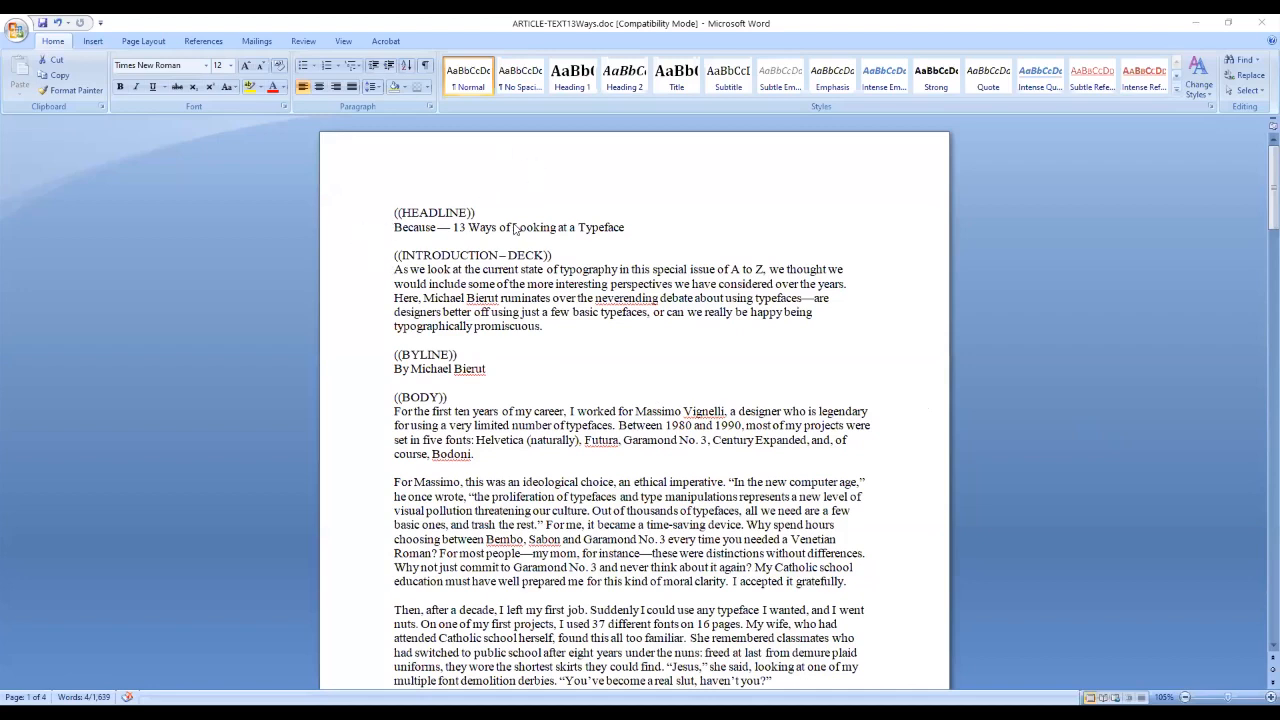
- Review the HEADLINE, INTRODUCTION – DECK, BYLINE and BODY labels that mark the parts of the article text
click(482, 214)
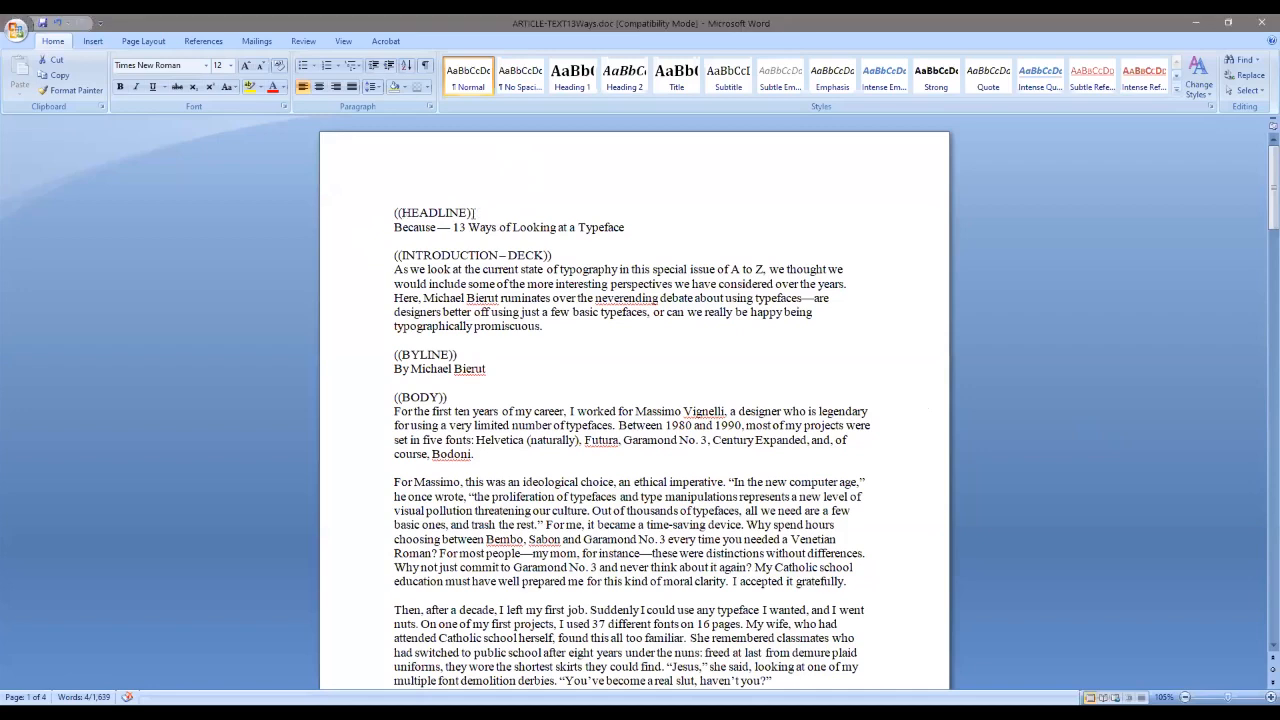
drag(479, 214, 395, 214)
drag(553, 255, 389, 256)
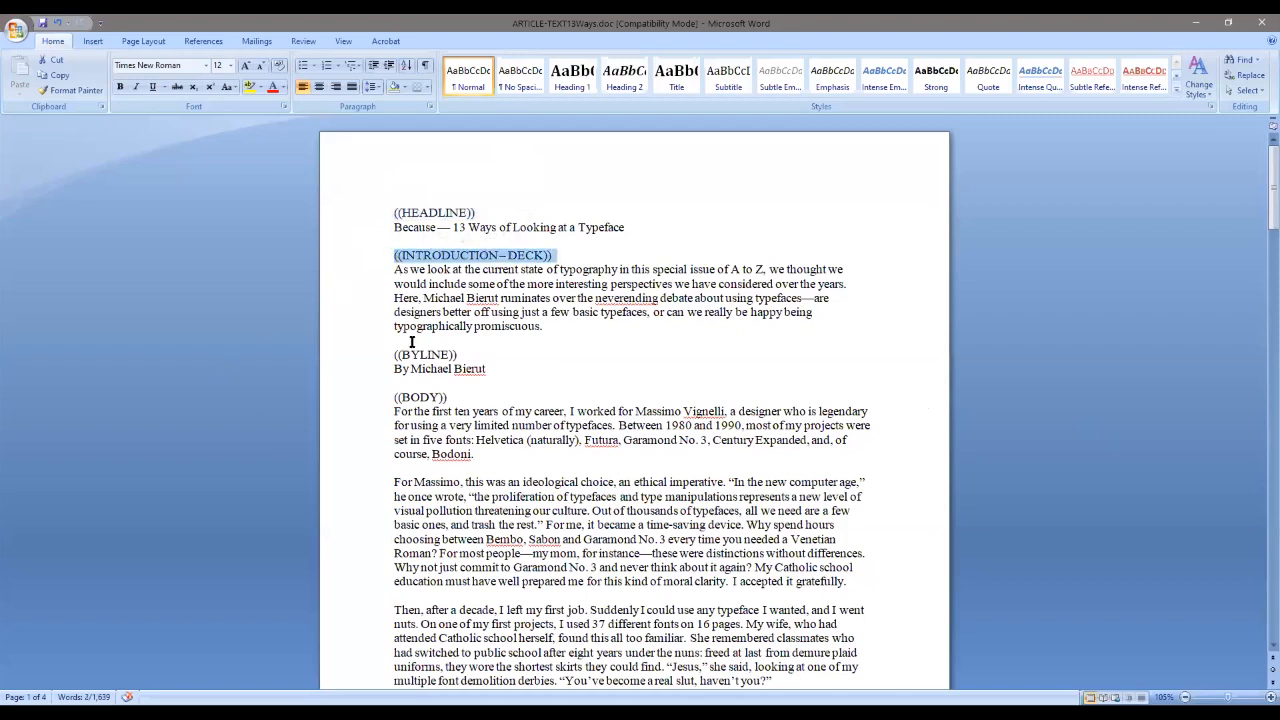
drag(458, 355, 365, 346)
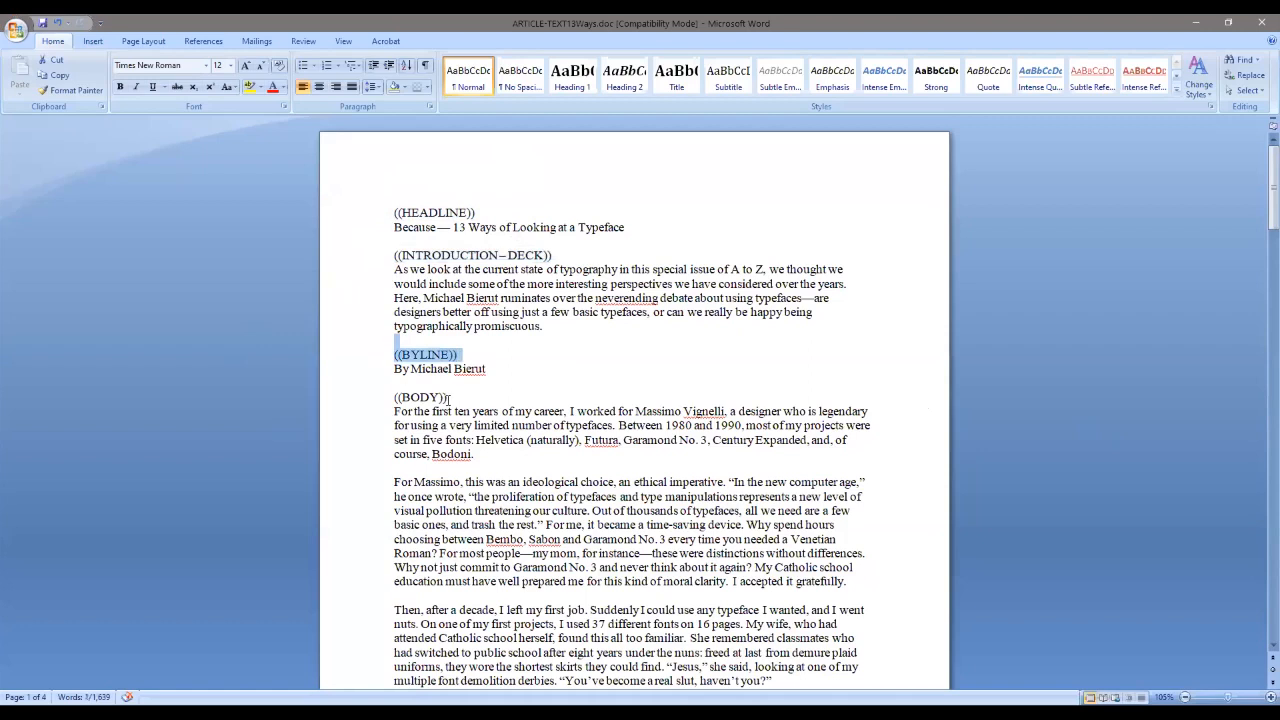
drag(450, 398, 371, 390)
click(349, 346)
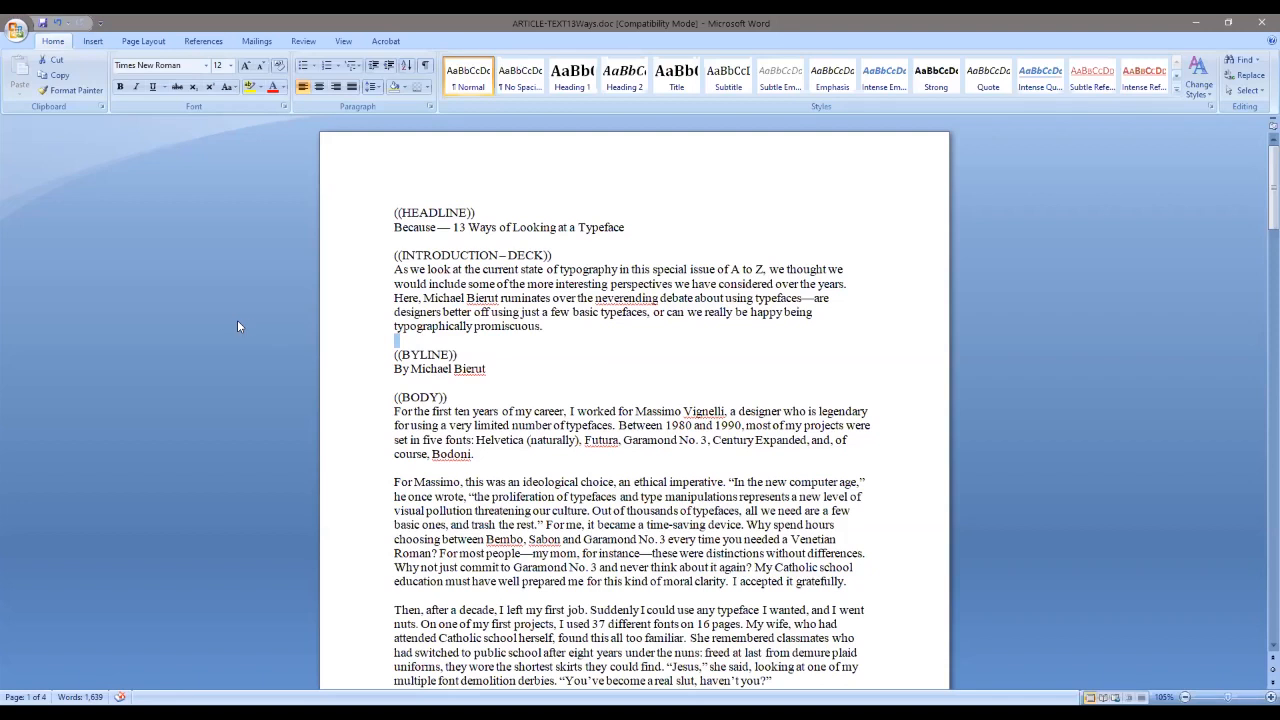
- Examine the page number instructions and both continuation lines near the end of the article document
drag(1260, 183, 1260, 559)
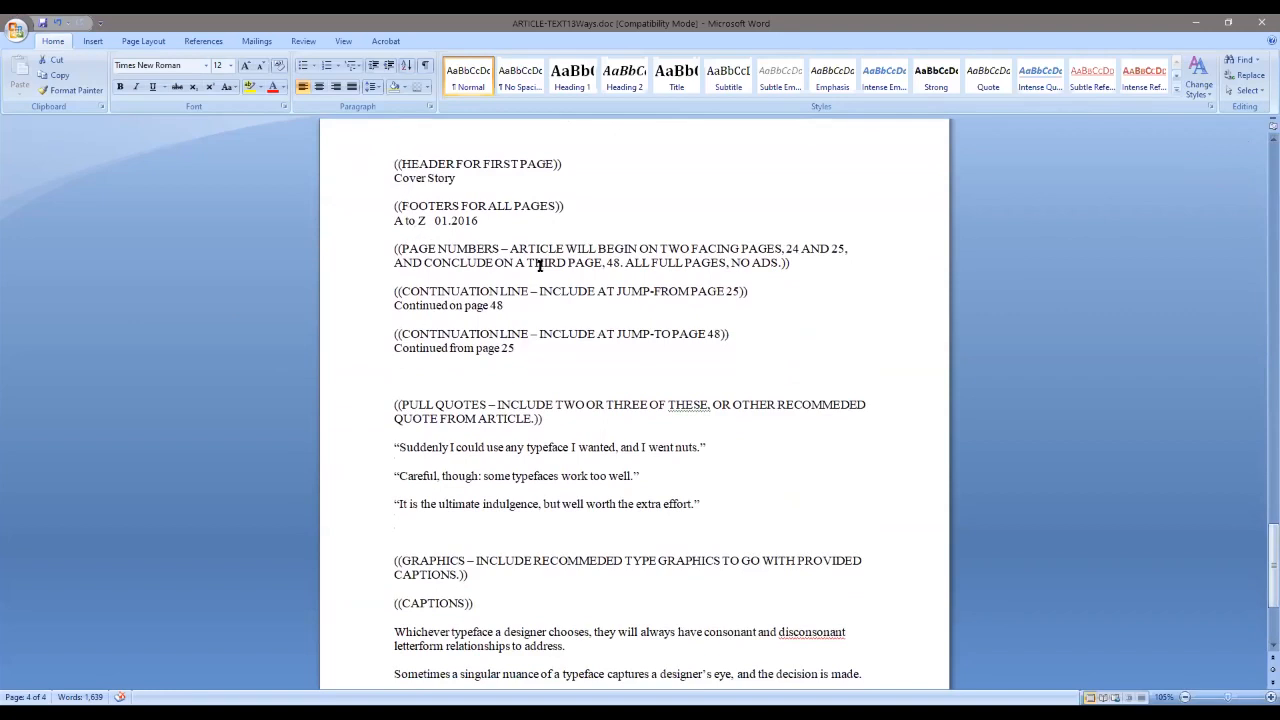
drag(847, 248, 782, 248)
drag(627, 262, 568, 262)
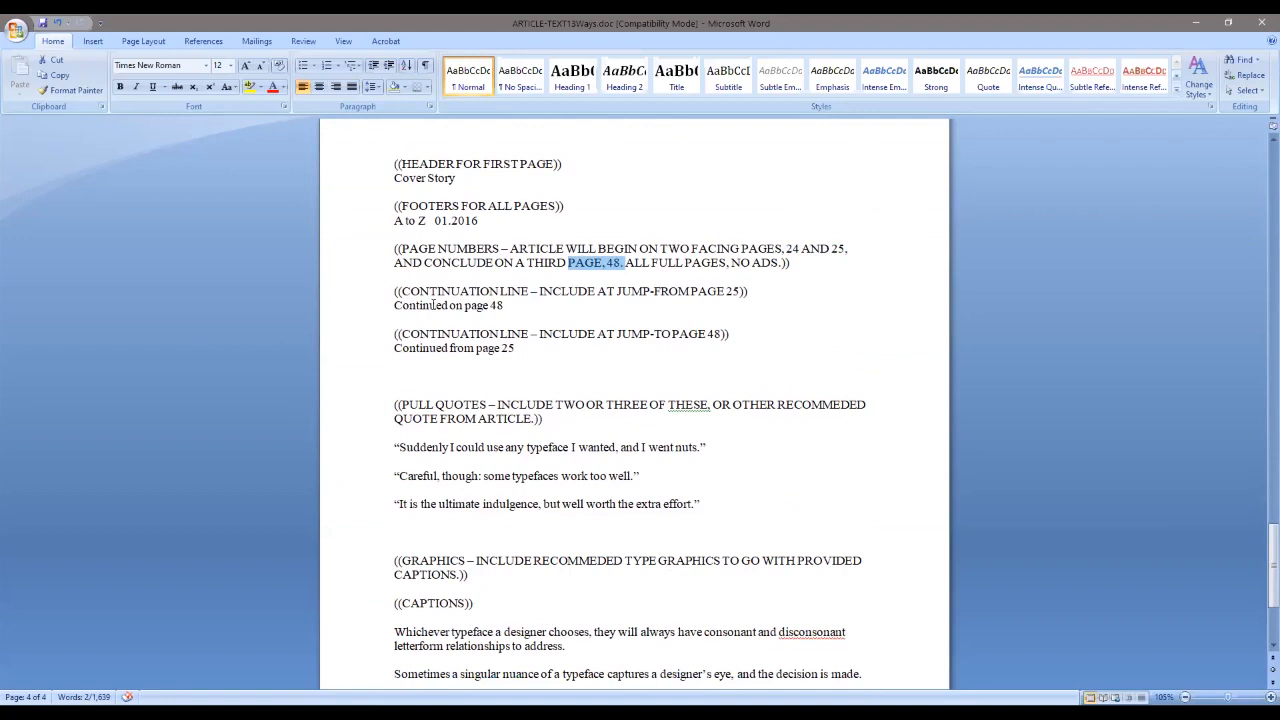
drag(508, 307, 396, 306)
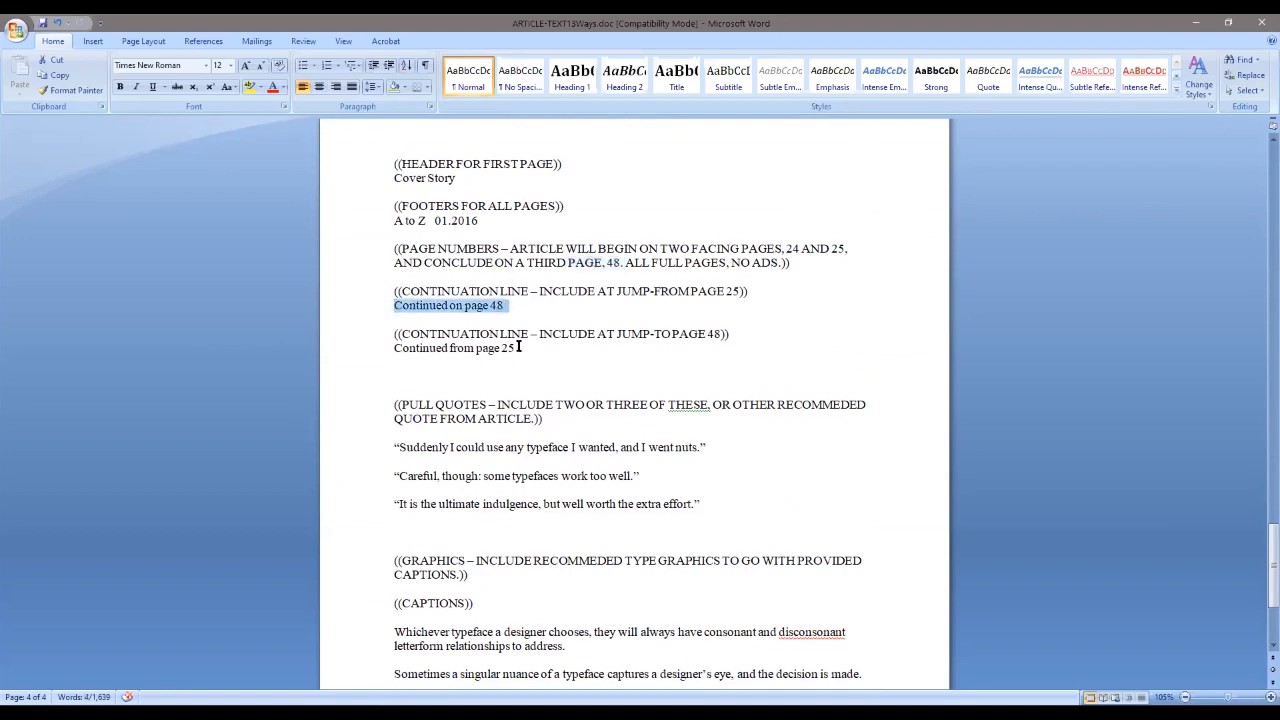
drag(517, 349, 418, 349)
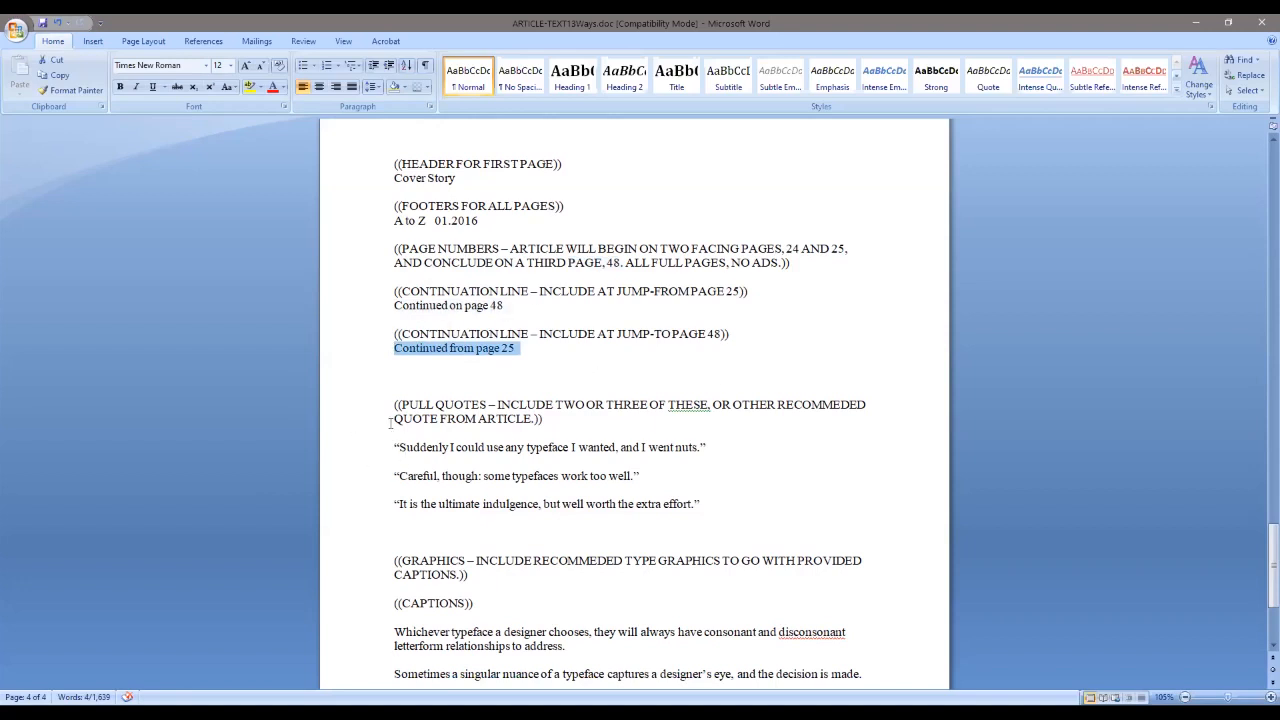
- Examine the pull quote instructions, the three suggested quotes and the graphics and captions instructions on the last page
drag(521, 416, 377, 407)
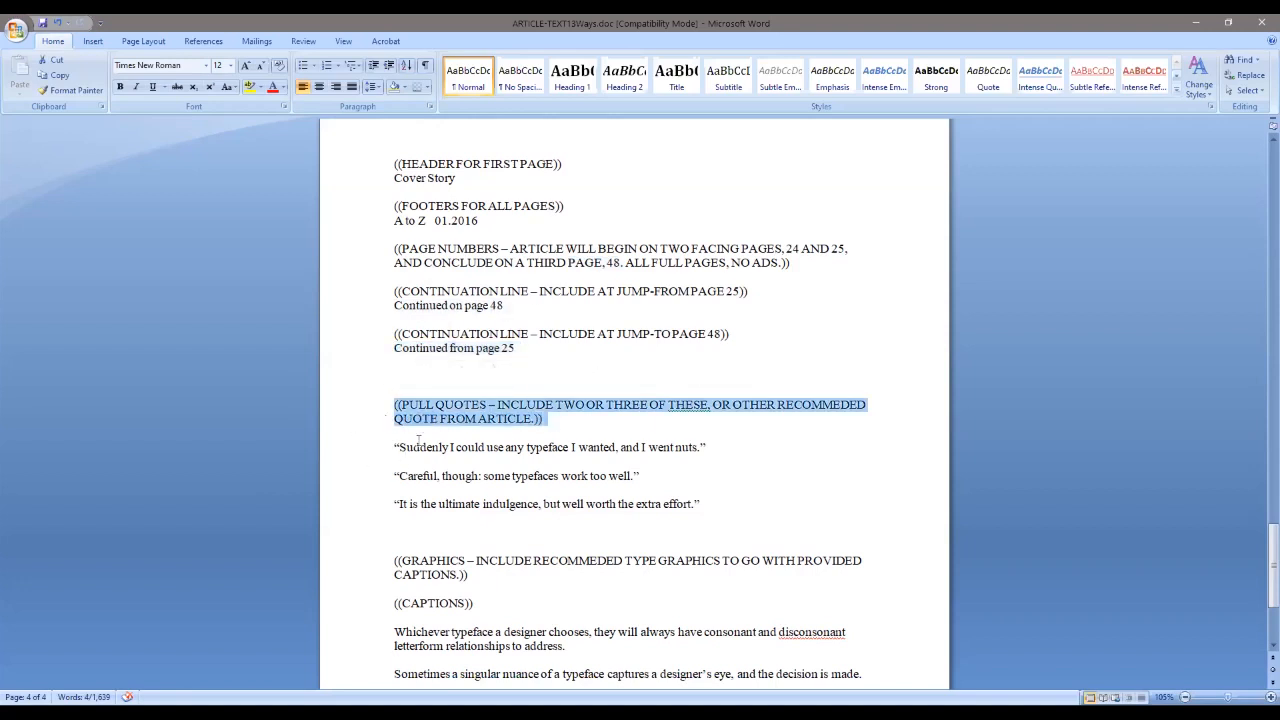
drag(615, 436, 706, 510)
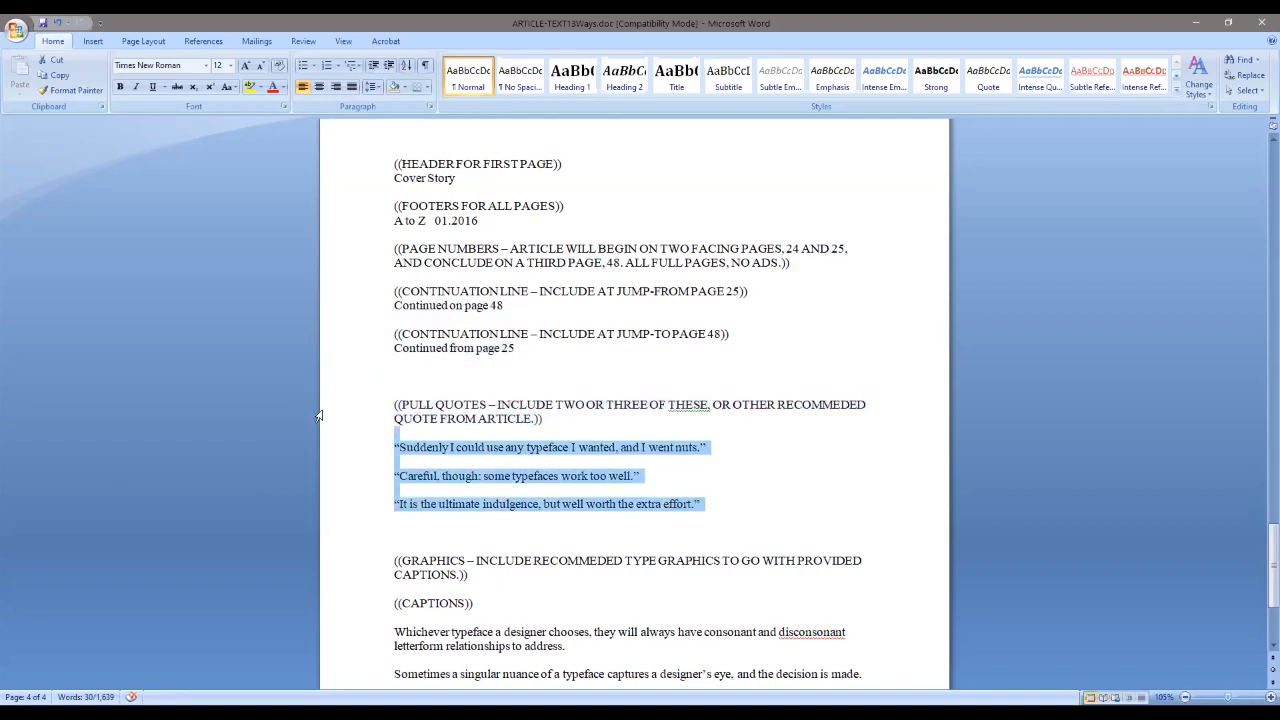
scroll(318, 416, down, 1)
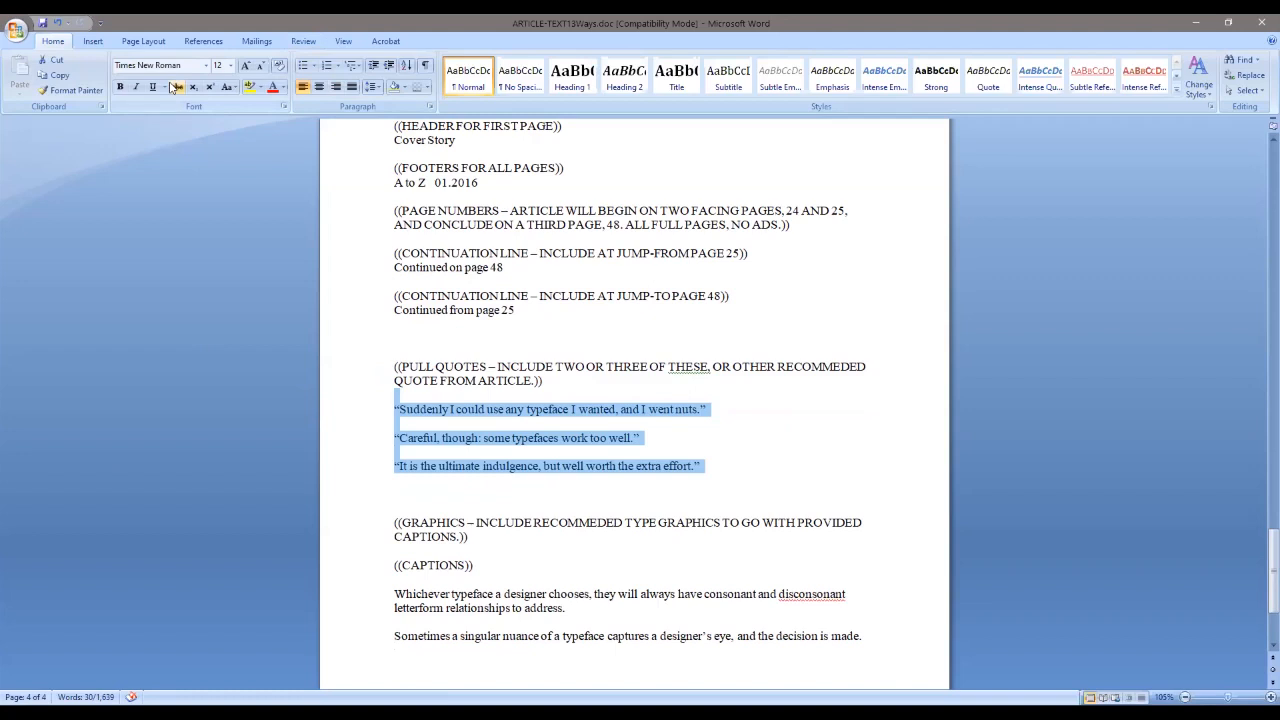
drag(488, 538, 385, 522)
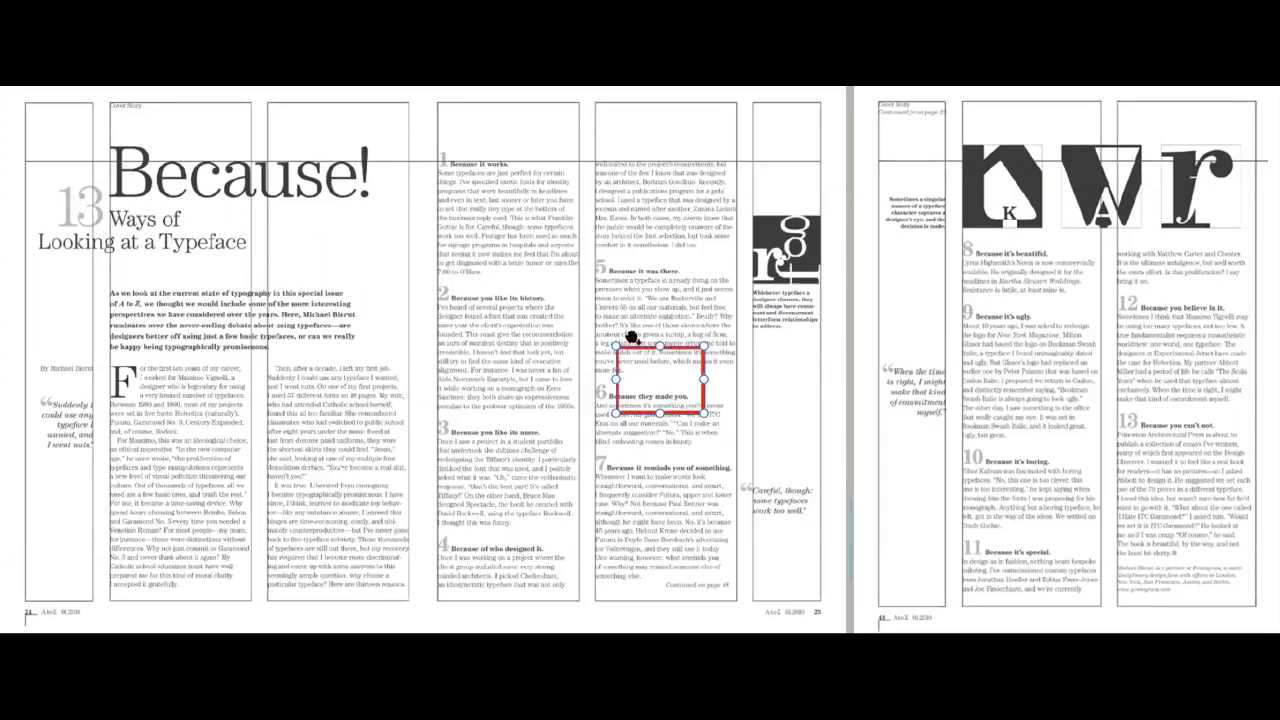
- In the sample layout PDF, place red rectangles around the pull quotes on pages 24, 25 and 48
click(45, 400)
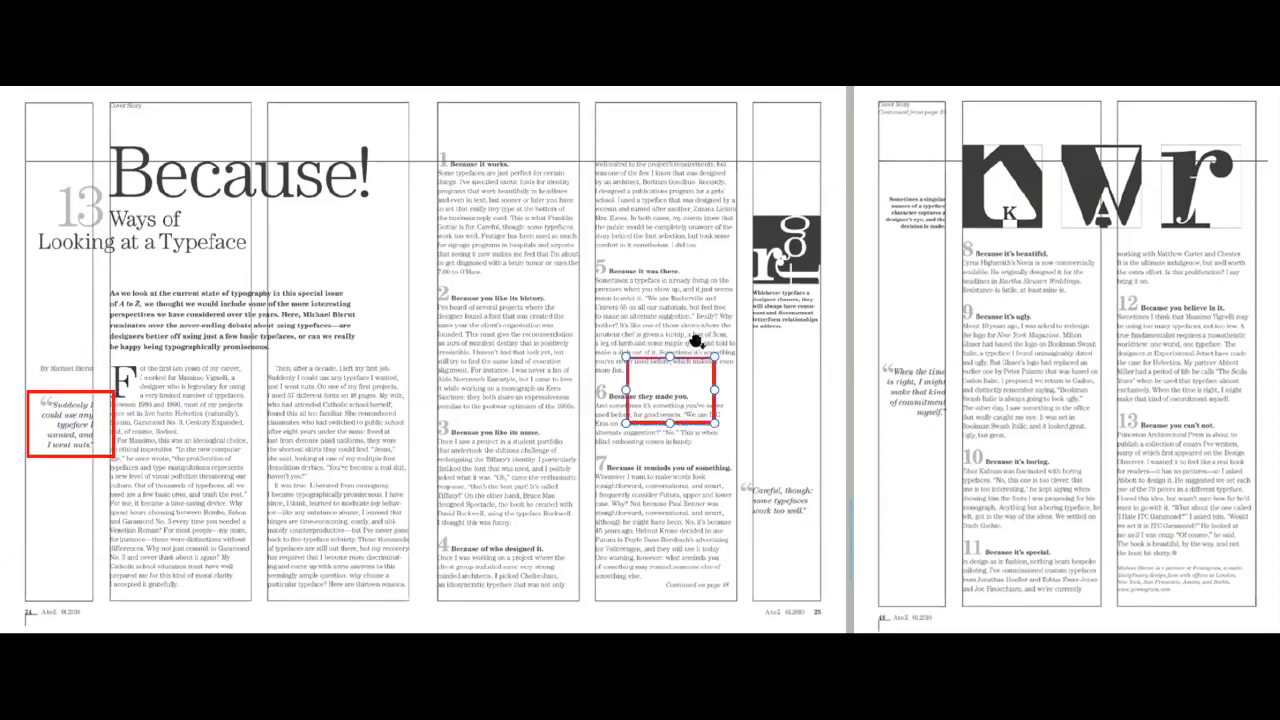
click(876, 356)
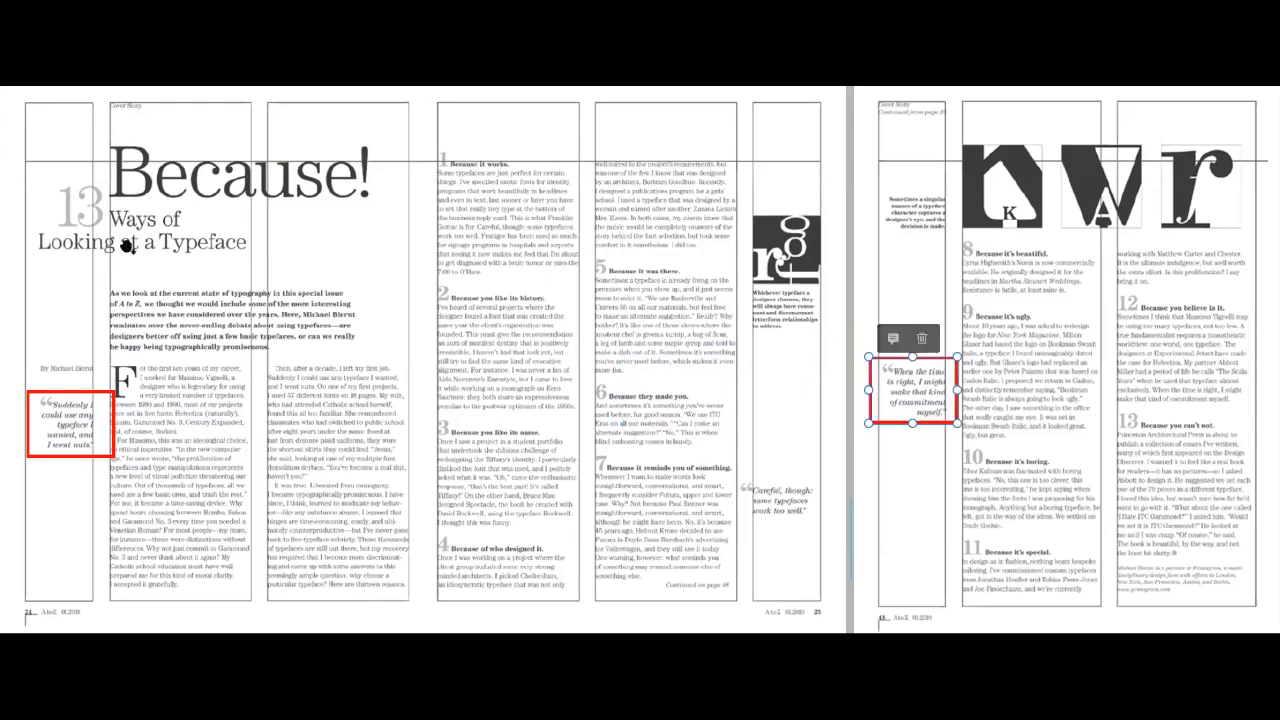
key(ctrl+v)
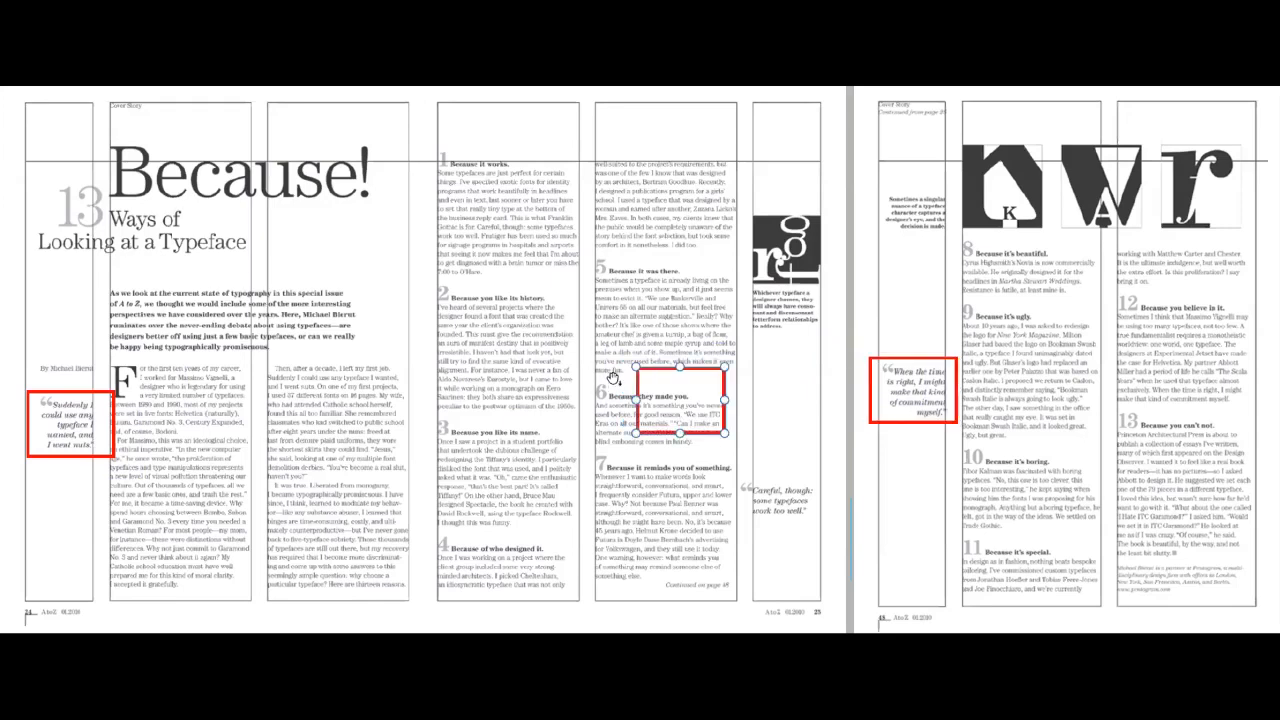
drag(651, 367, 750, 463)
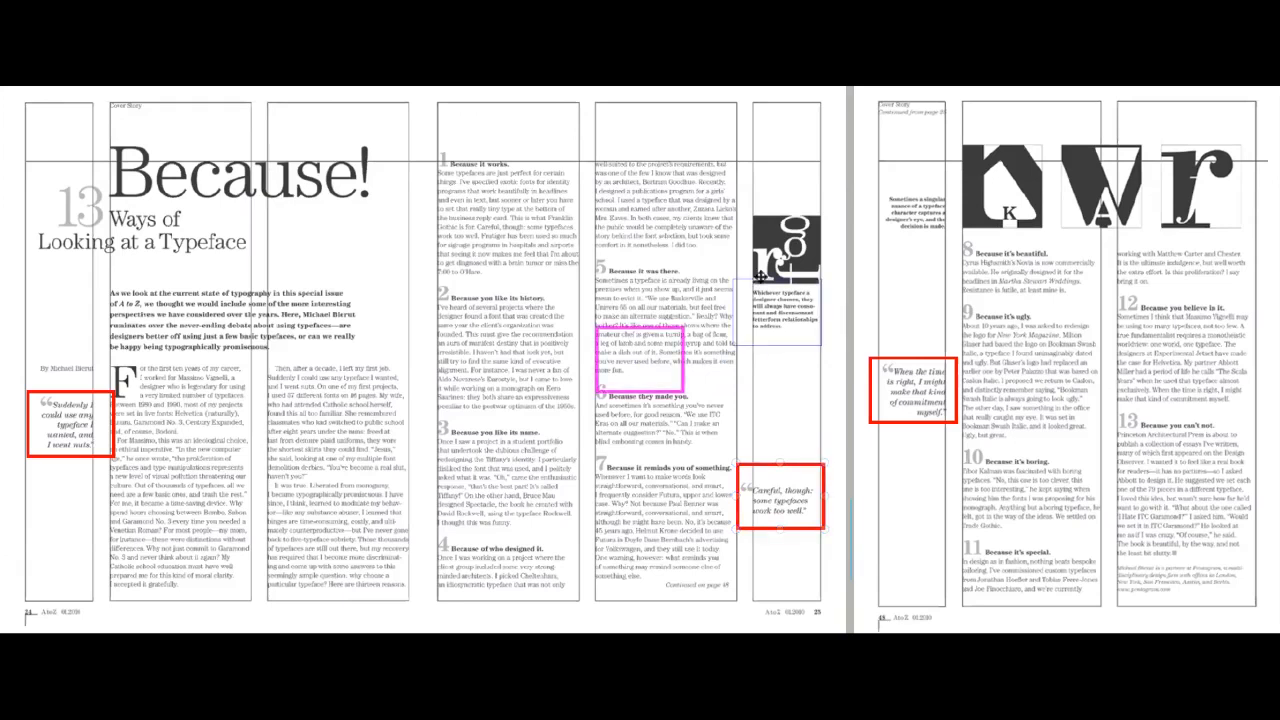
- Place magenta rectangles around the graphic captions on pages 25 and 48 of the sample layout
drag(620, 328, 767, 281)
key(ctrl+v)
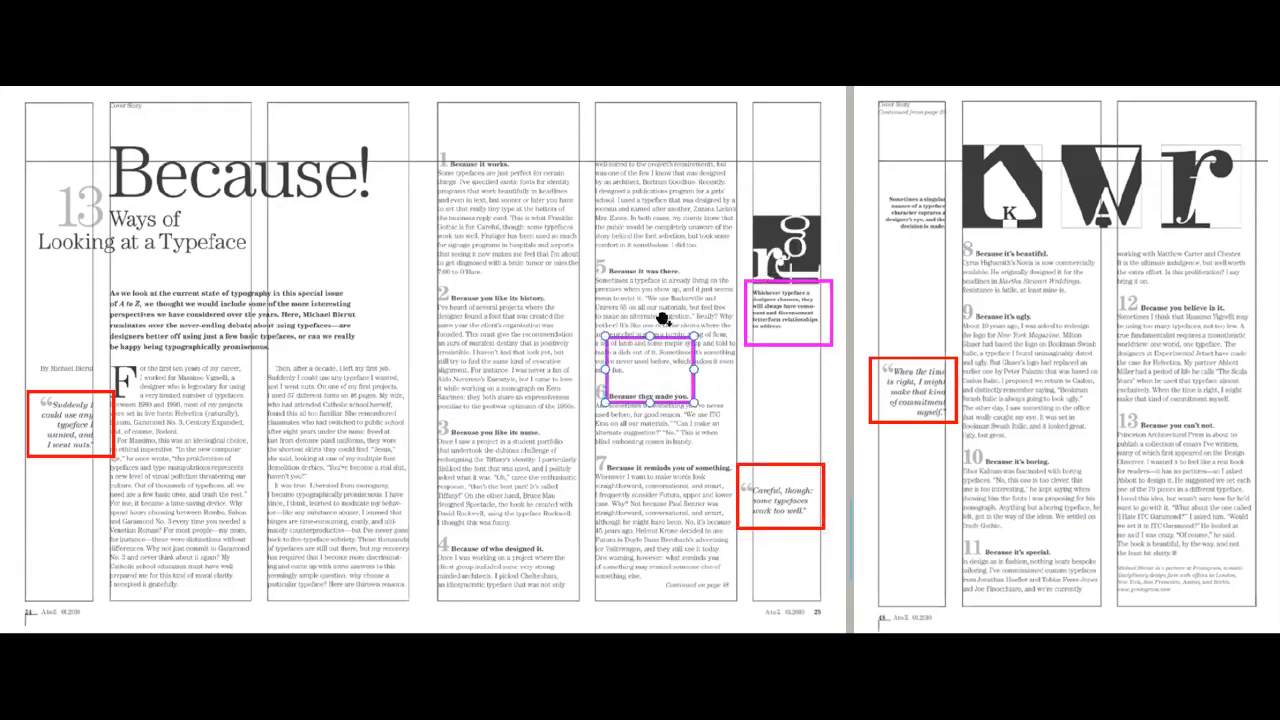
click(636, 330)
drag(636, 330, 905, 176)
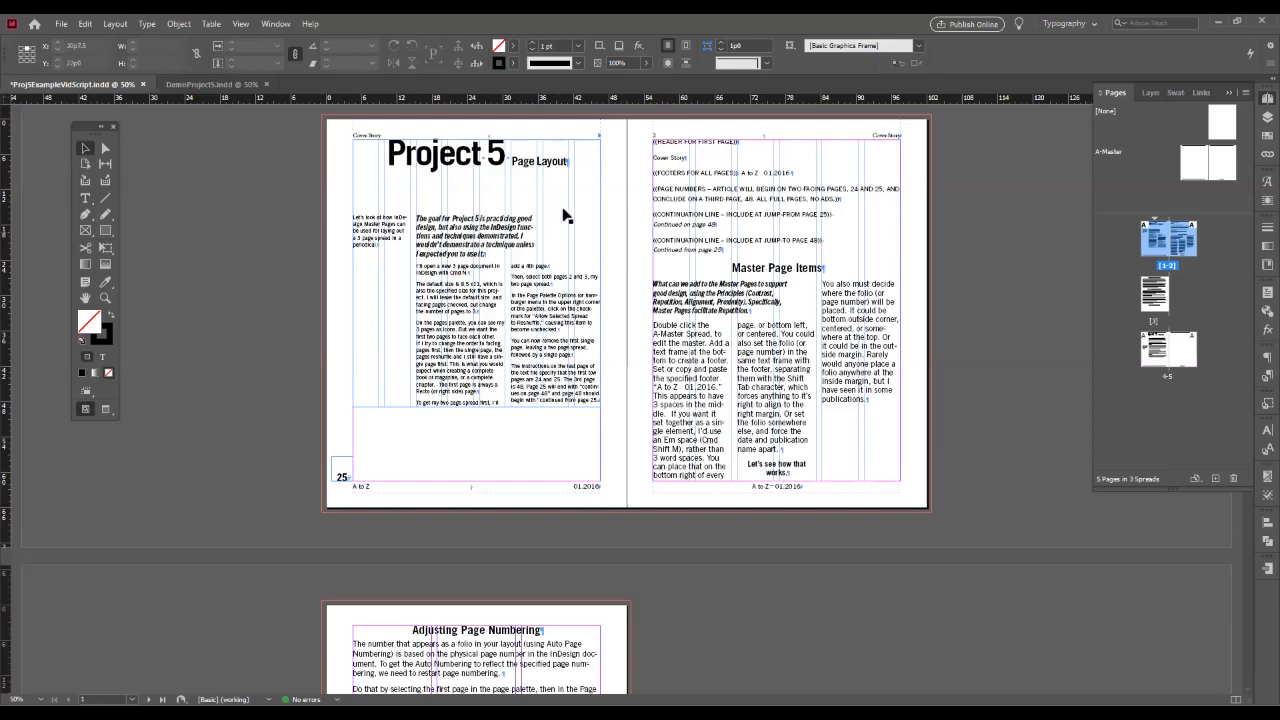
- In InDesign, switch to DemoProject5.indd and draw a text frame filling the margins of page 24
click(195, 88)
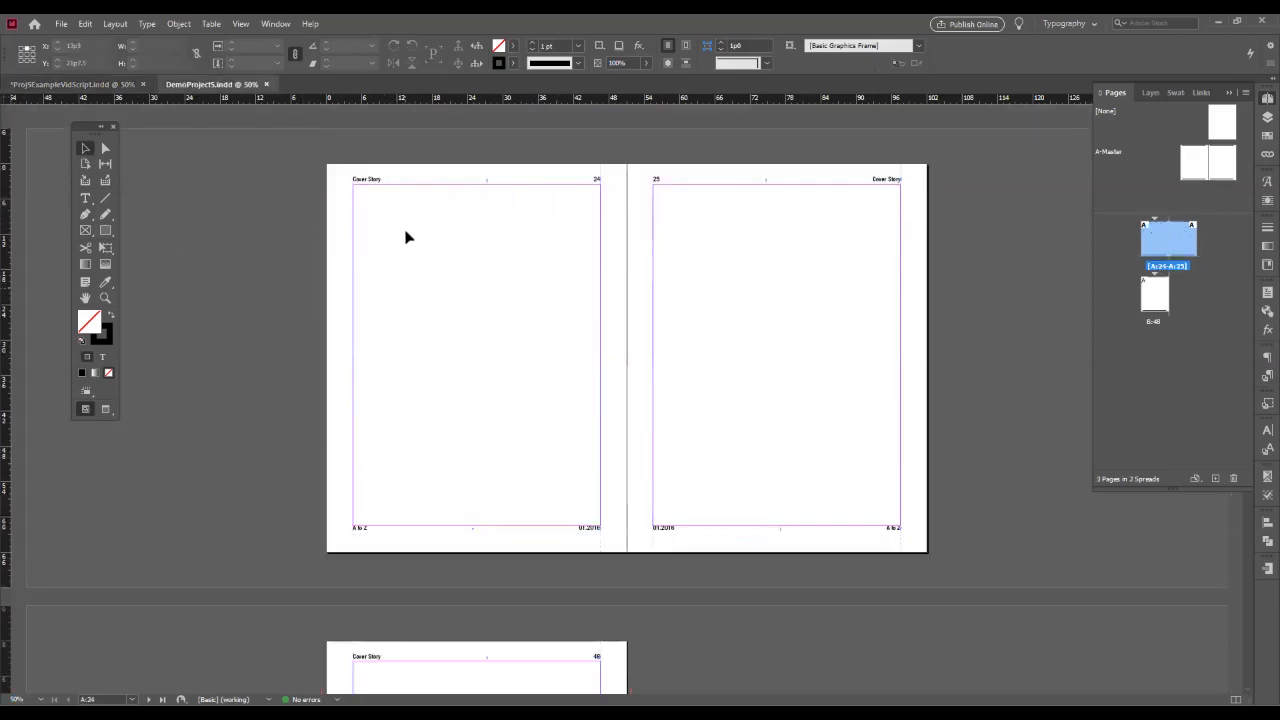
click(86, 198)
drag(358, 192, 601, 529)
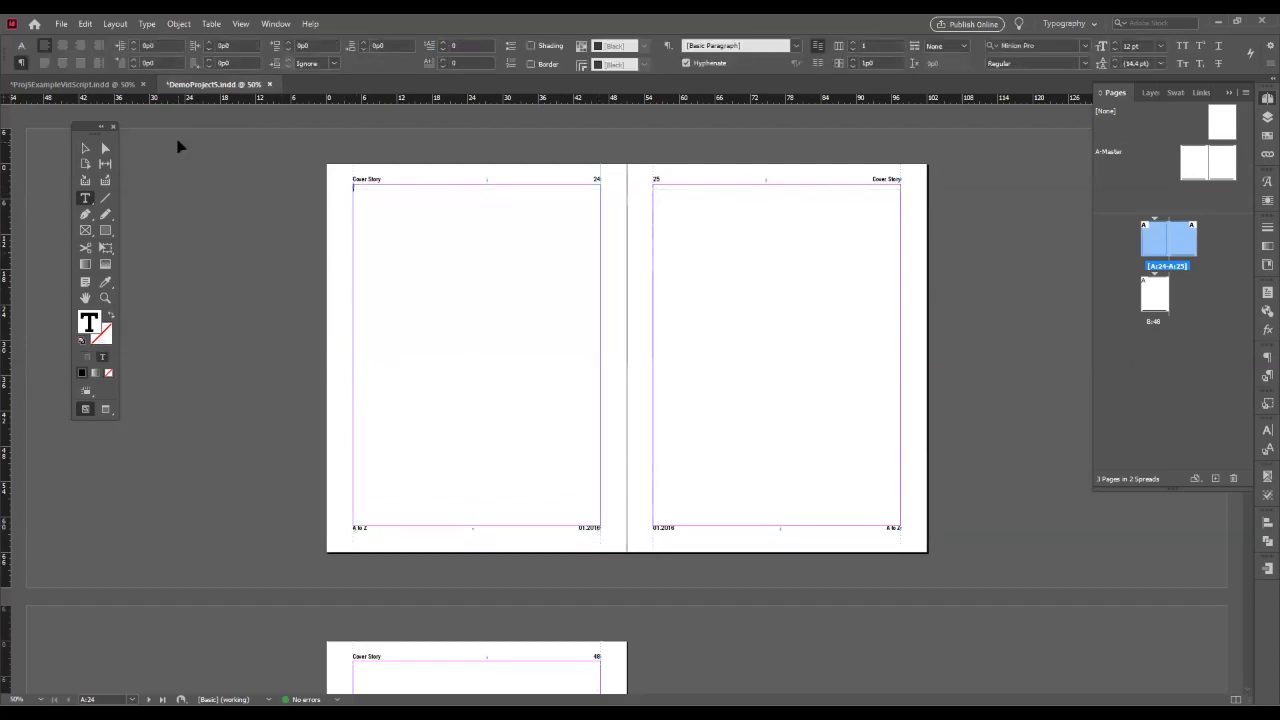
- Start the Place command and browse to the ARTICLE-TEXT13Ways folder inside 2020A Columbia Classes on the Desktop
key(ctrl+d)
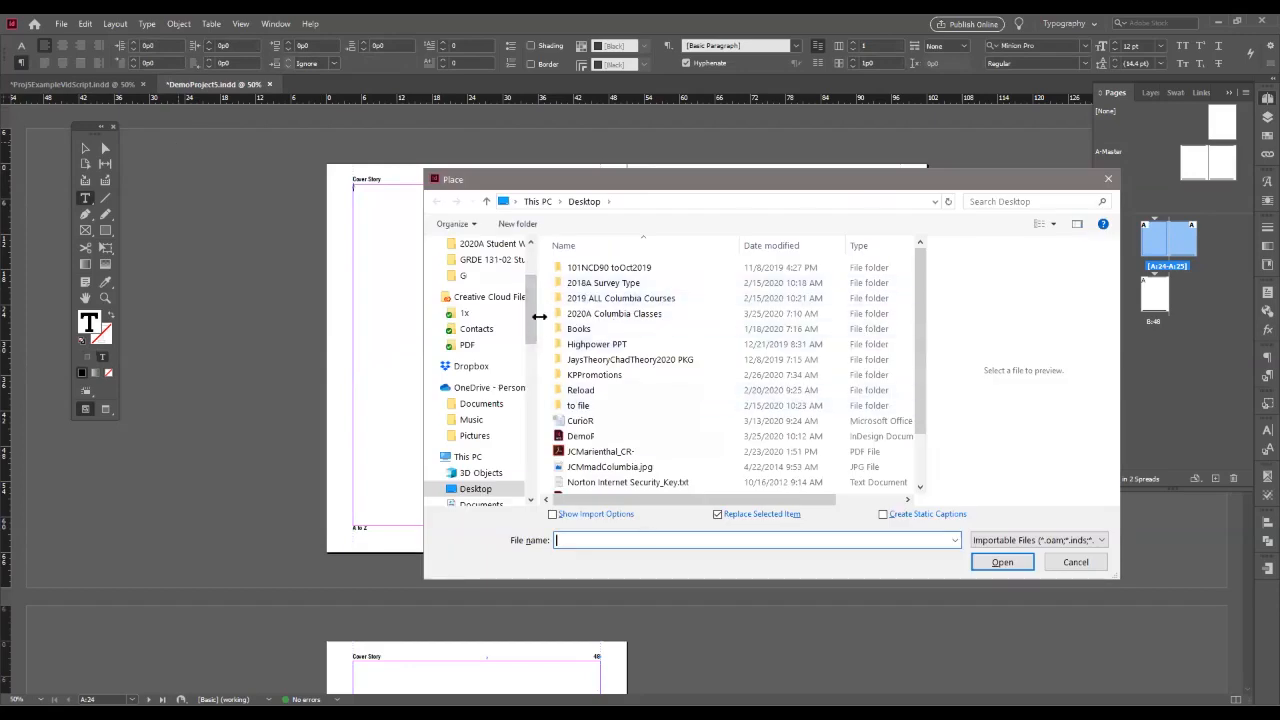
drag(533, 303, 533, 268)
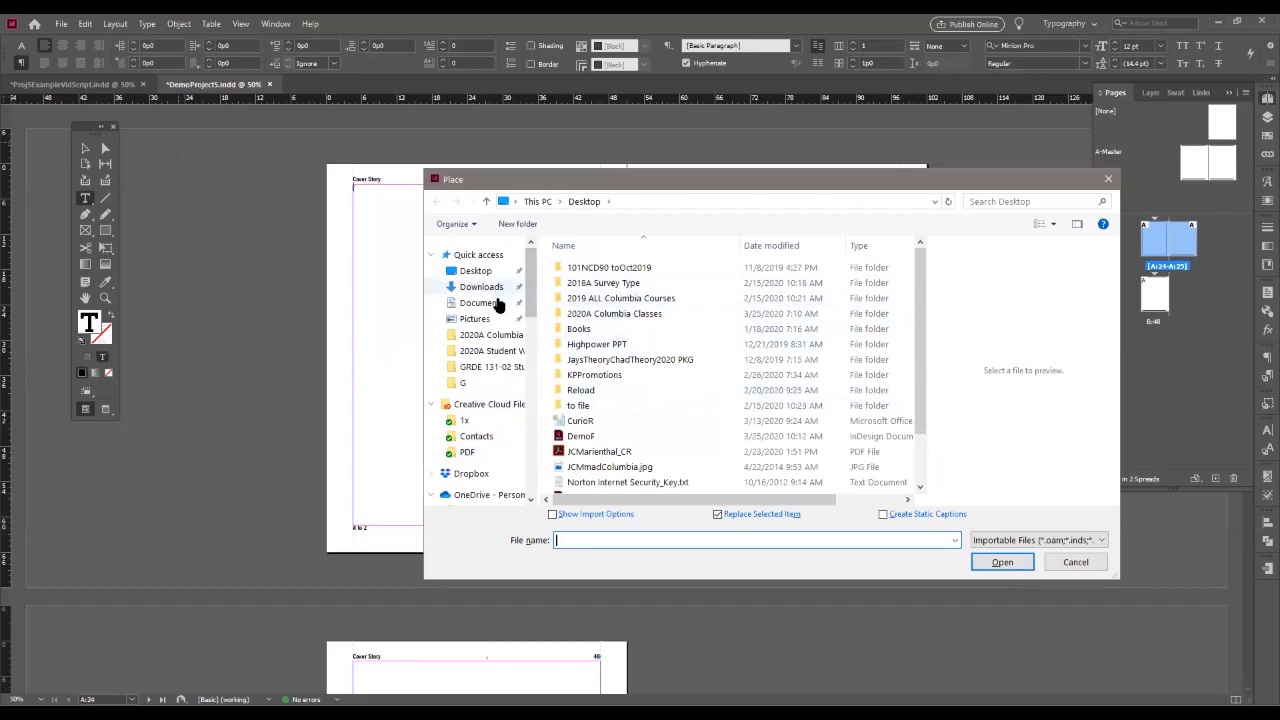
click(591, 312)
double_click(591, 312)
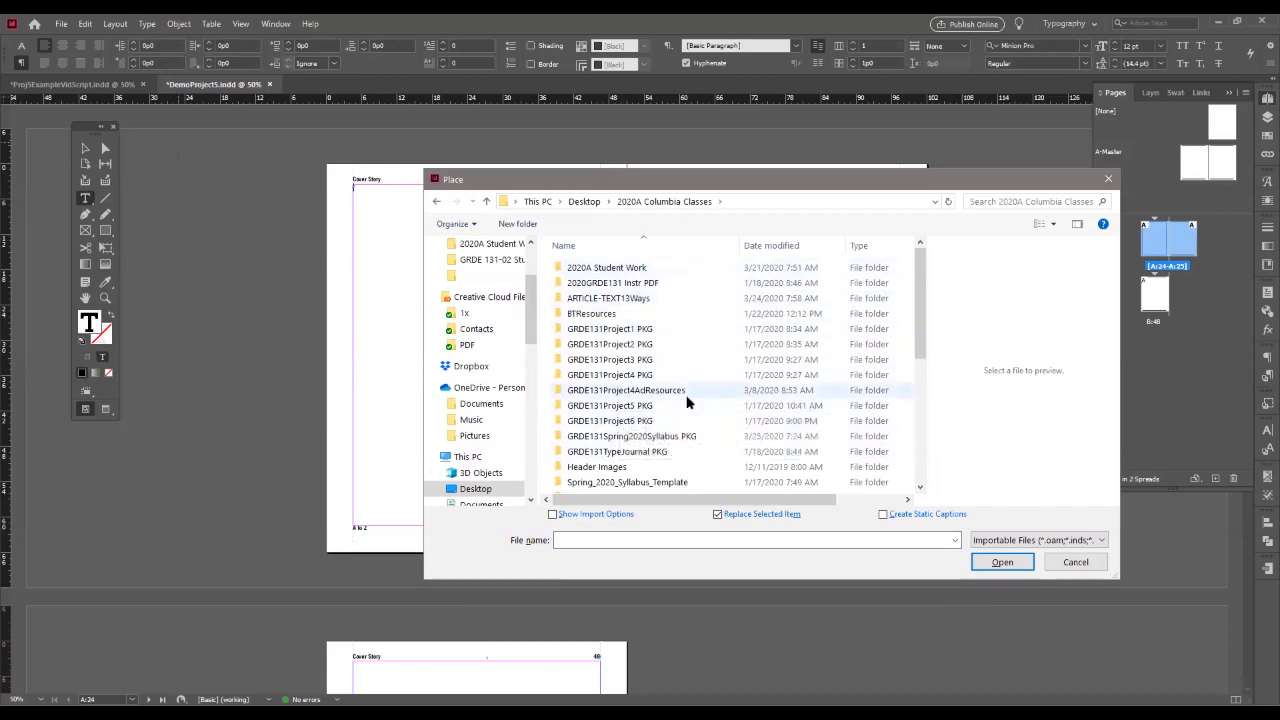
double_click(590, 300)
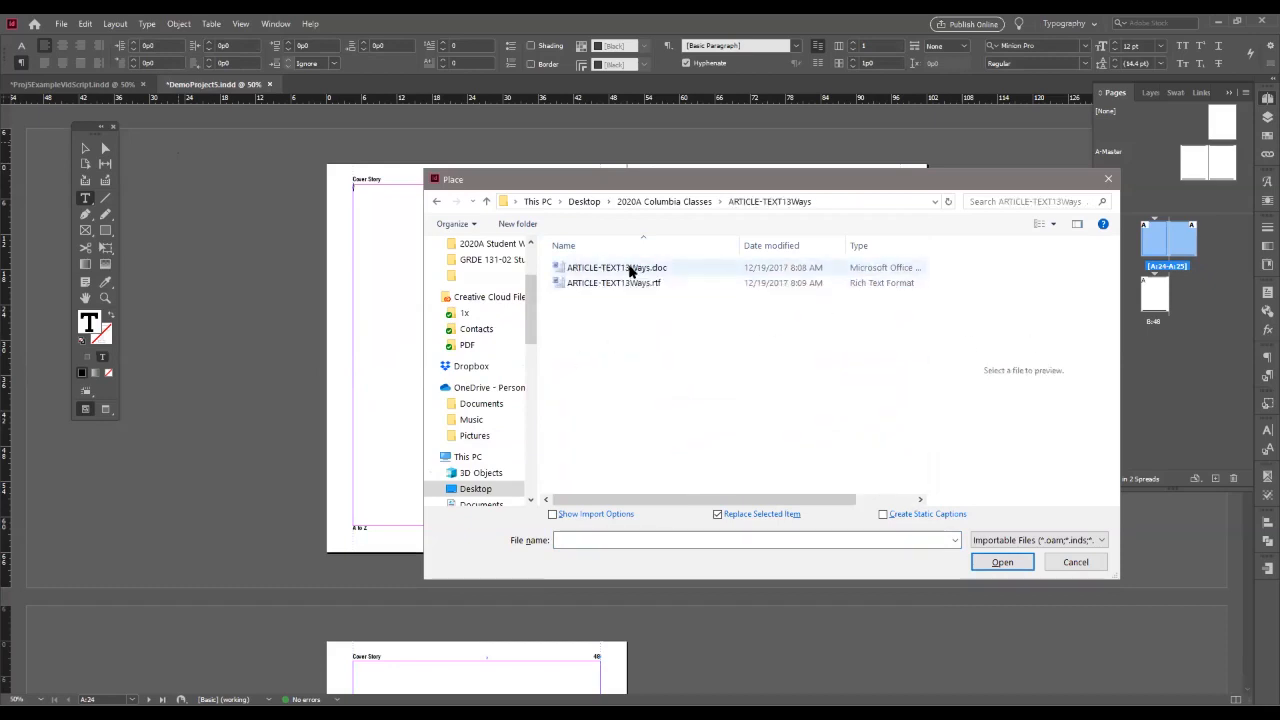
- Place ARTICLE-TEXT13Ways.rtf into the page 24 text frame and dismiss the missing fonts notice
click(629, 270)
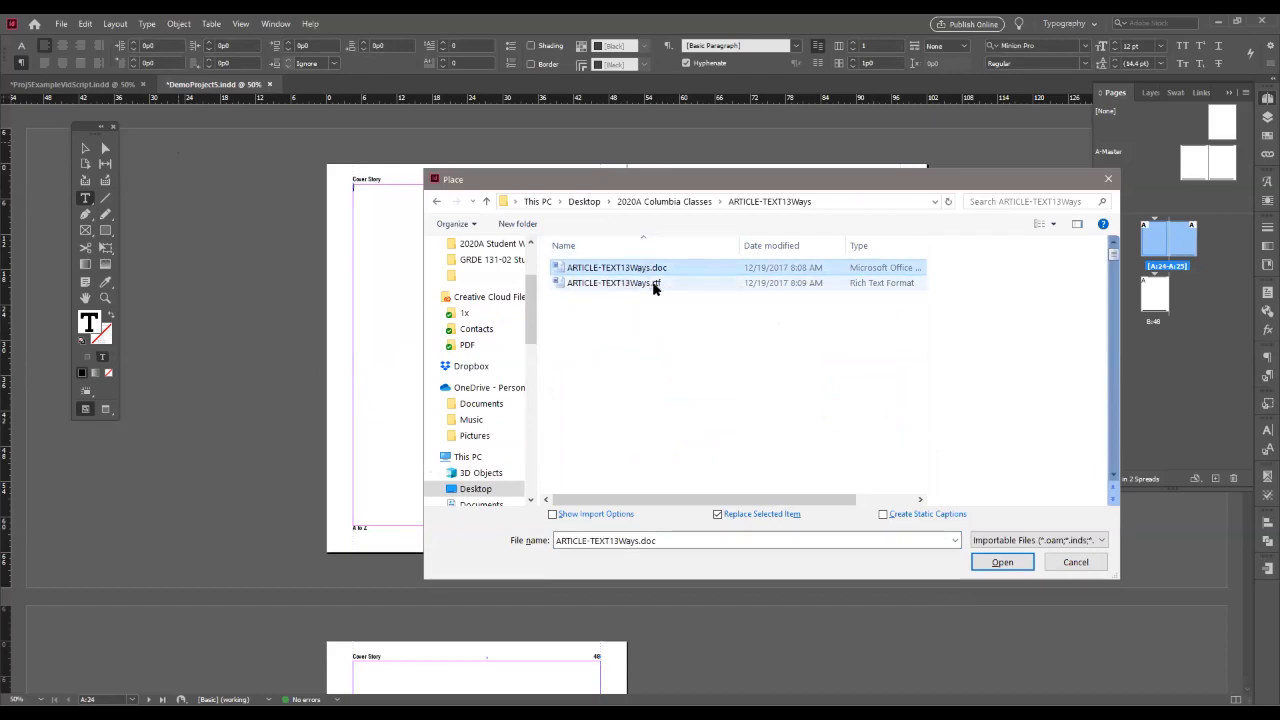
click(617, 286)
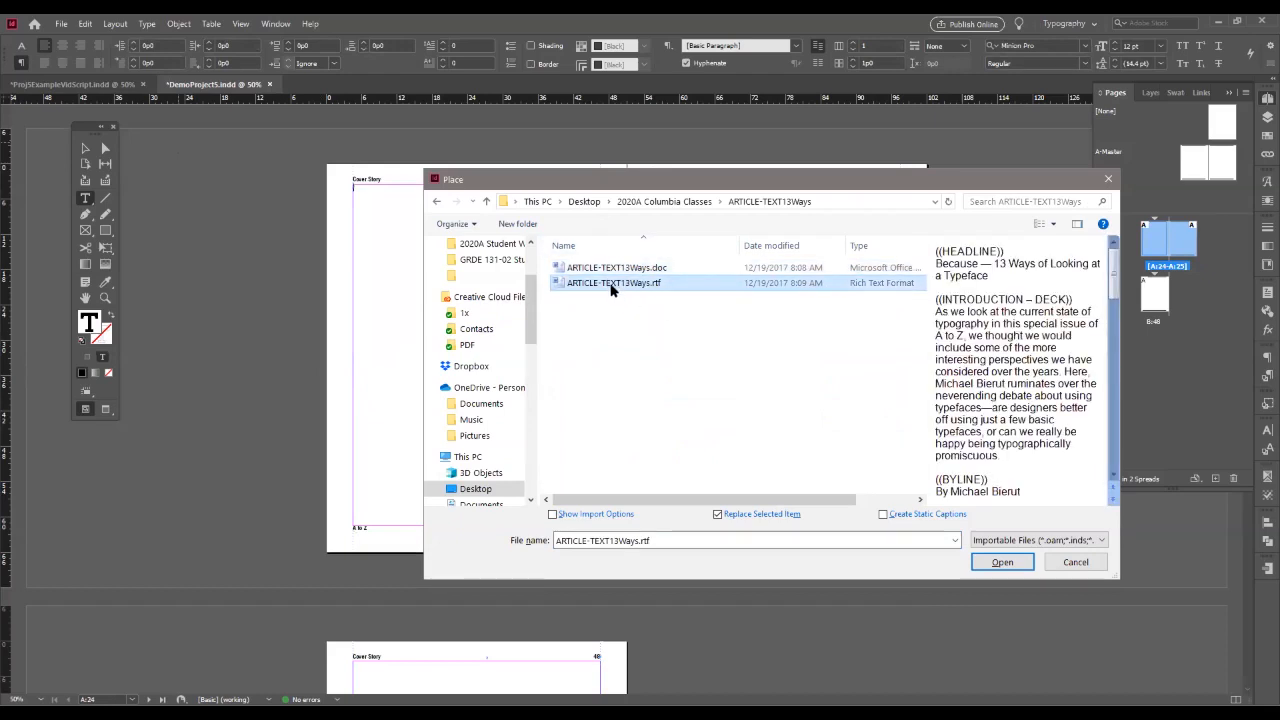
click(603, 270)
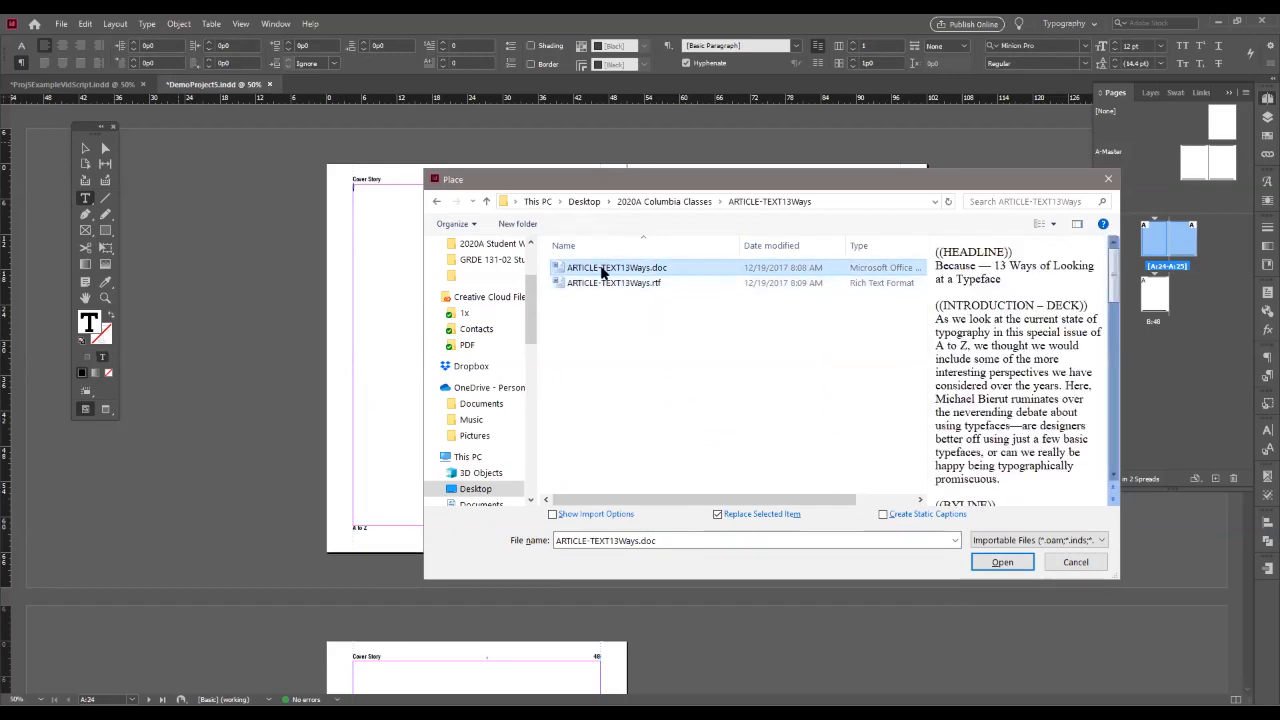
click(600, 284)
key(Return)
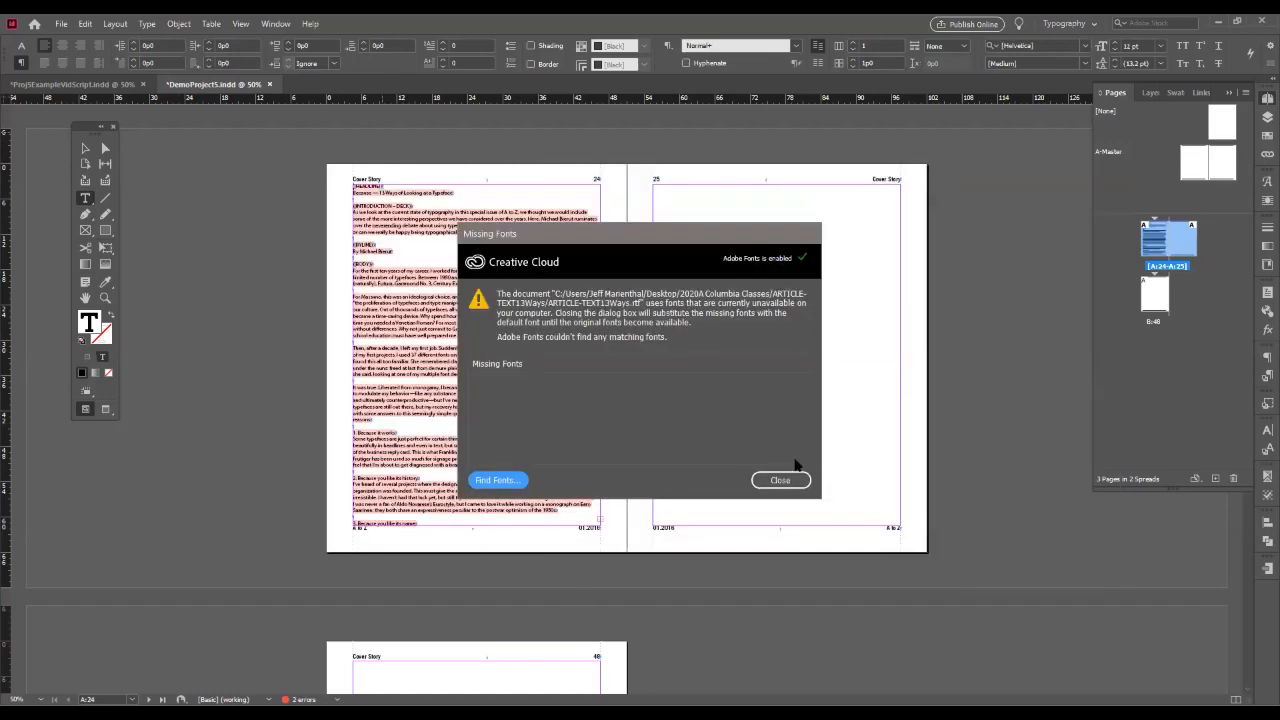
click(778, 481)
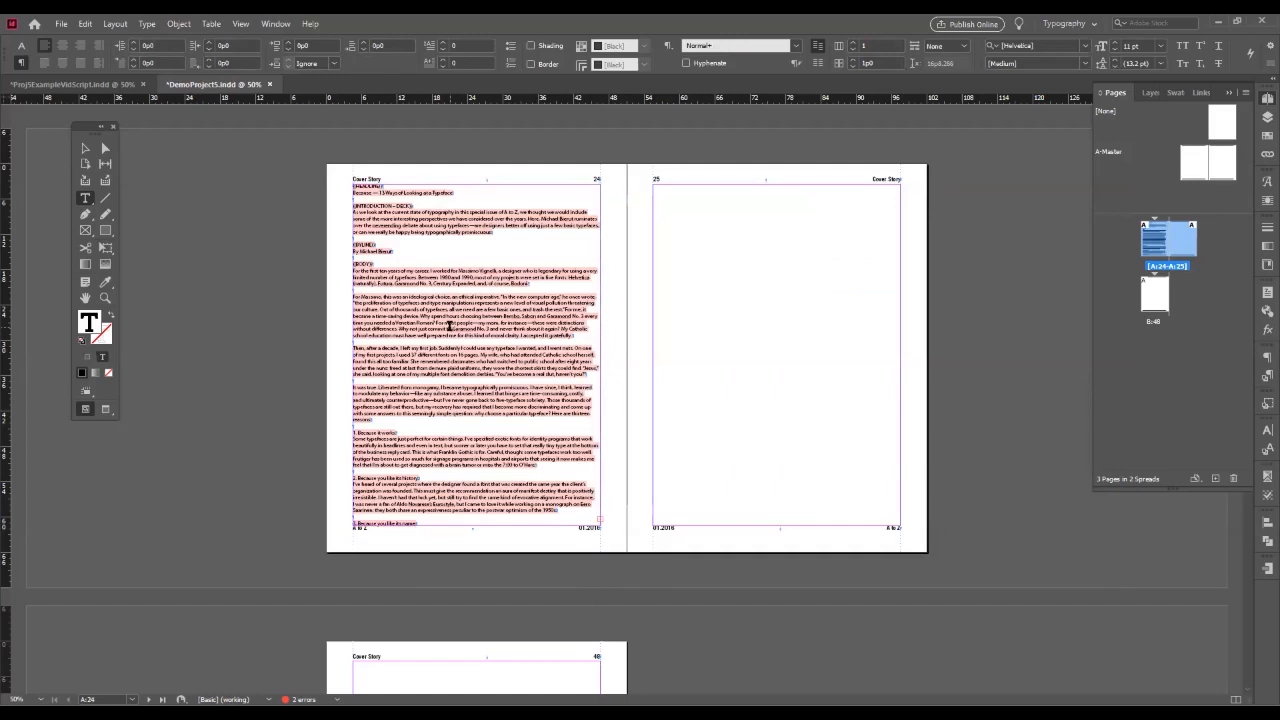
- Set the font of the entire placed story to Century Oldstyle BT Regular
key(ctrl+a)
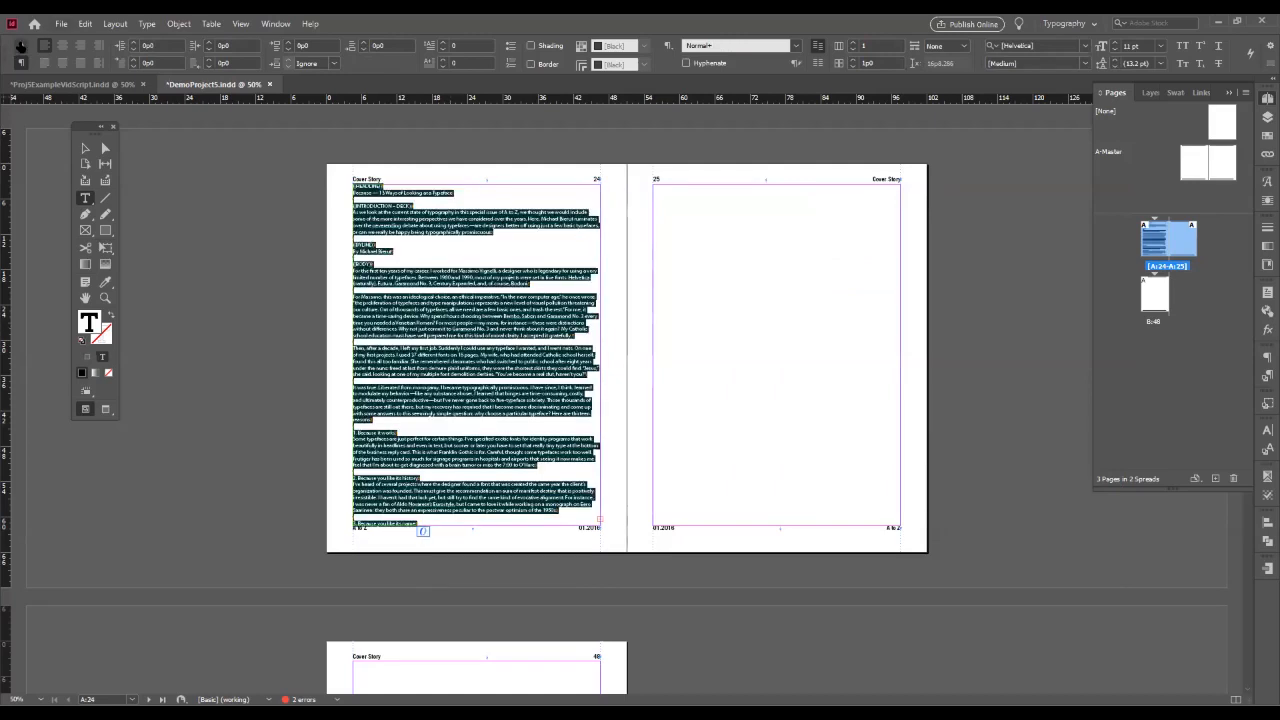
click(20, 46)
drag(114, 46, 1, 37)
text(dentury)
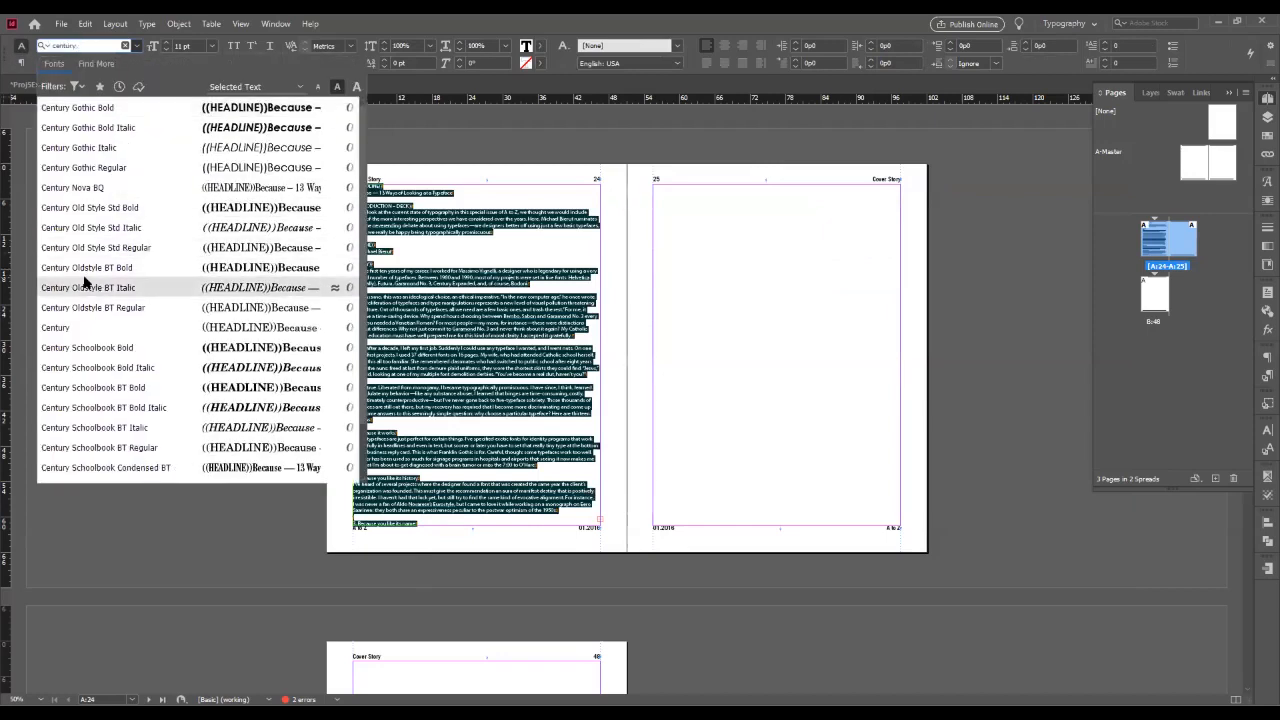
click(86, 310)
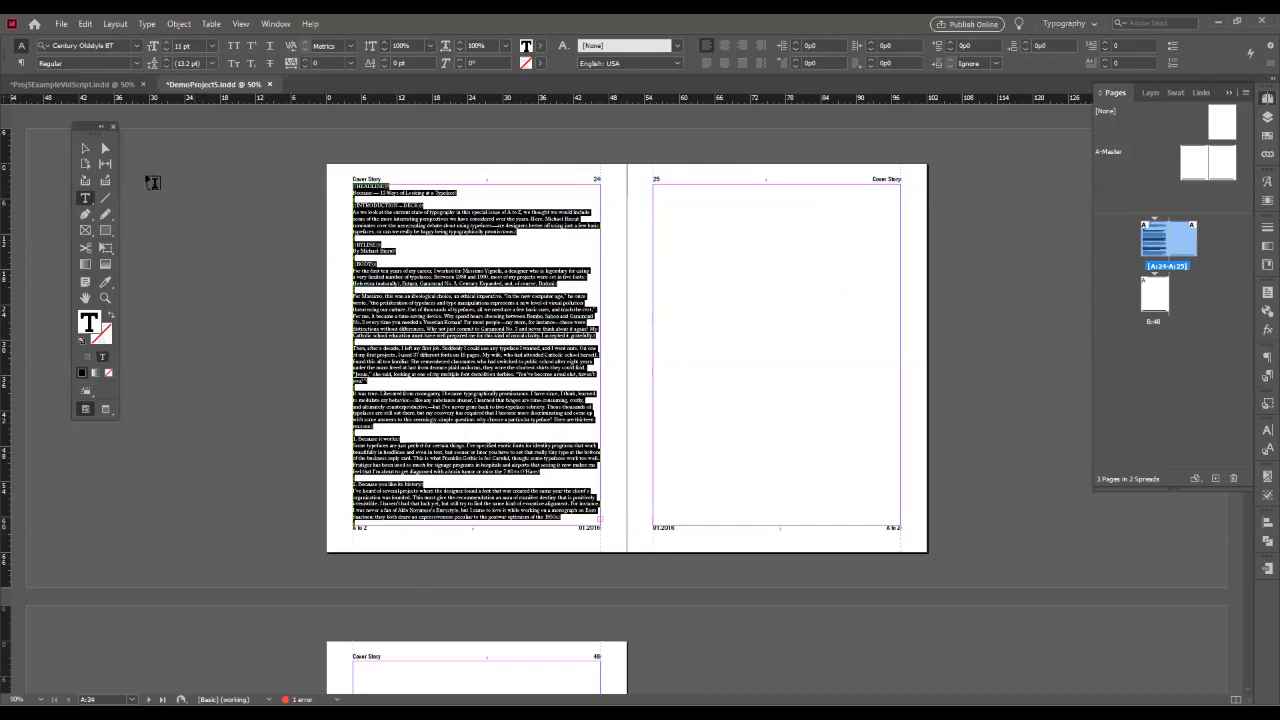
- Thread the overset text from the page 24 frame into a new frame filling the margins of page 25
click(86, 149)
scroll(545, 452, down, 1)
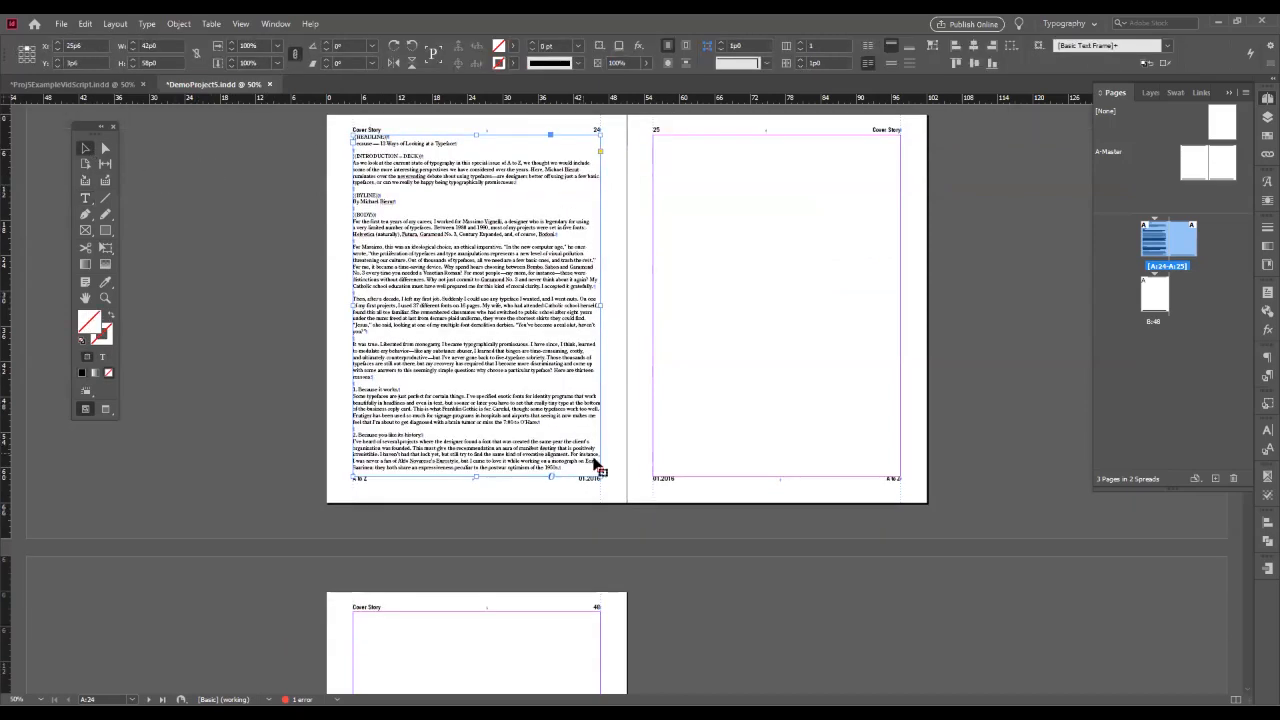
click(600, 468)
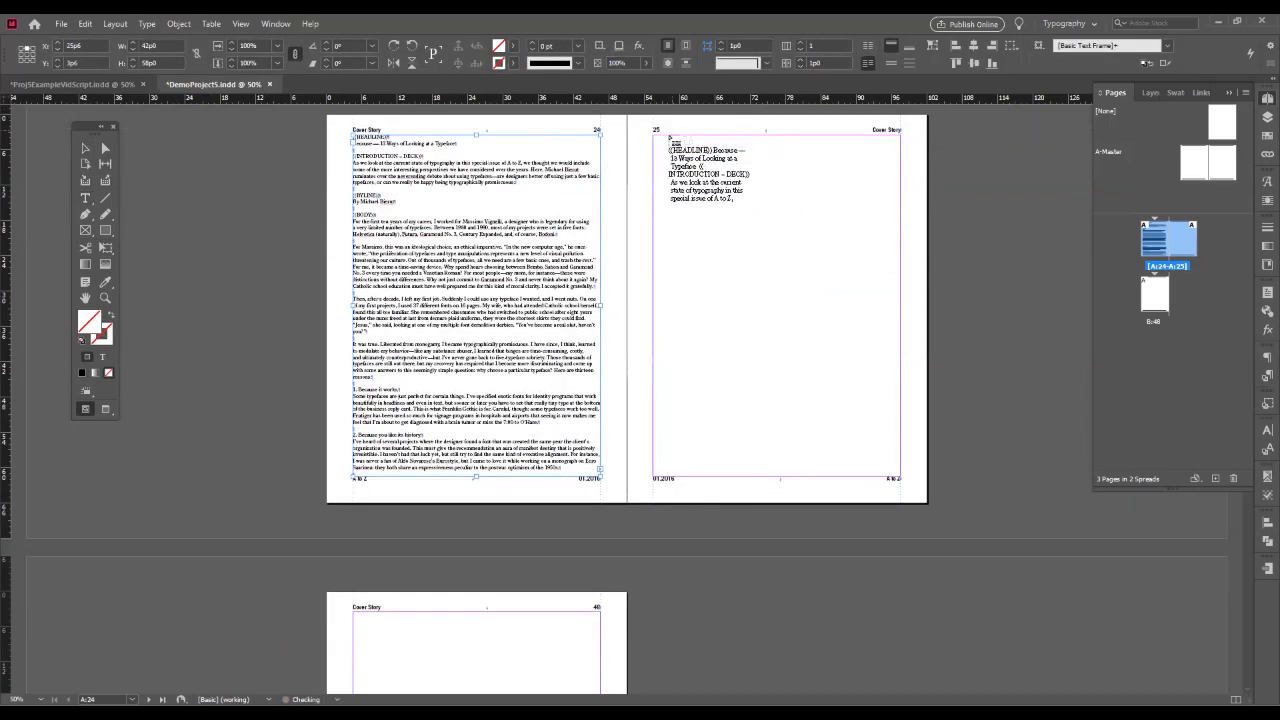
mouse_move(655, 137)
mouse_down()
mouse_move(826, 429)
mouse_move(898, 478)
mouse_up()
- Thread the overset text from the page 25 frame into a new frame filling the margins of page 48
scroll(877, 363, down, 3)
click(899, 321)
scroll(362, 500, down, 2)
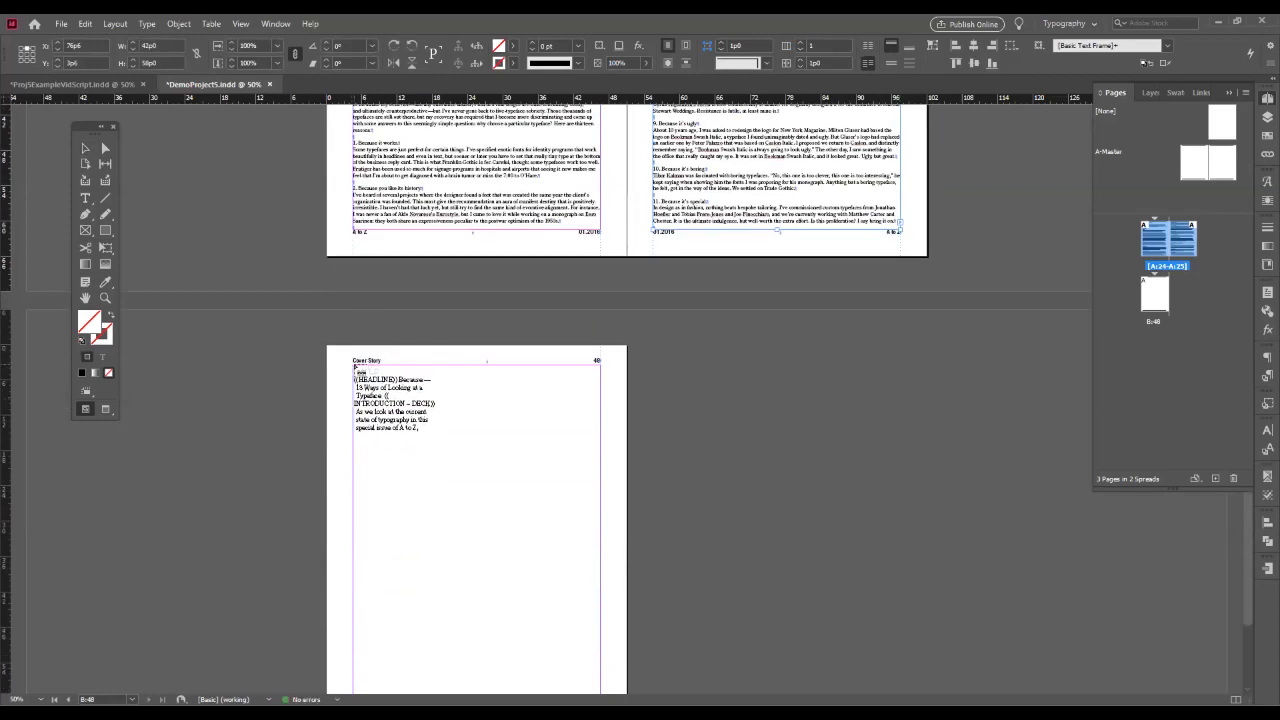
drag(355, 368, 603, 611)
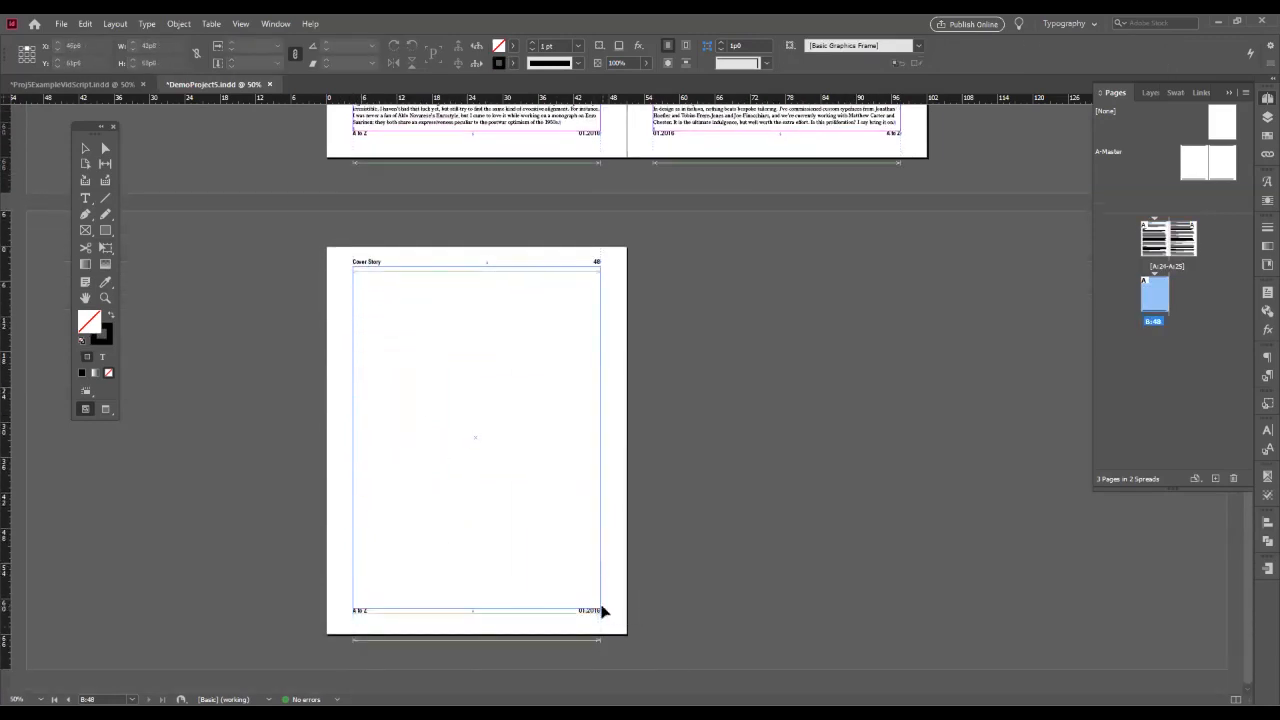
- Delete the ((HEADLINE)) label and its empty paragraph above the article title on page 24
scroll(655, 444, up, 5)
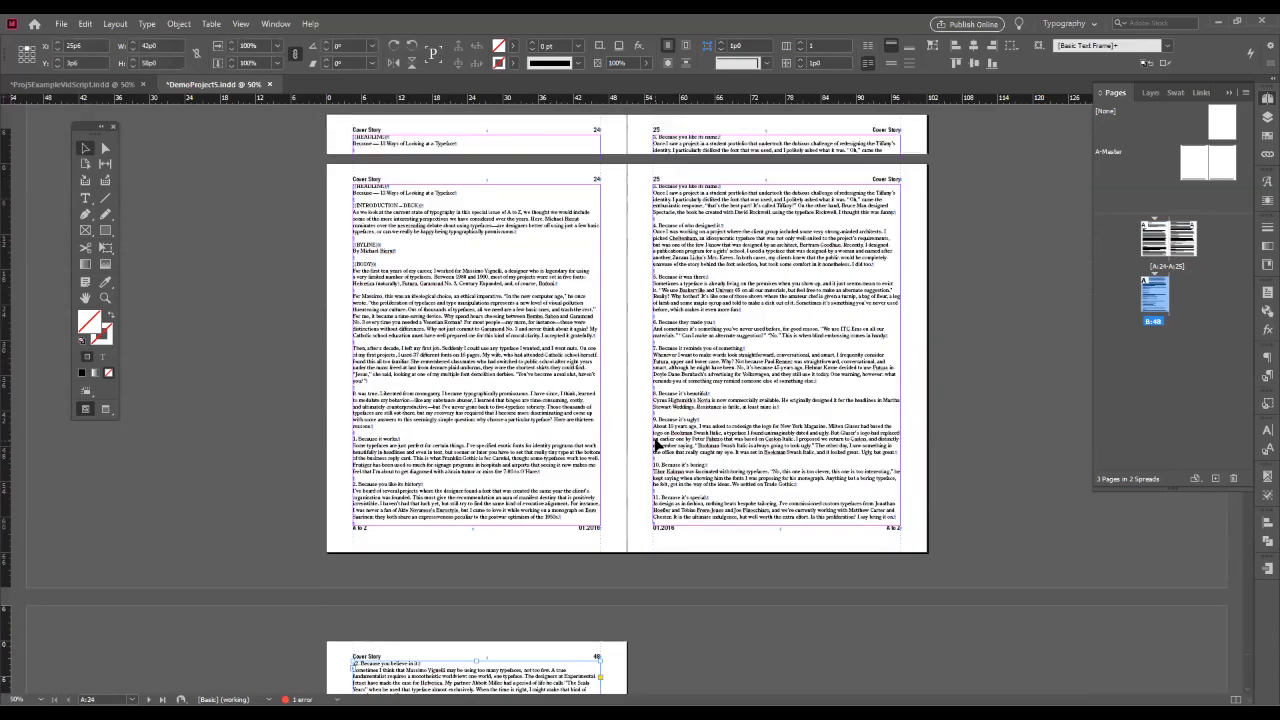
click(104, 299)
drag(326, 166, 612, 370)
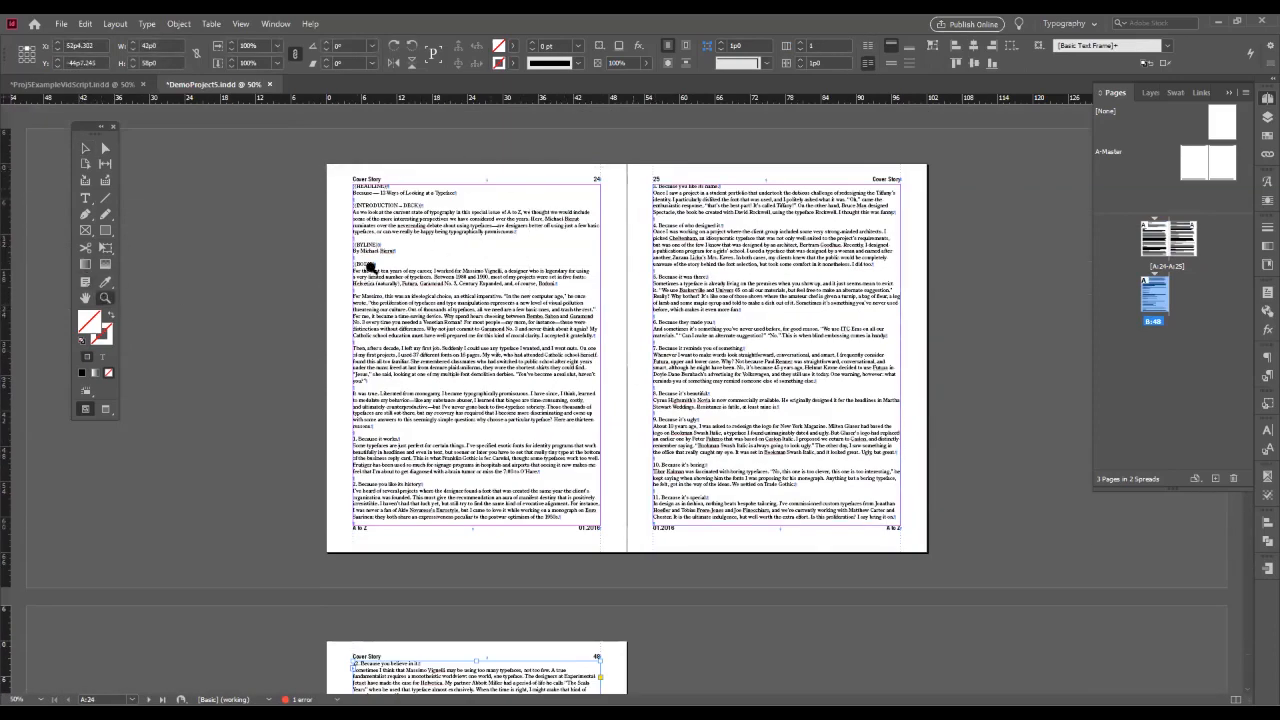
click(85, 198)
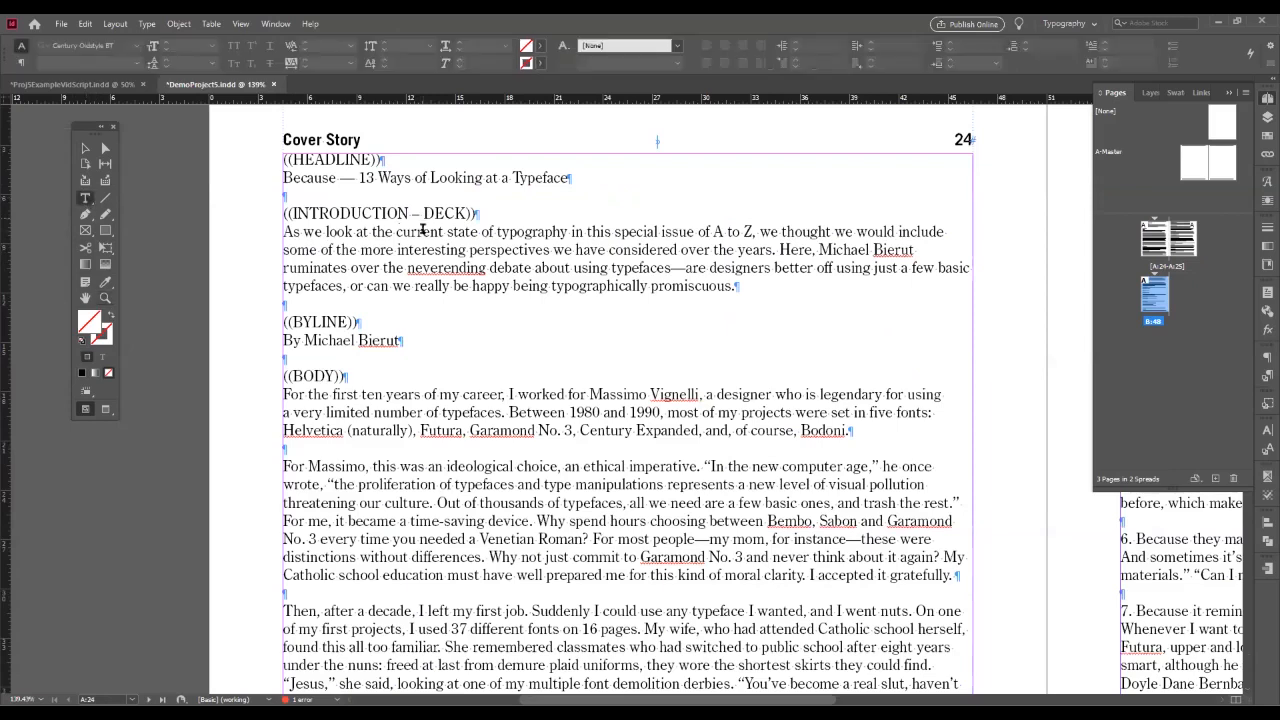
click(366, 161)
drag(406, 162, 233, 159)
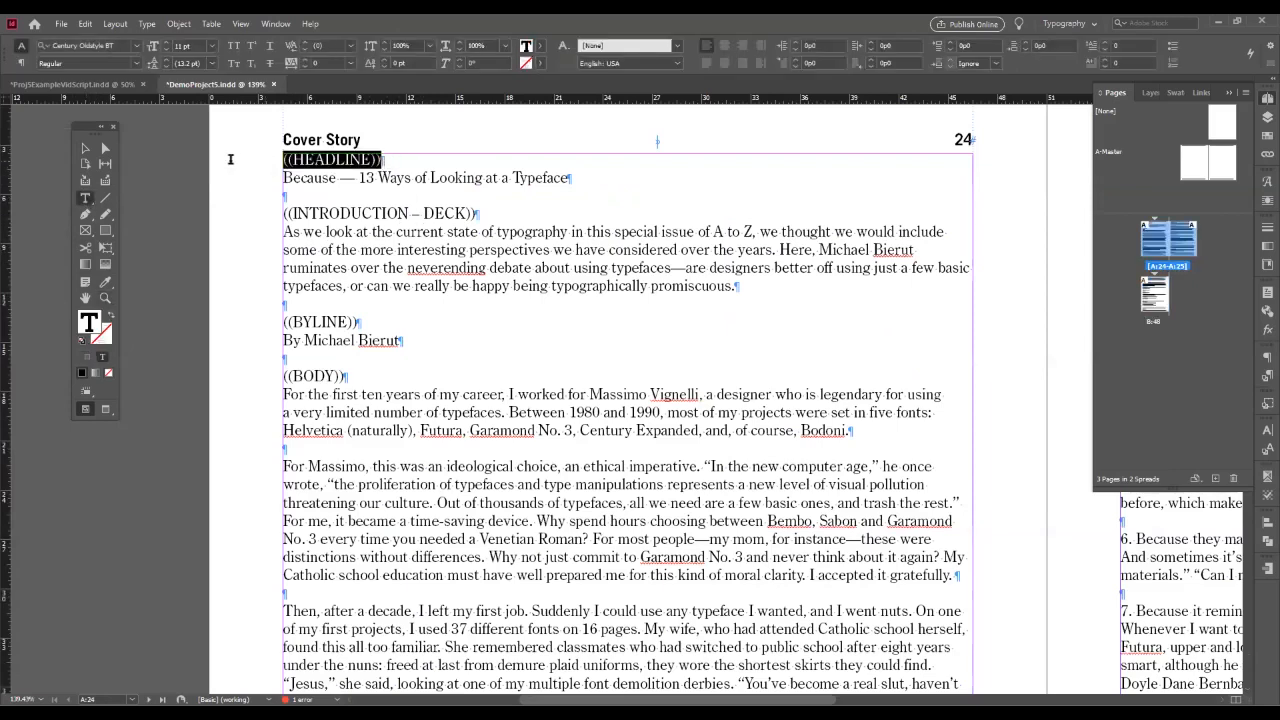
key(BackSpace)
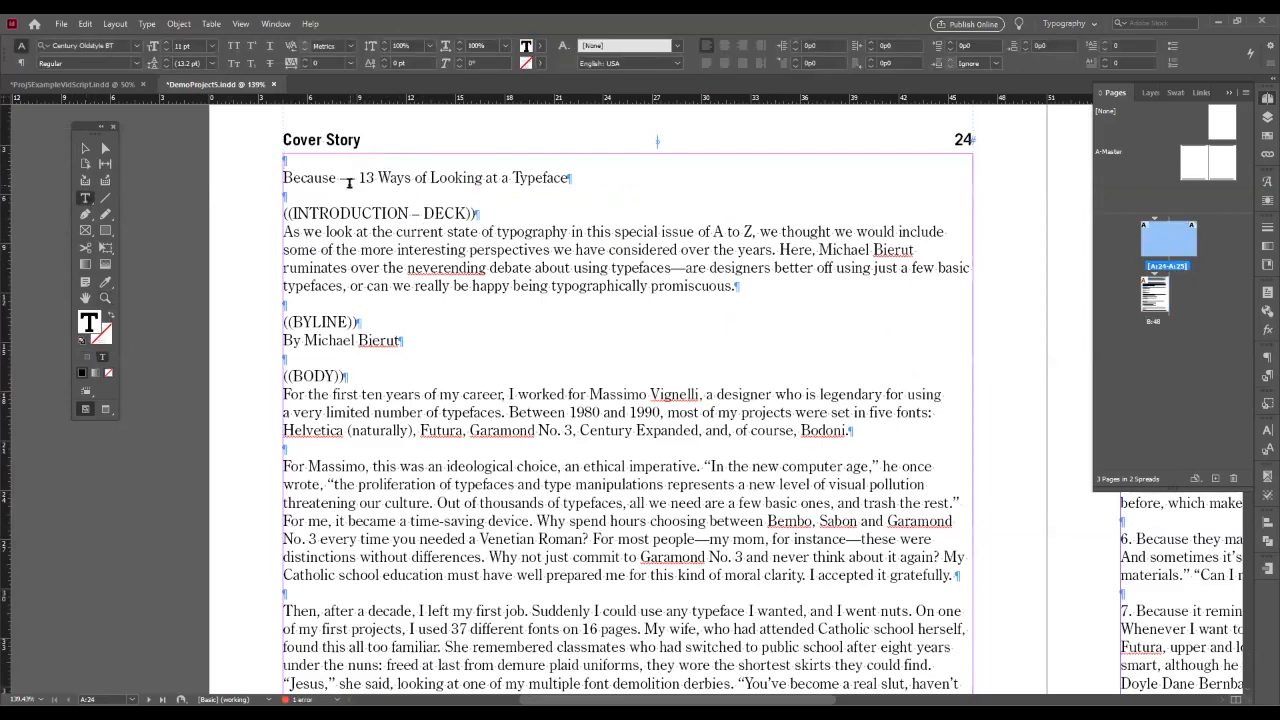
key(Delete)
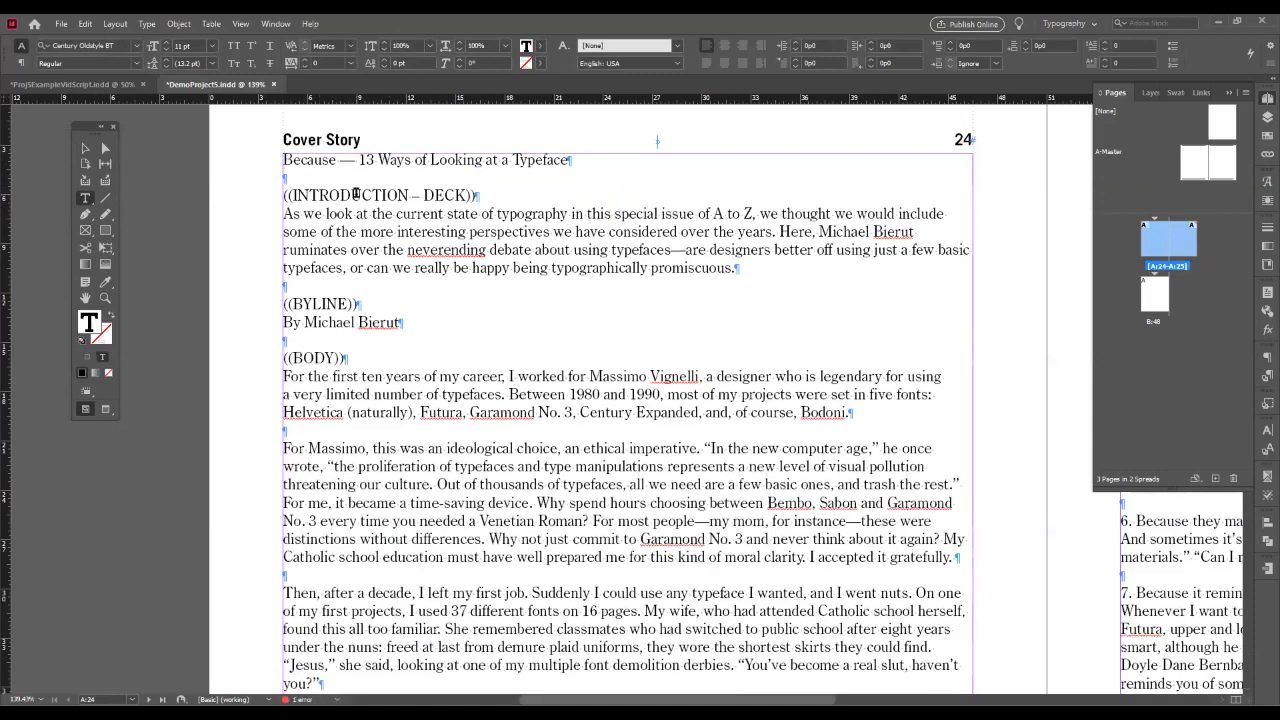
- Set up a Find/Change text query that finds double paragraph returns (^p^p) and changes them to a single return (^p)
double_click(356, 195)
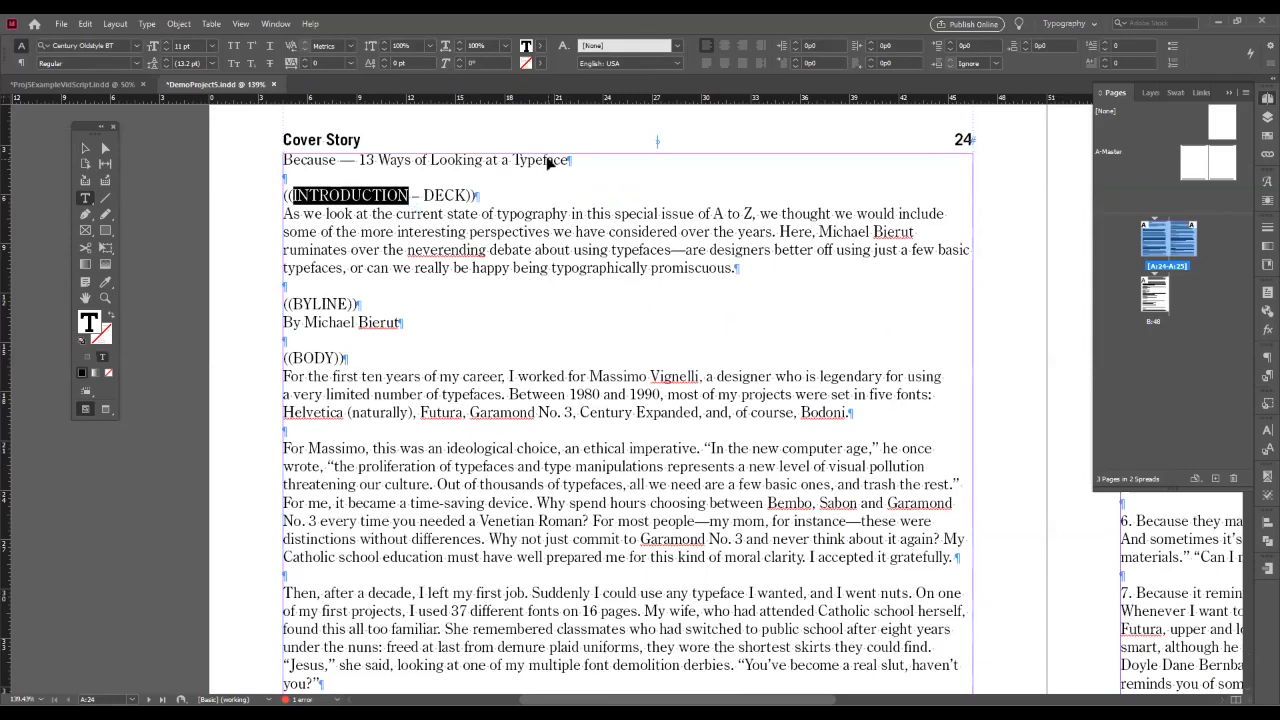
key(ctrl+f)
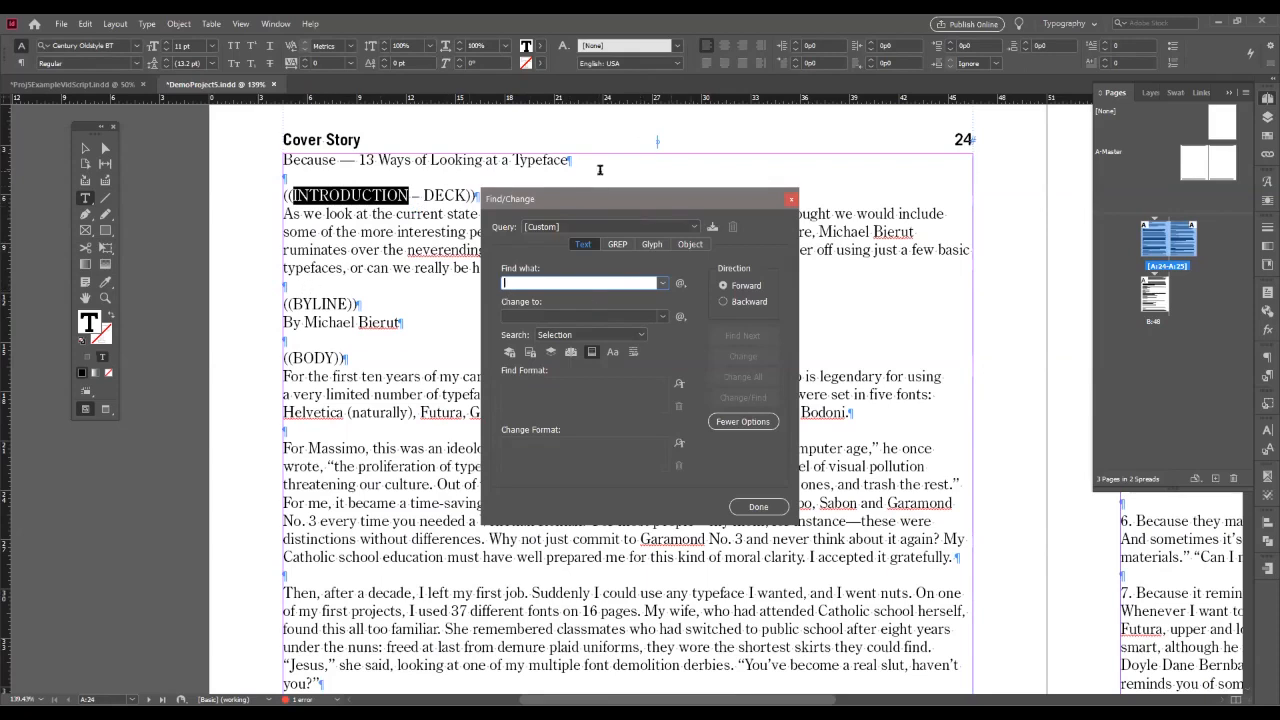
drag(567, 153, 556, 172)
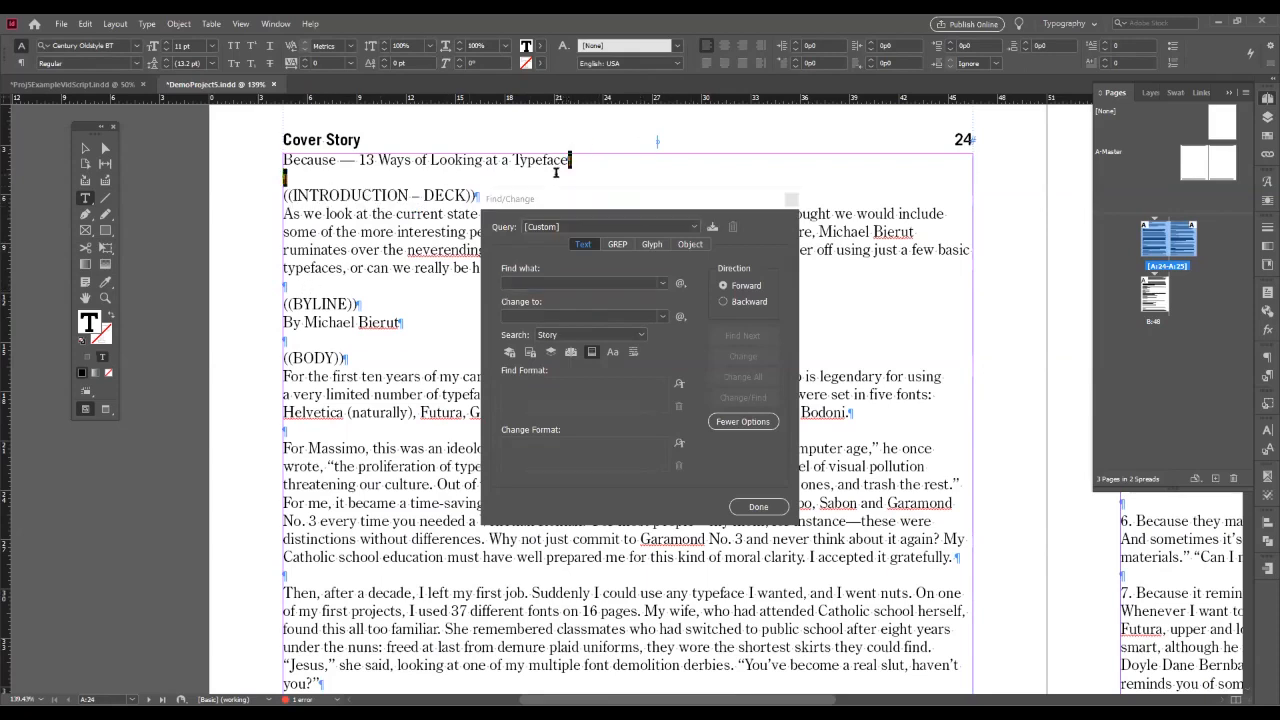
click(520, 284)
text(^p^p)
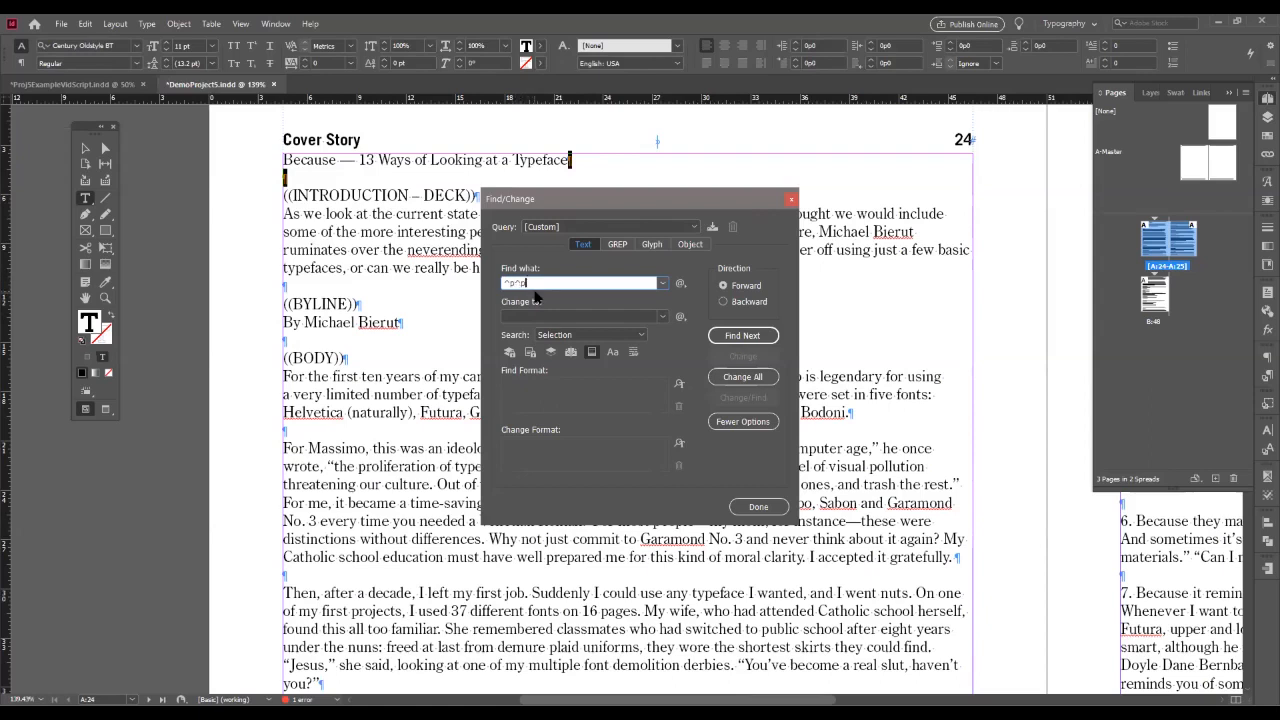
click(515, 317)
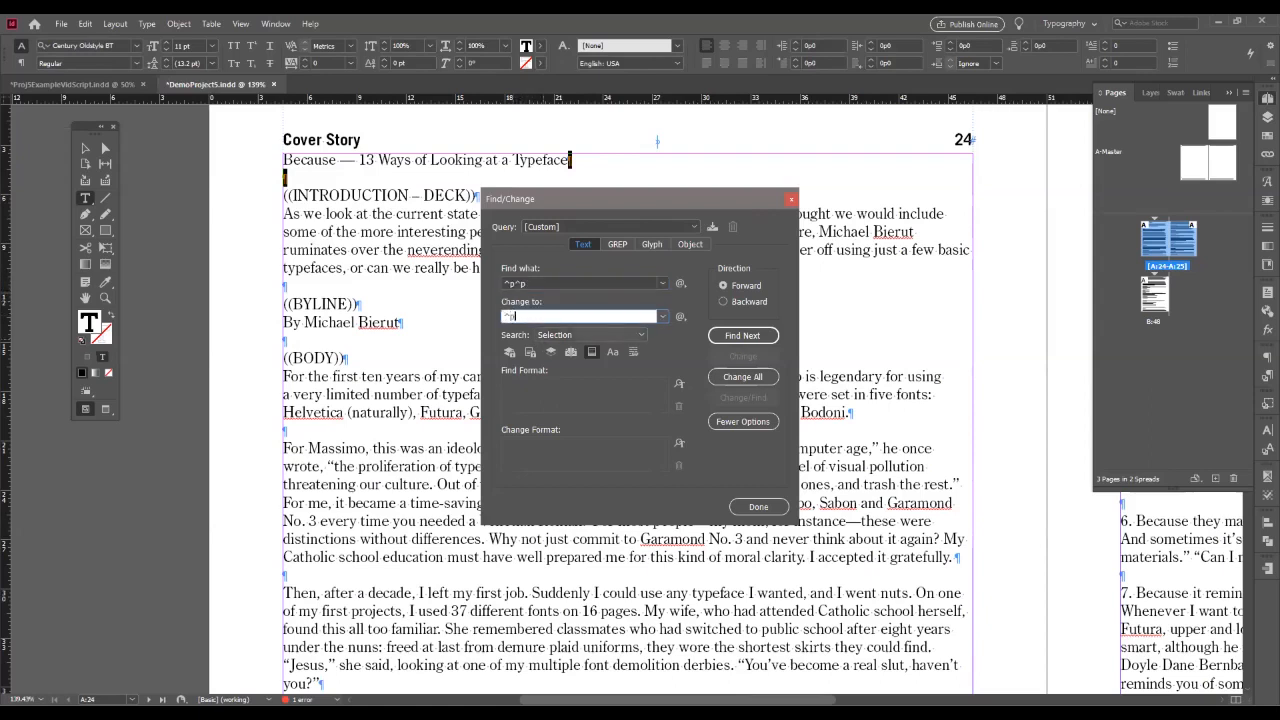
click(680, 284)
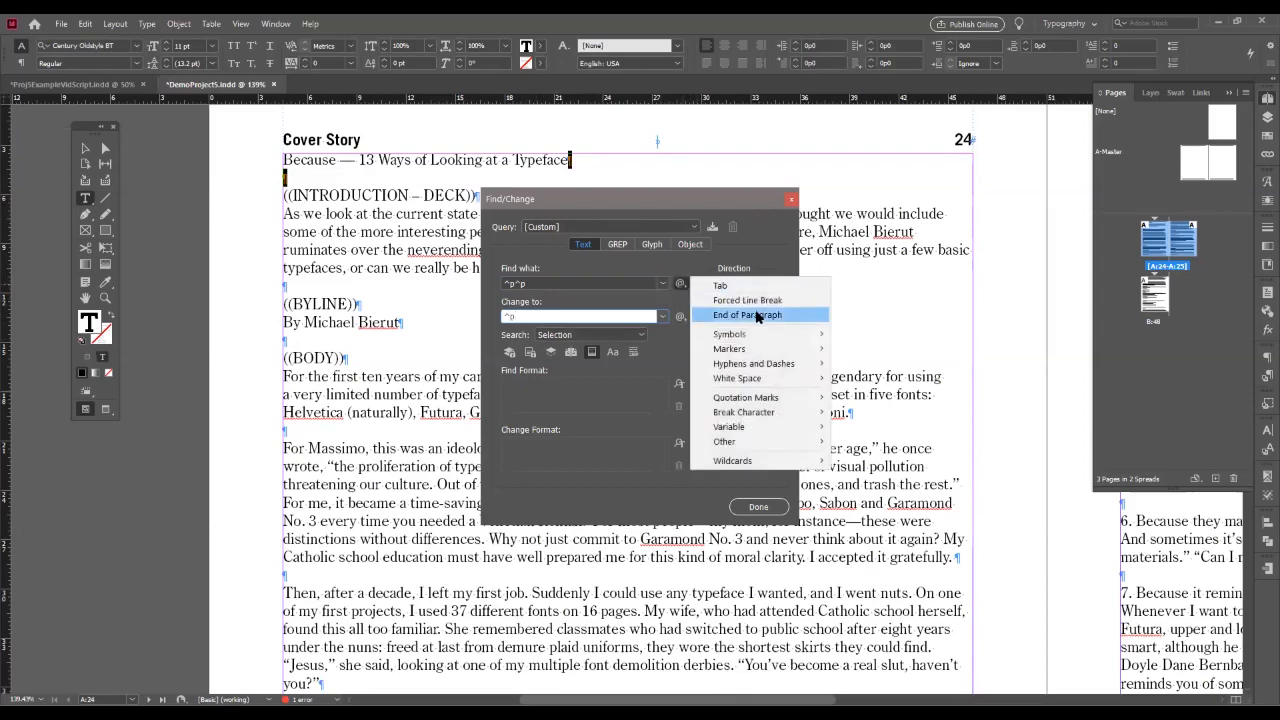
click(640, 302)
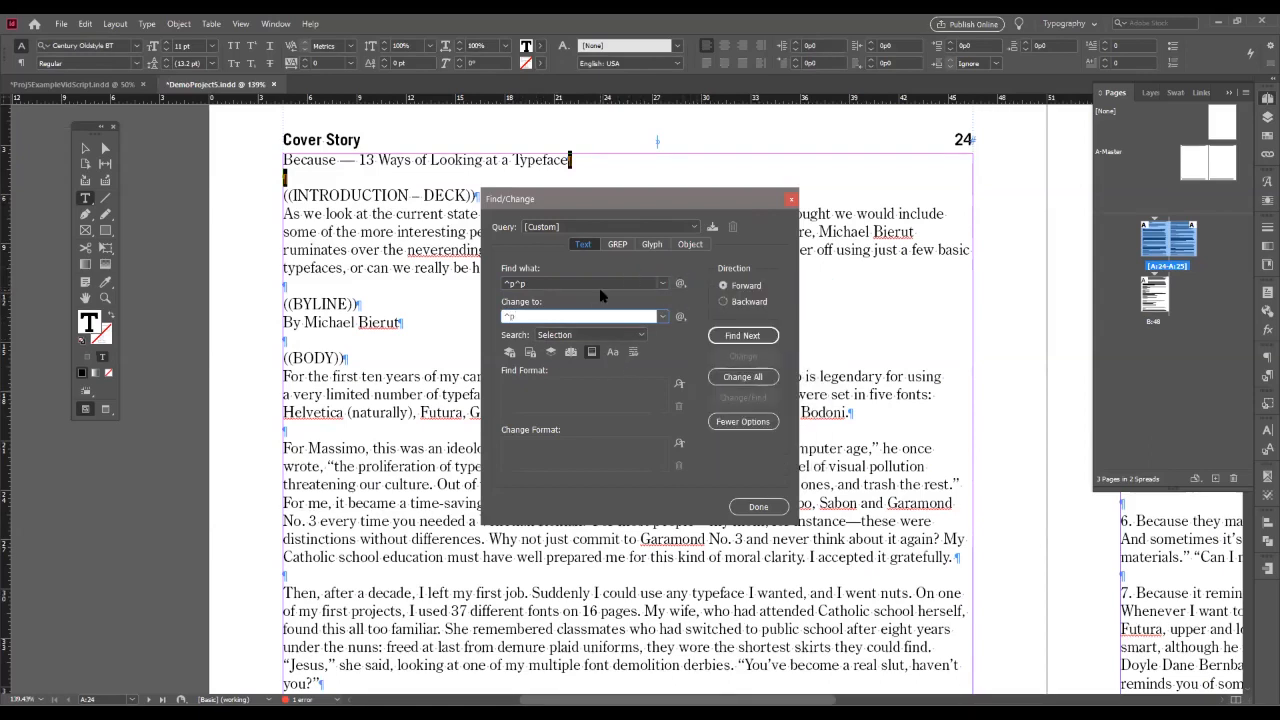
- Set the search scope to Document, replace all double returns, and close Find/Change
click(612, 336)
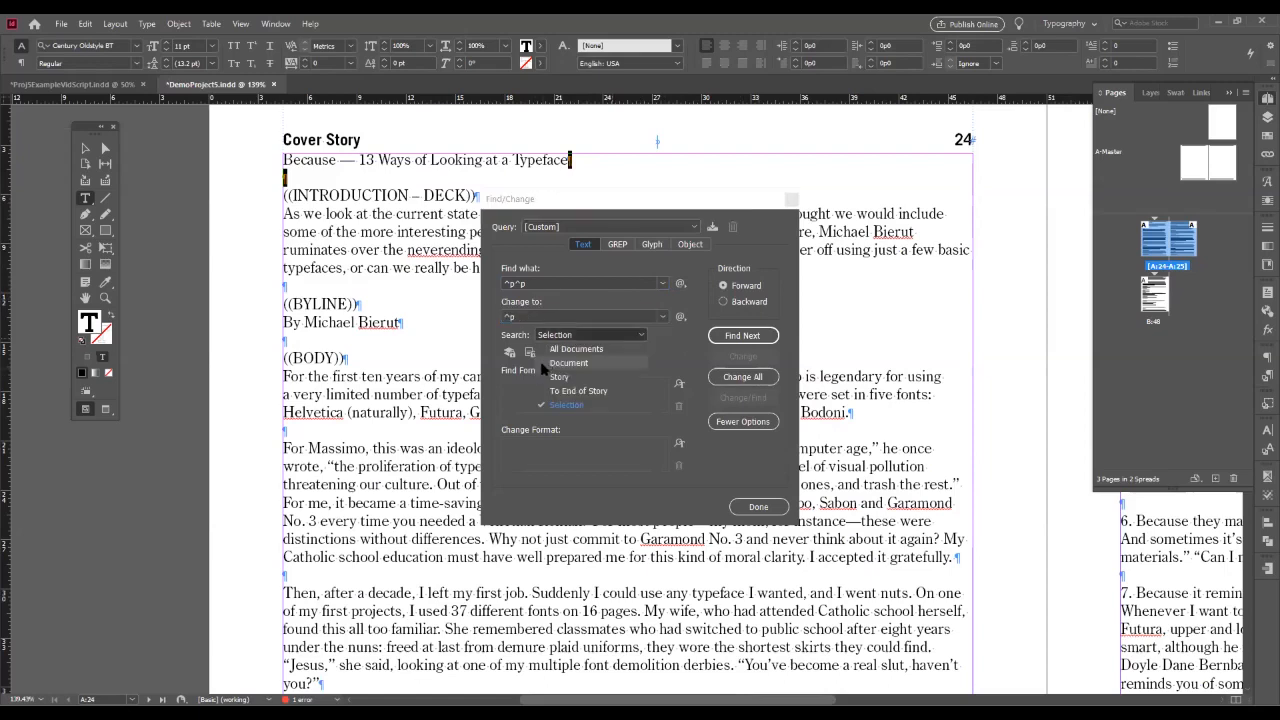
click(562, 364)
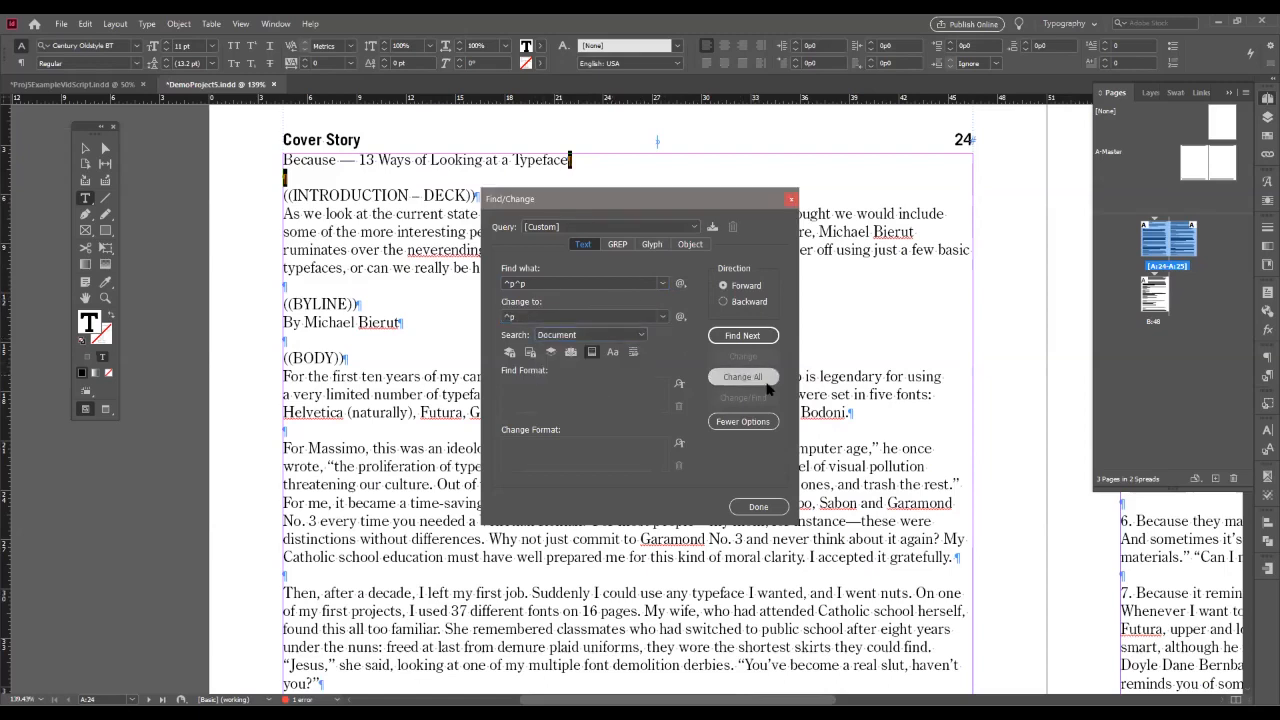
click(768, 388)
click(718, 380)
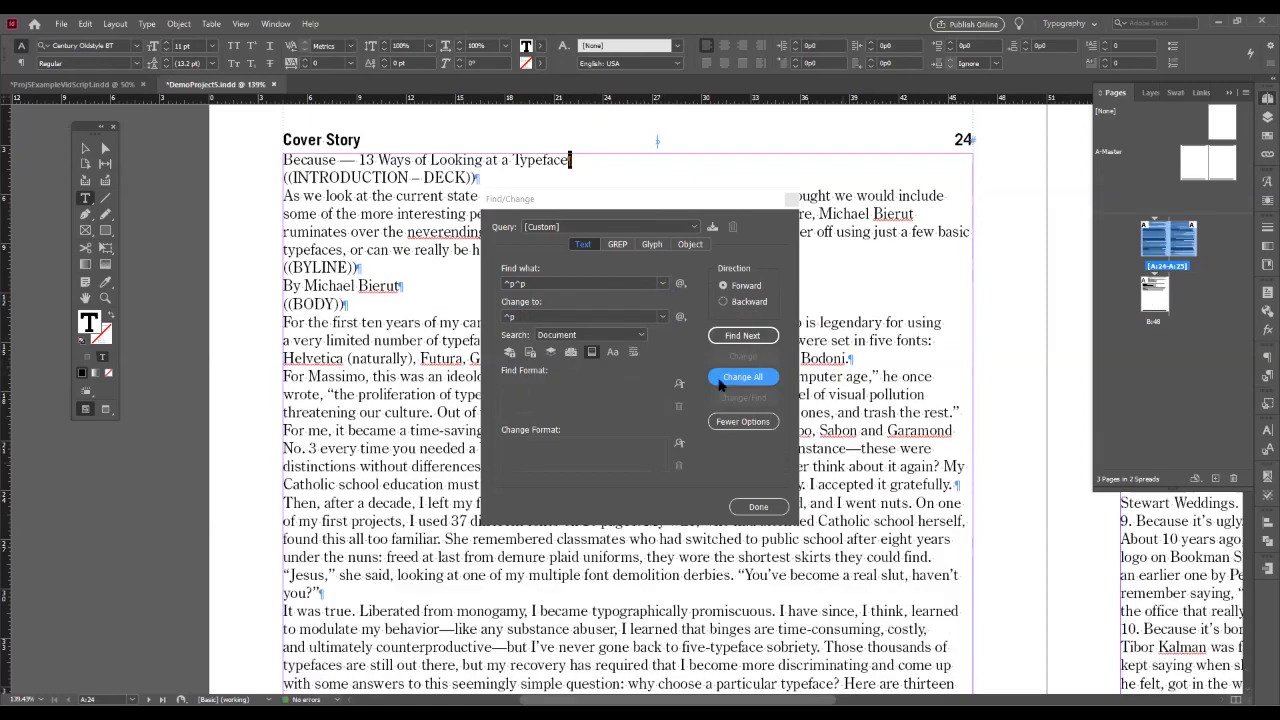
click(757, 507)
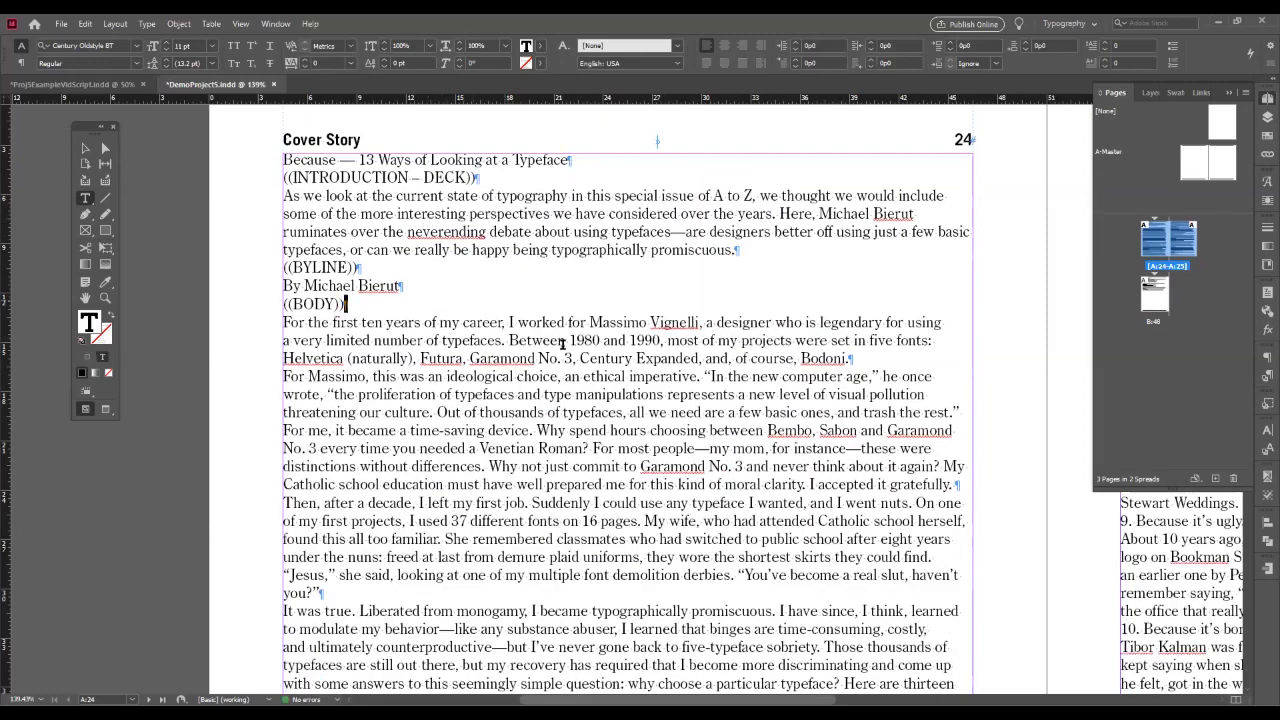
drag(346, 304, 518, 323)
drag(614, 377, 623, 413)
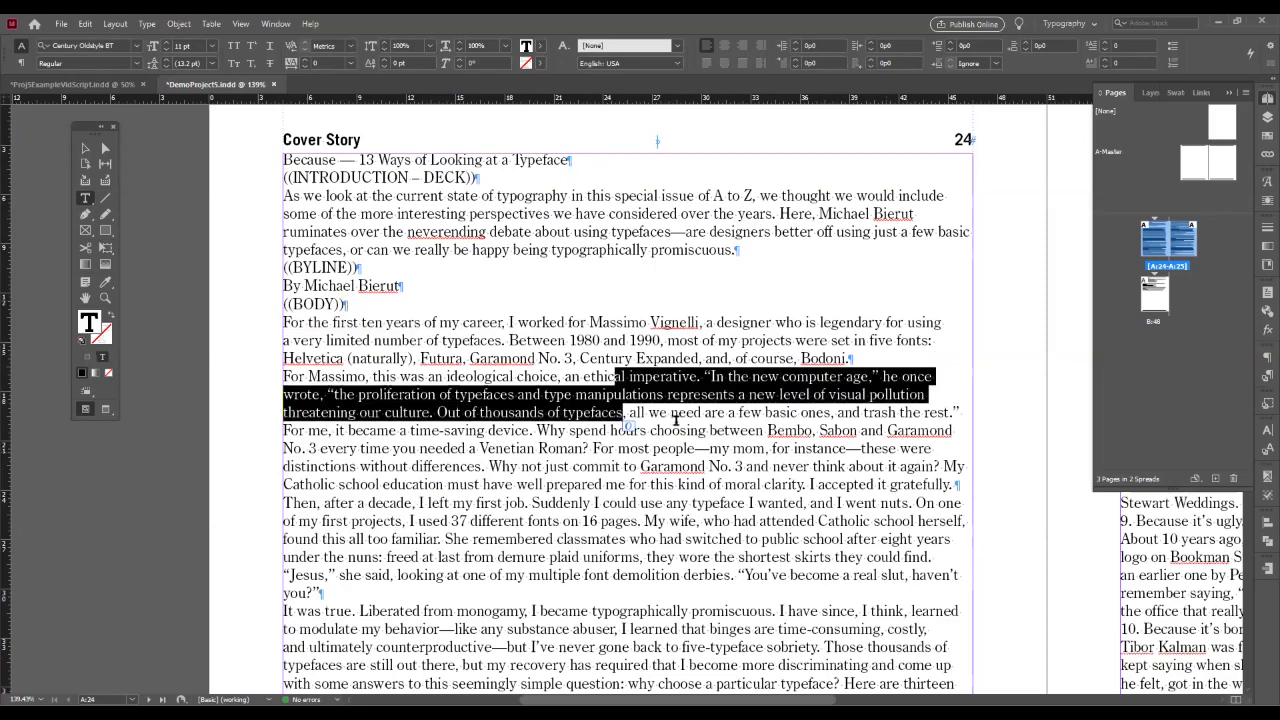
scroll(673, 420, down, 10)
scroll(500, 300, up, 6)
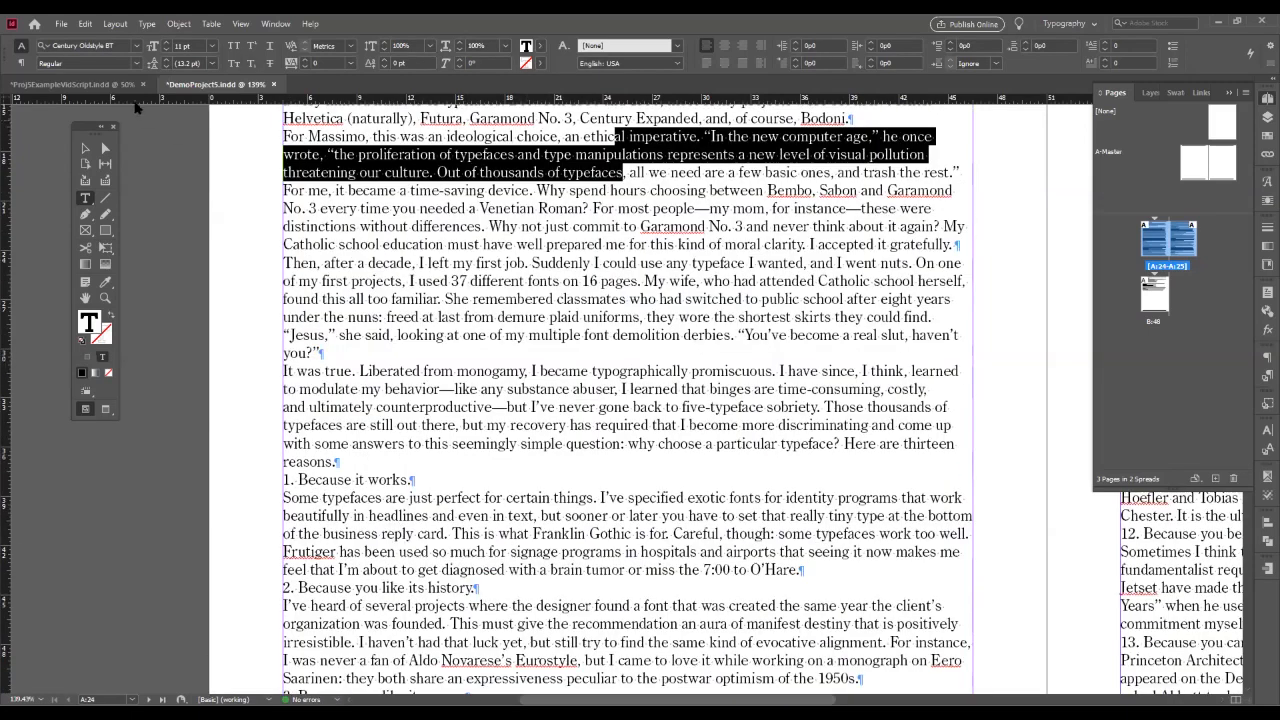
- Switch to Proj5ExampleVidScript.indd and set the first baseline offset of the Project 5 text frame to Cap Height
key(ctrl+Tab)
scroll(655, 362, up, 1)
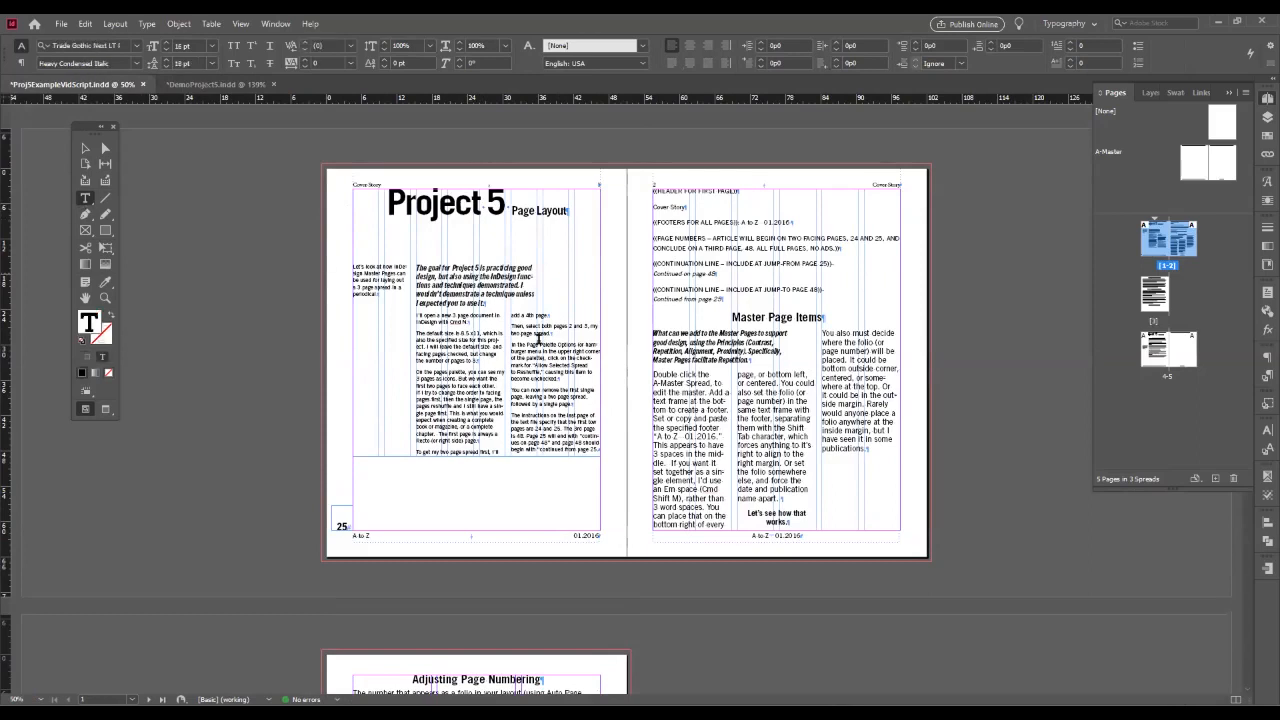
click(85, 148)
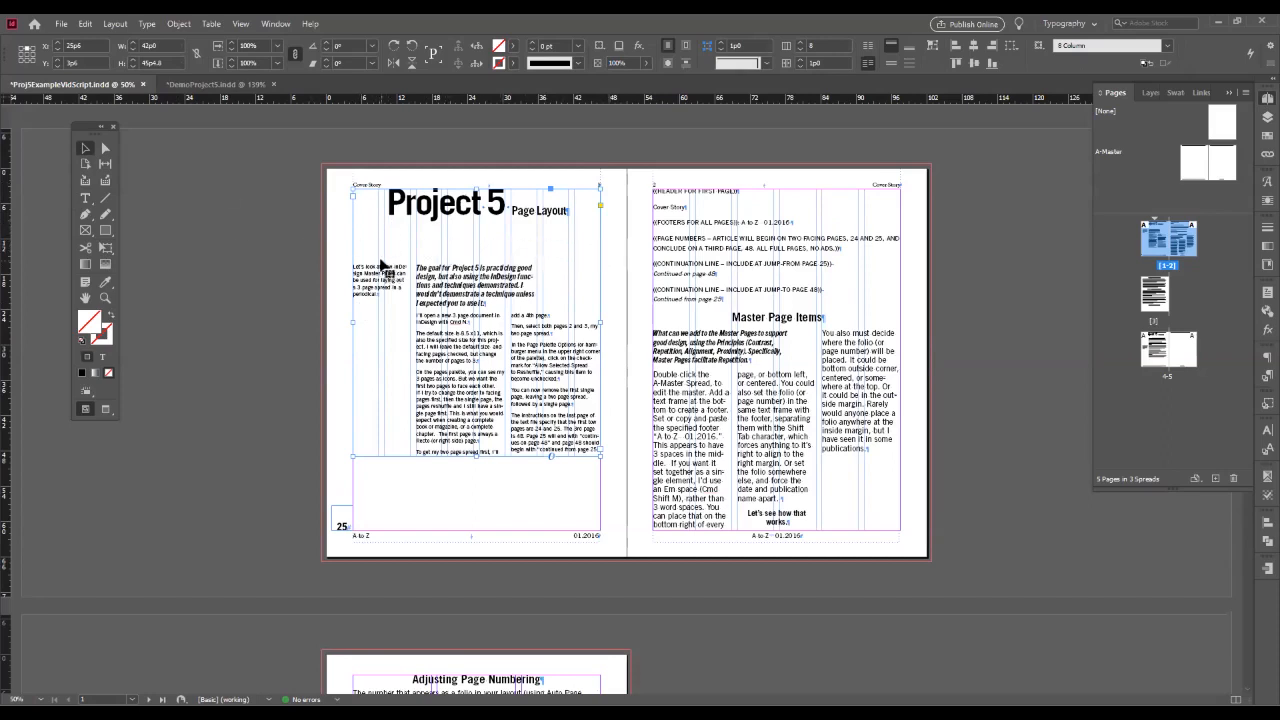
key(ctrl+b)
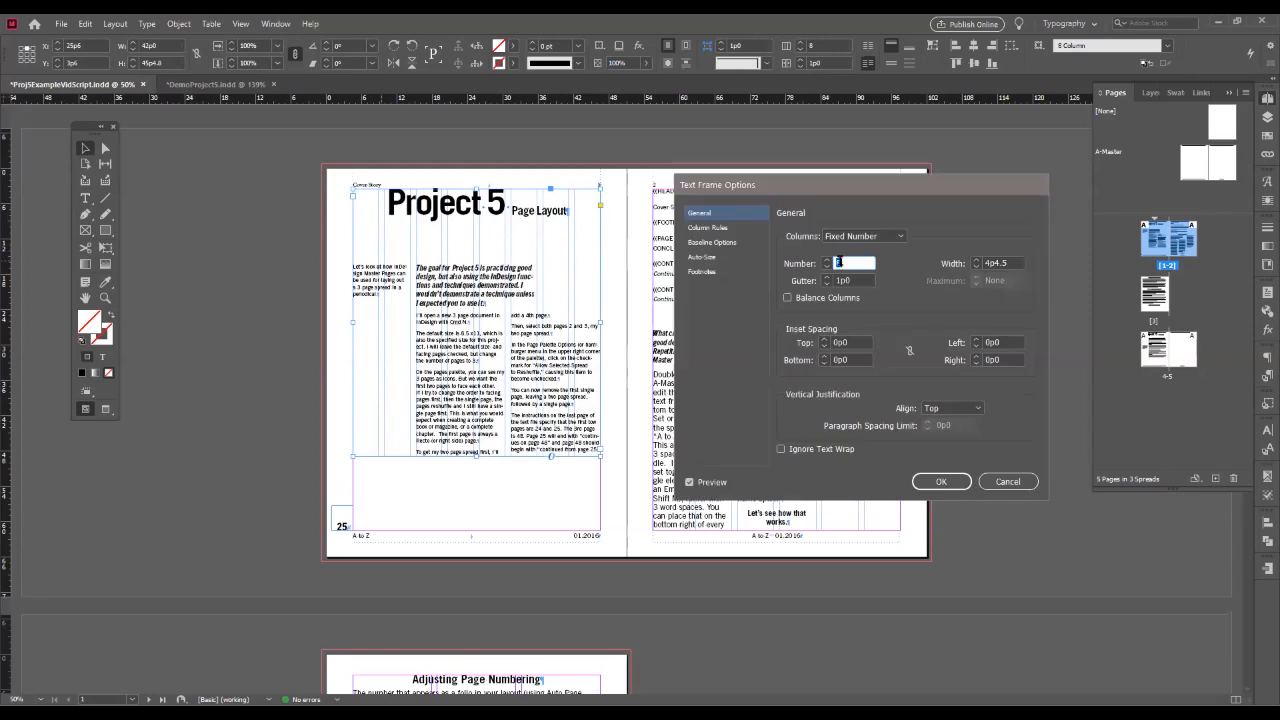
key(Tab)
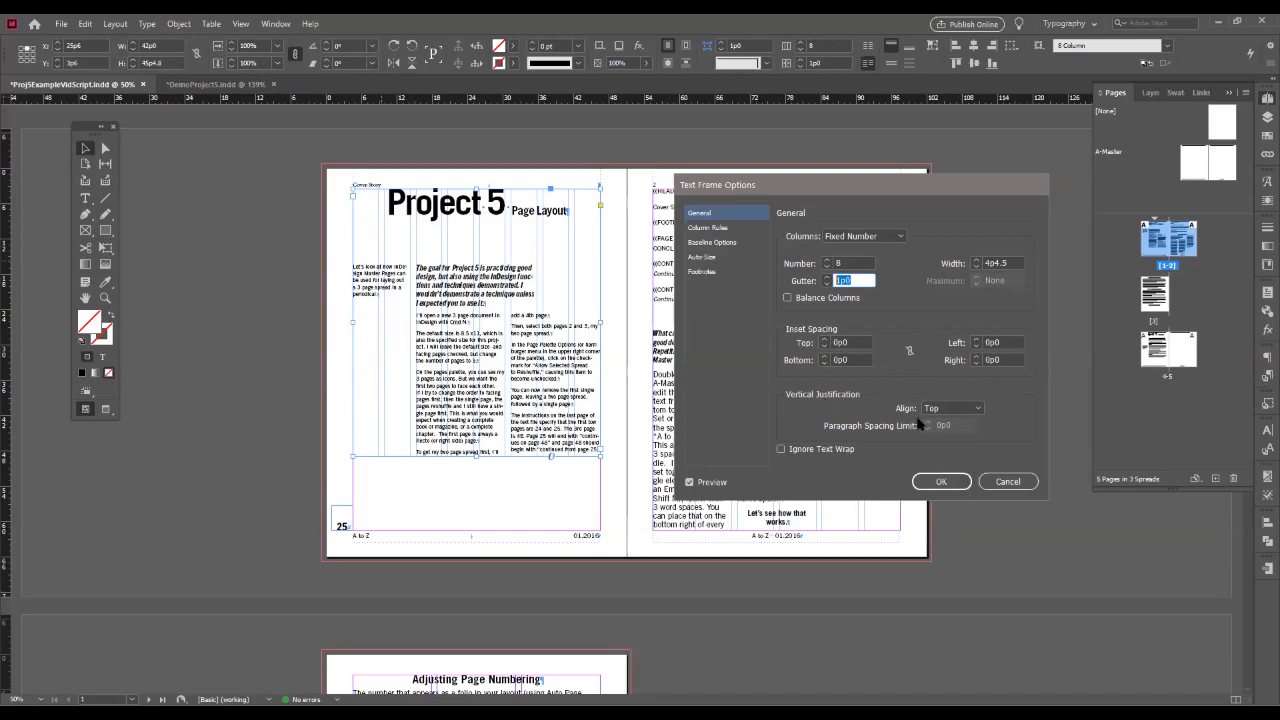
click(943, 410)
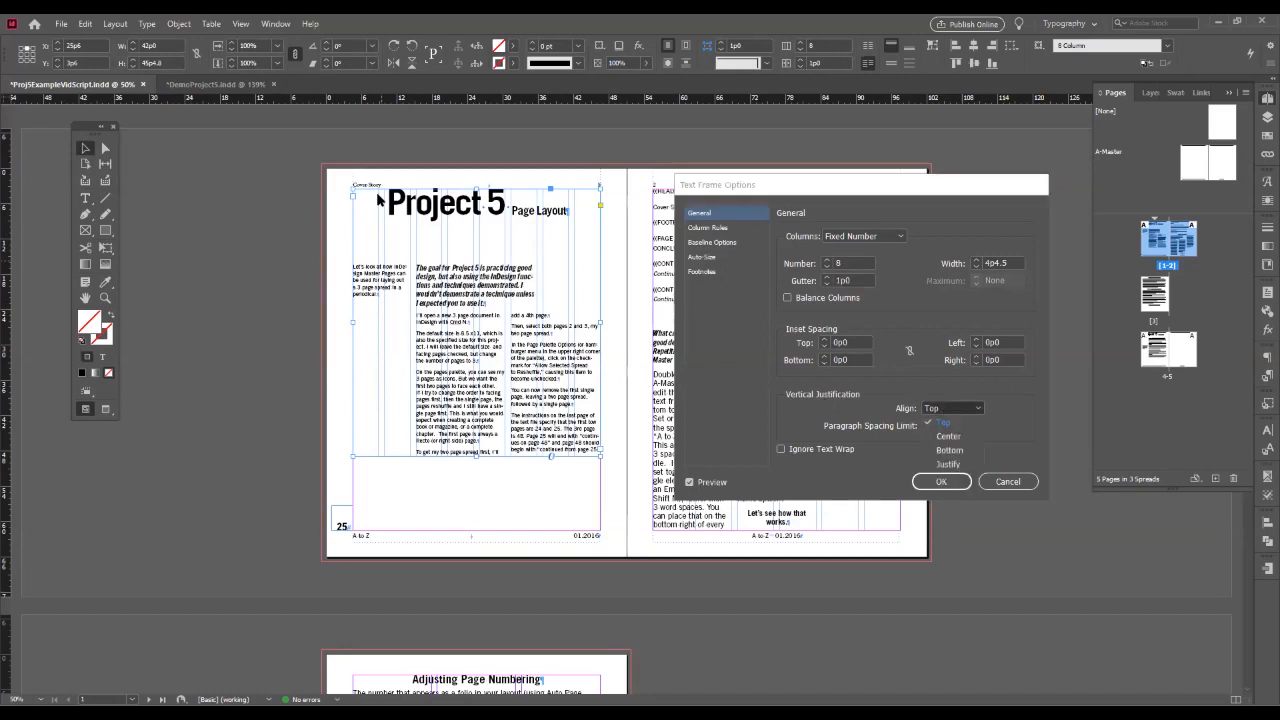
click(710, 244)
click(849, 253)
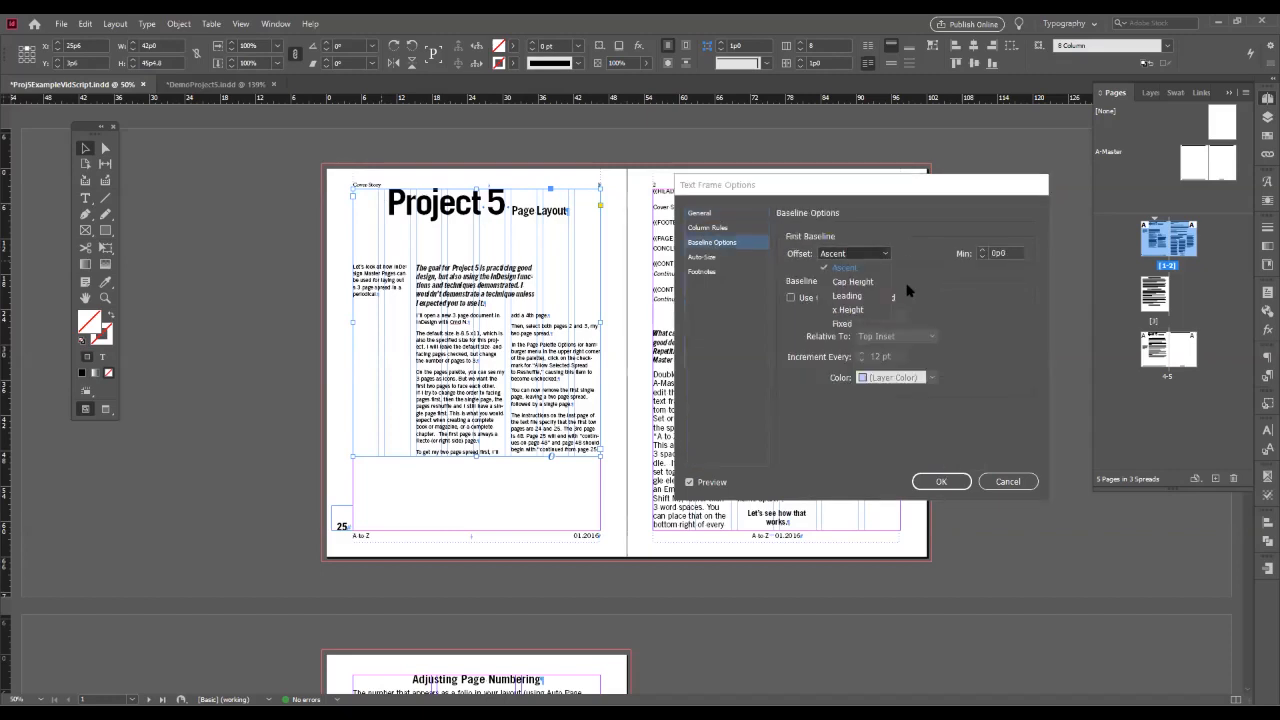
click(851, 283)
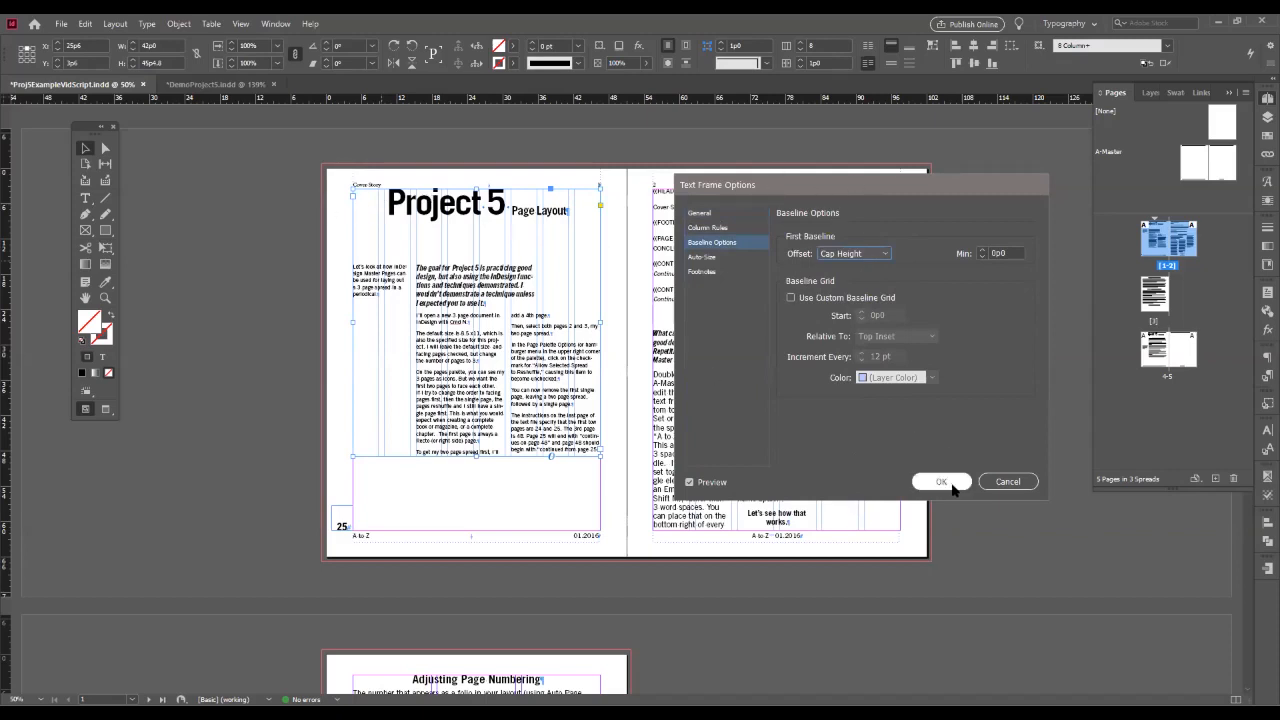
- Set the Project 5 frame's top inset to 6p0 and extend the frame down to the bottom margin
click(700, 213)
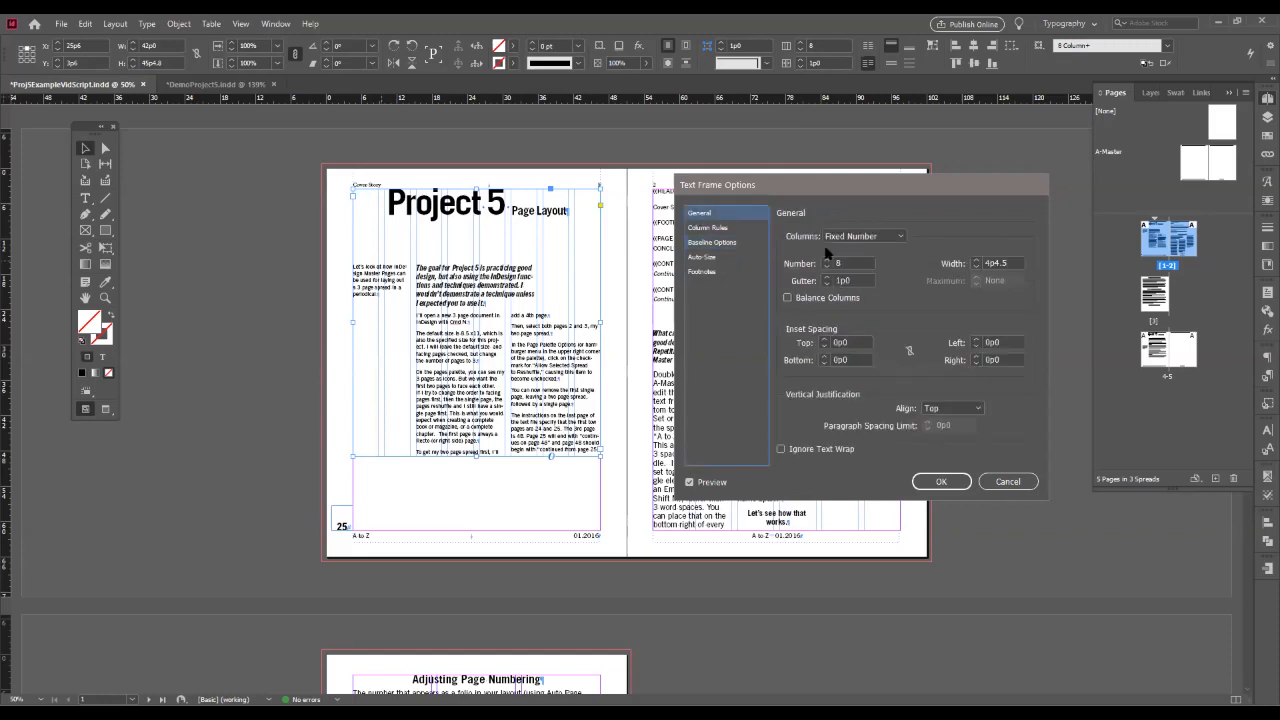
double_click(846, 342)
text(1)
text(6)
key(Tab)
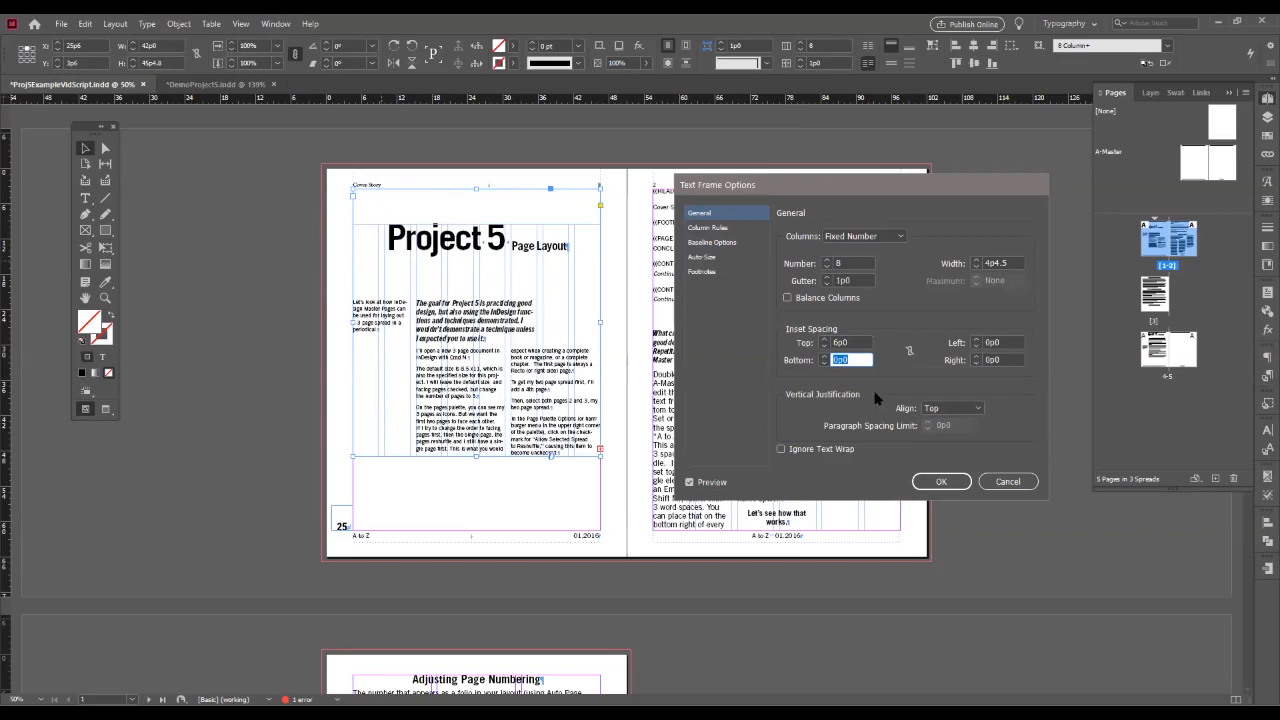
click(940, 482)
drag(477, 457, 480, 531)
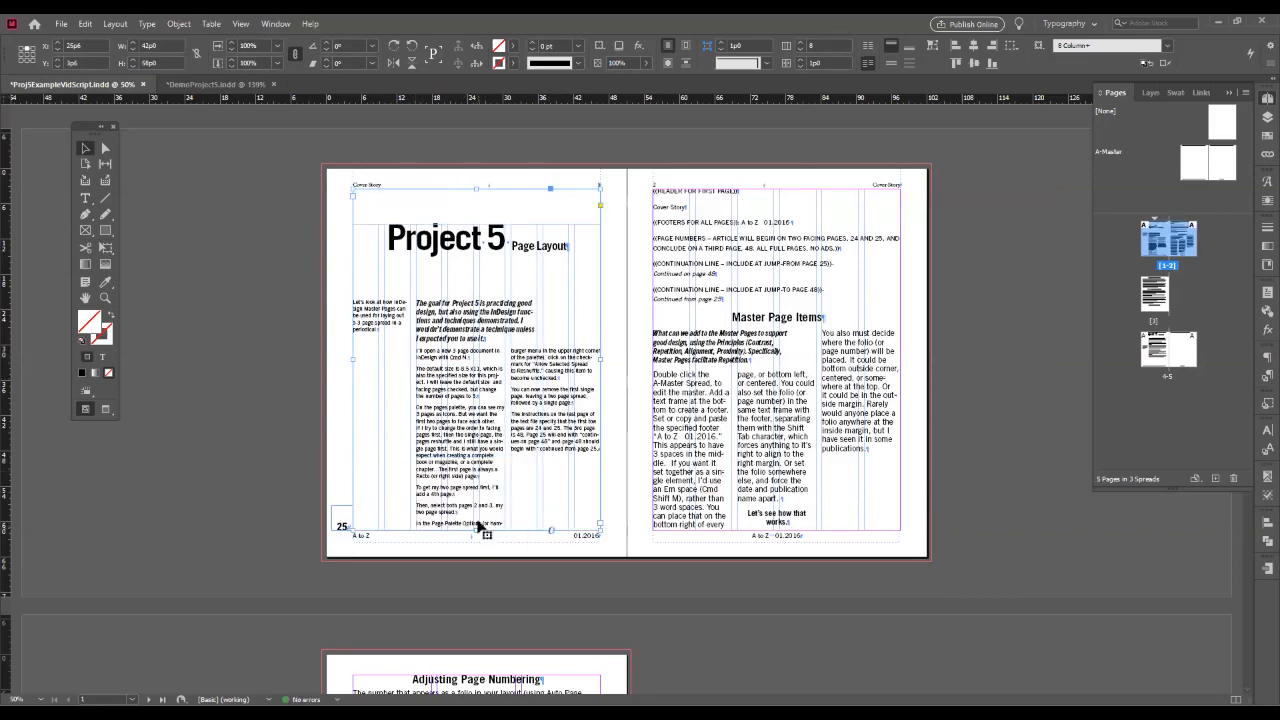
- Set Span Columns to None for the text from the intro paragraph below the Project 5 heading to the story's end
double_click(389, 297)
key(ctrl+a)
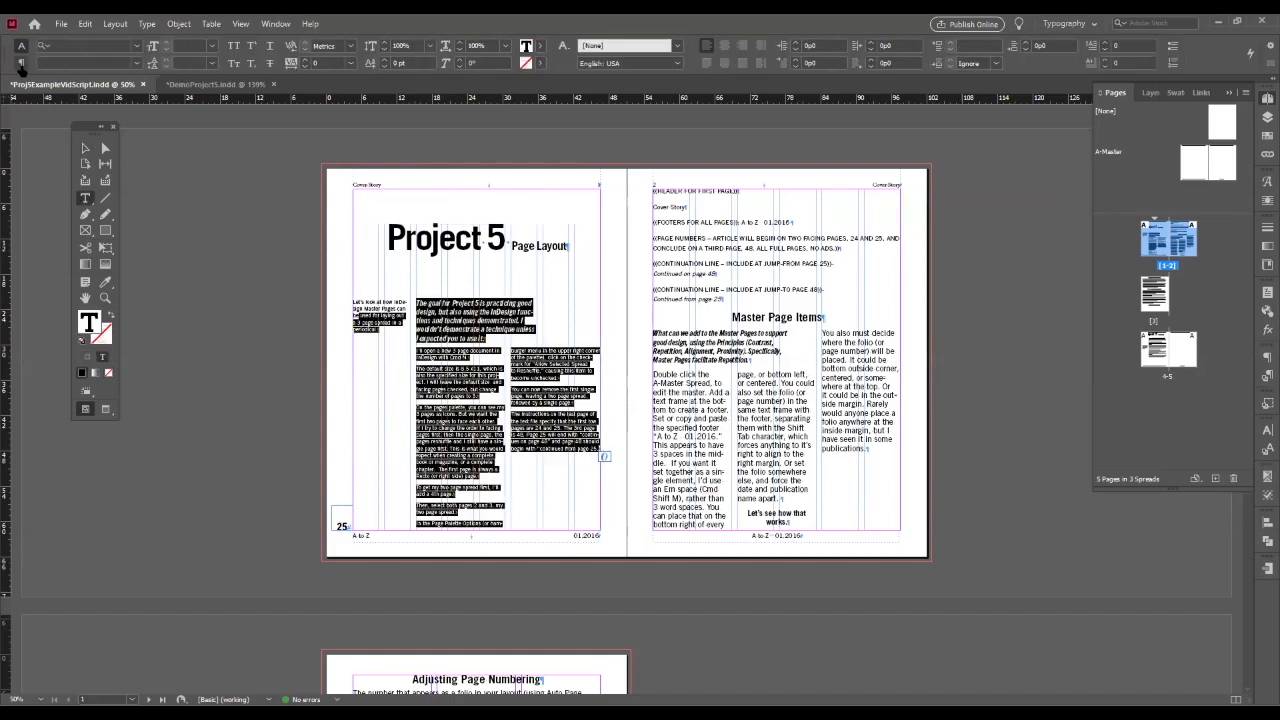
click(21, 63)
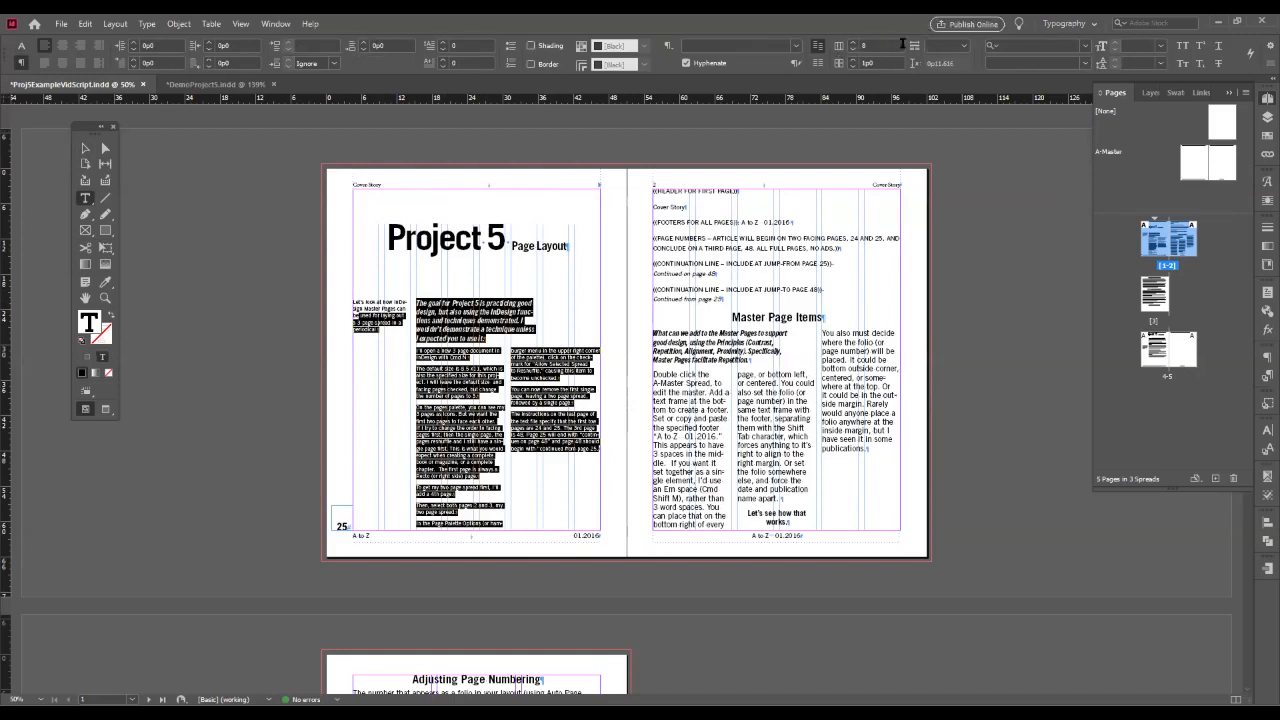
click(963, 47)
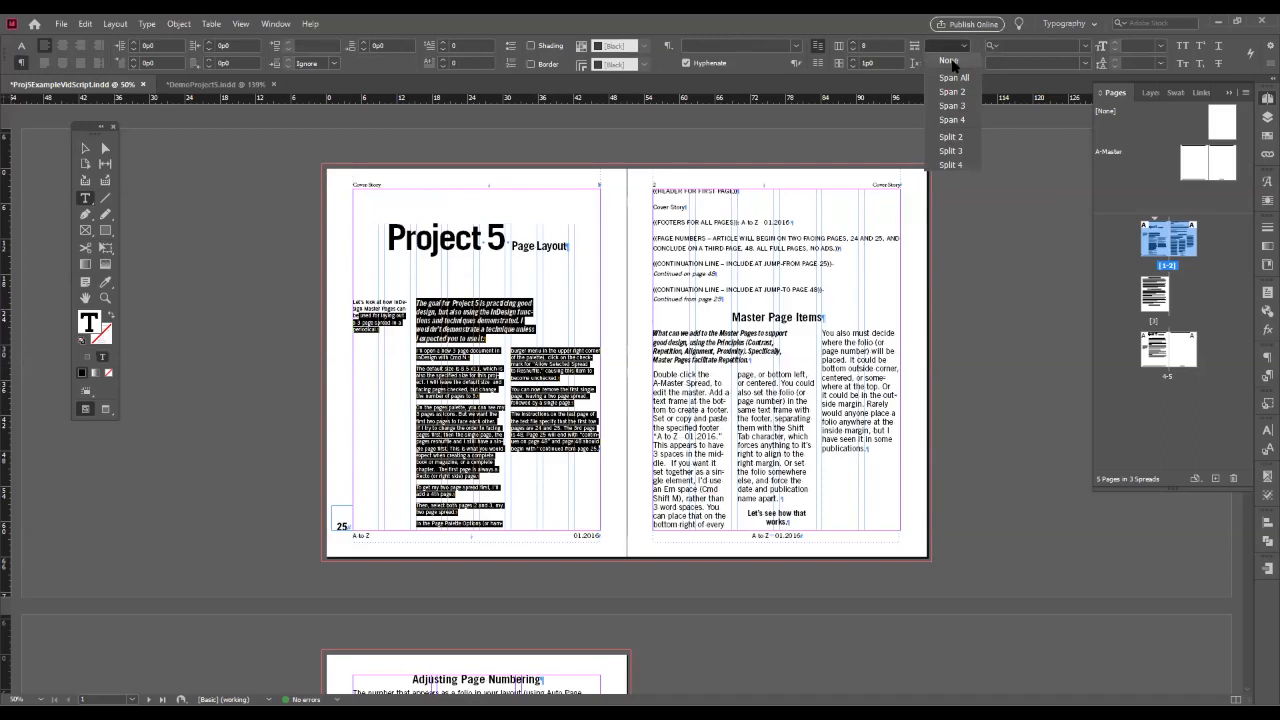
click(948, 60)
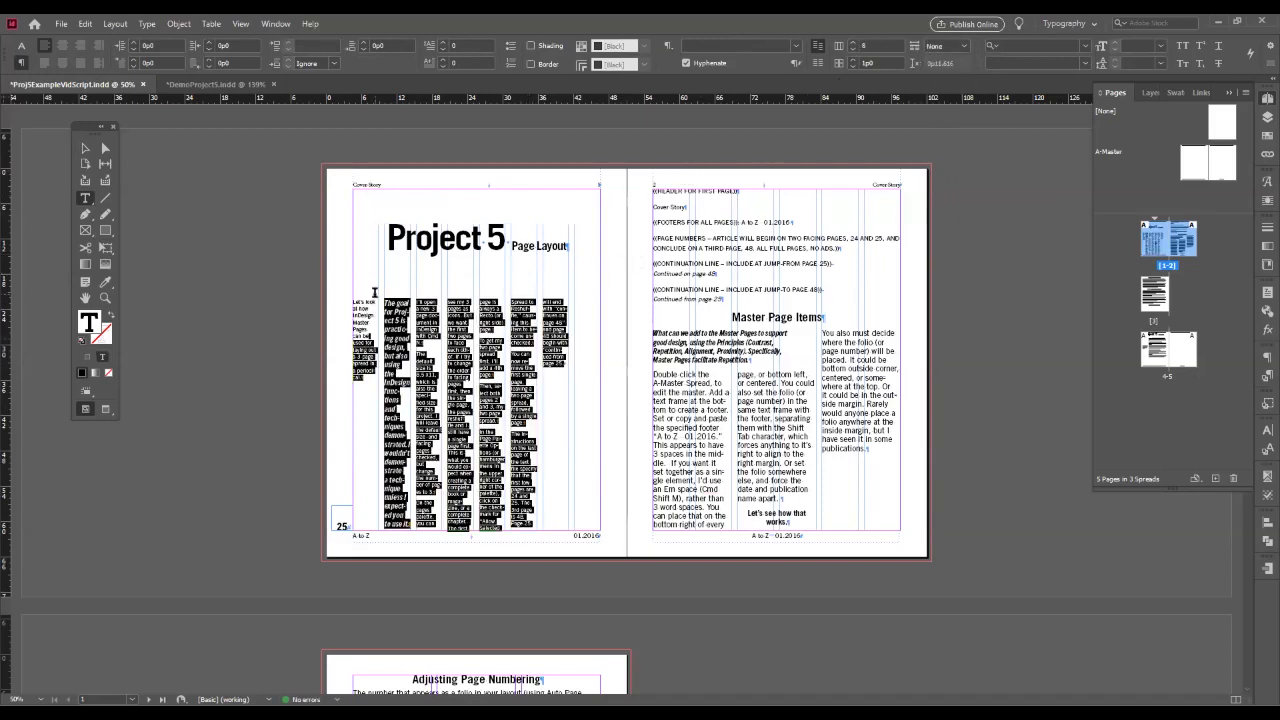
- In Keep Options, set Start Paragraph to Anywhere for the selected text below the Project 5 heading
click(1268, 47)
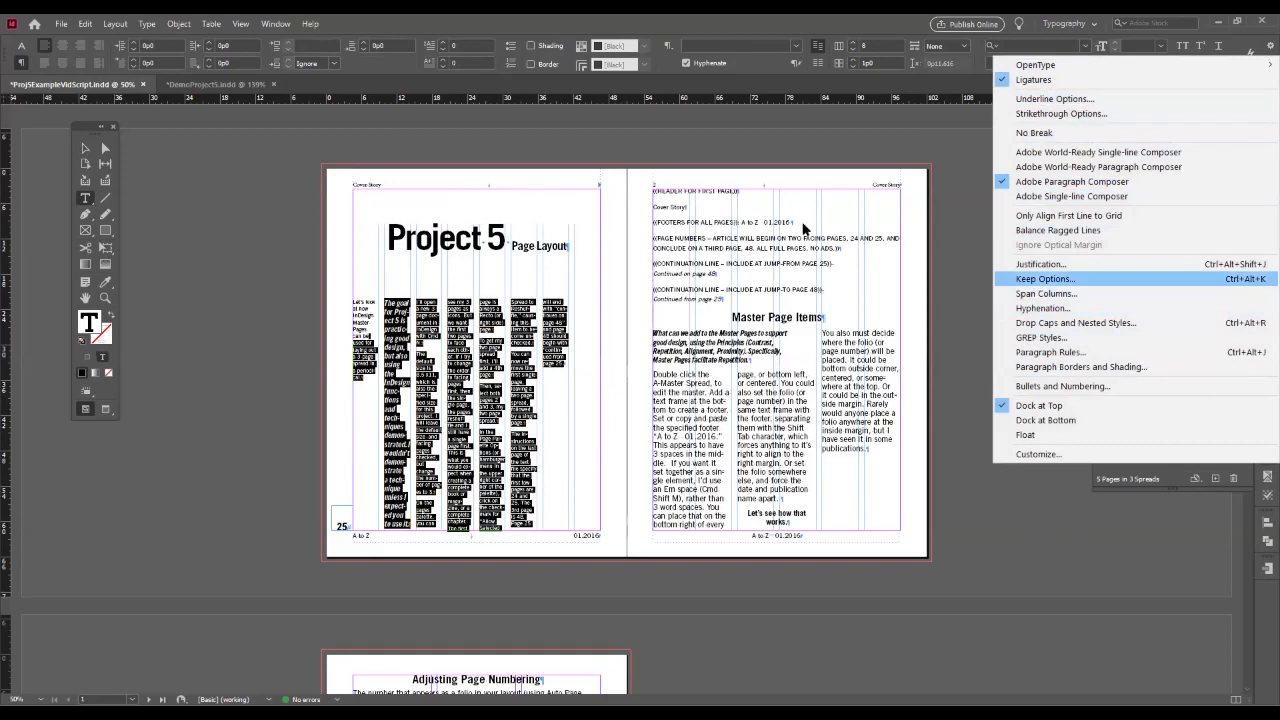
click(1035, 283)
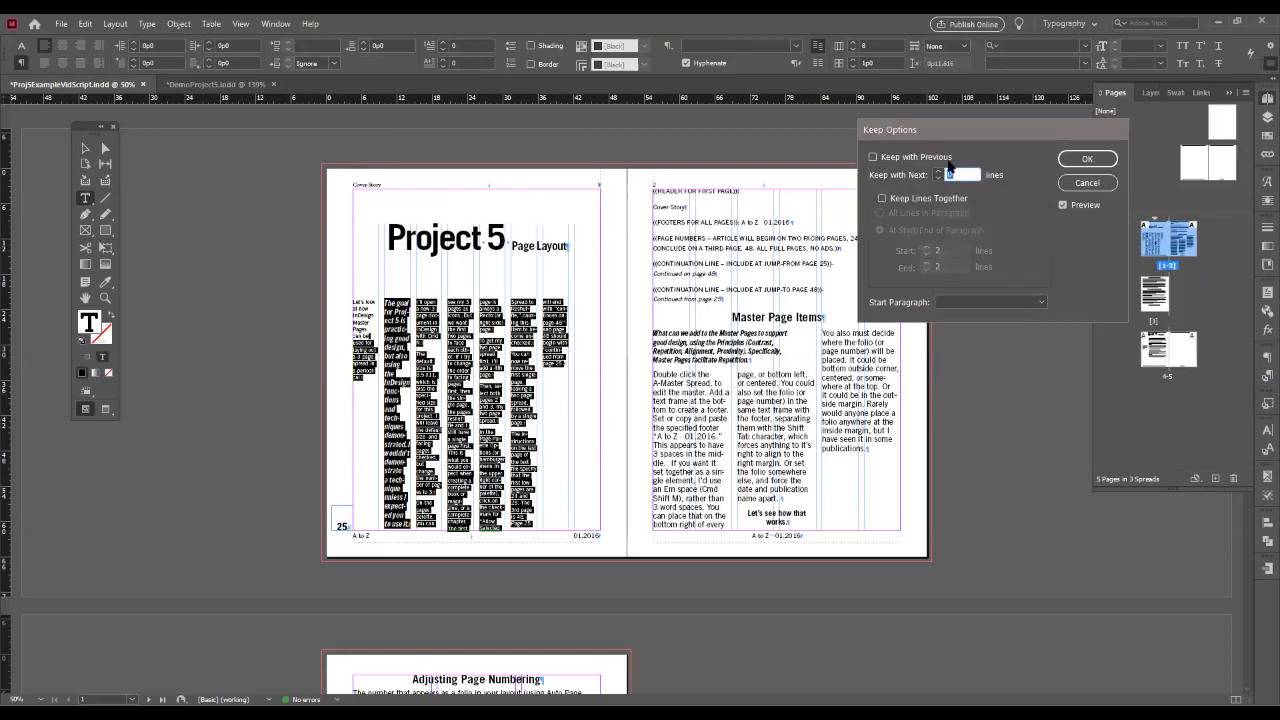
click(983, 300)
click(965, 317)
click(1087, 159)
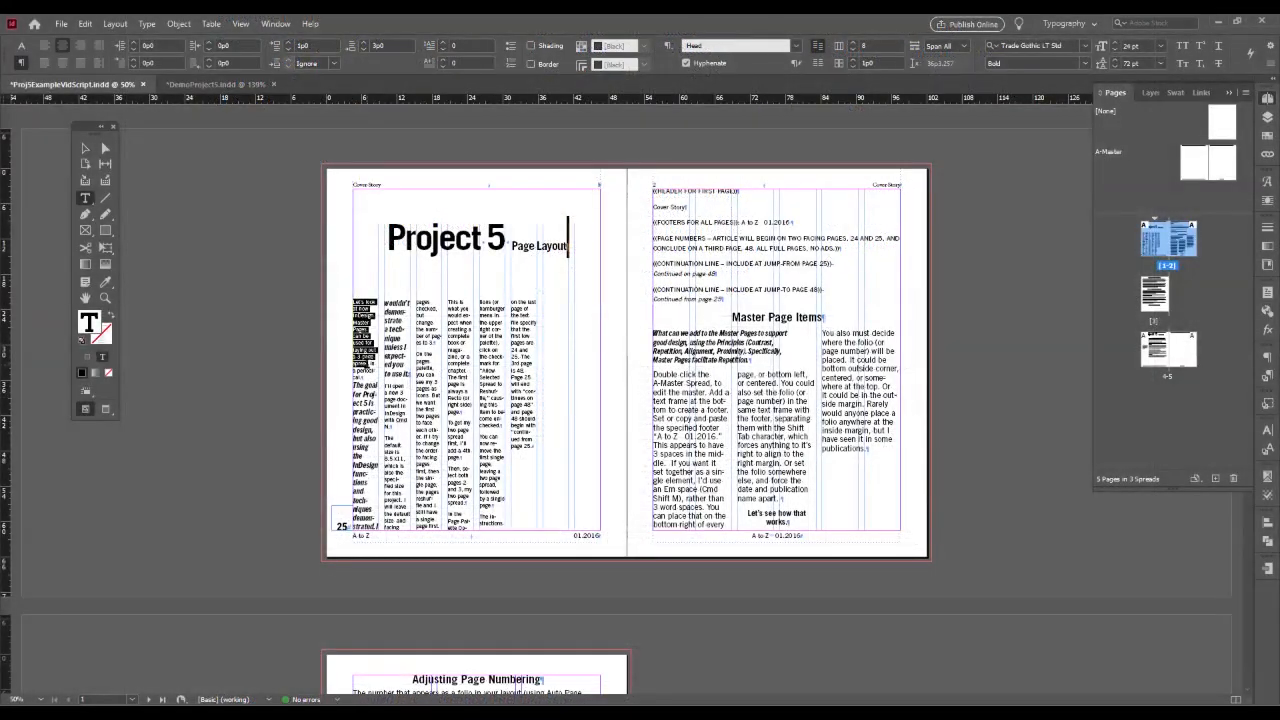
- Set the "Let's look at how InDesign" intro paragraph to Span 2 and all the text following it to Span 3
double_click(361, 330)
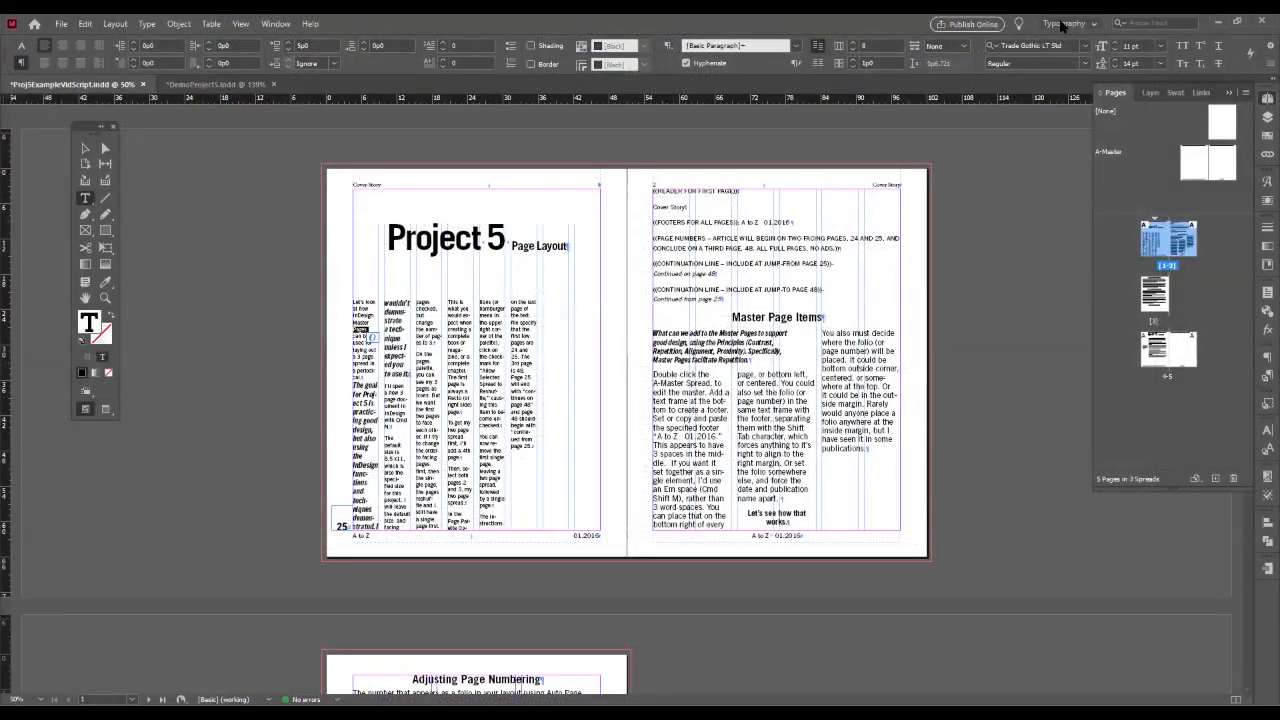
click(963, 47)
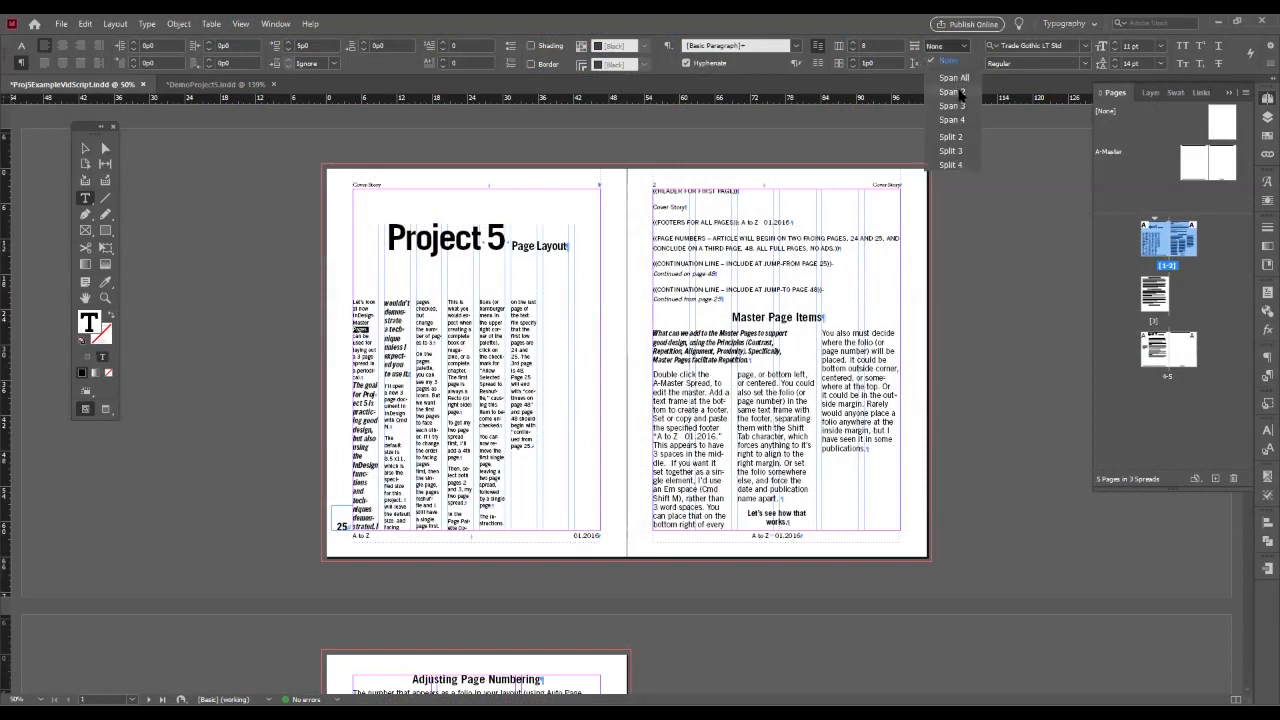
click(950, 92)
drag(357, 338, 526, 450)
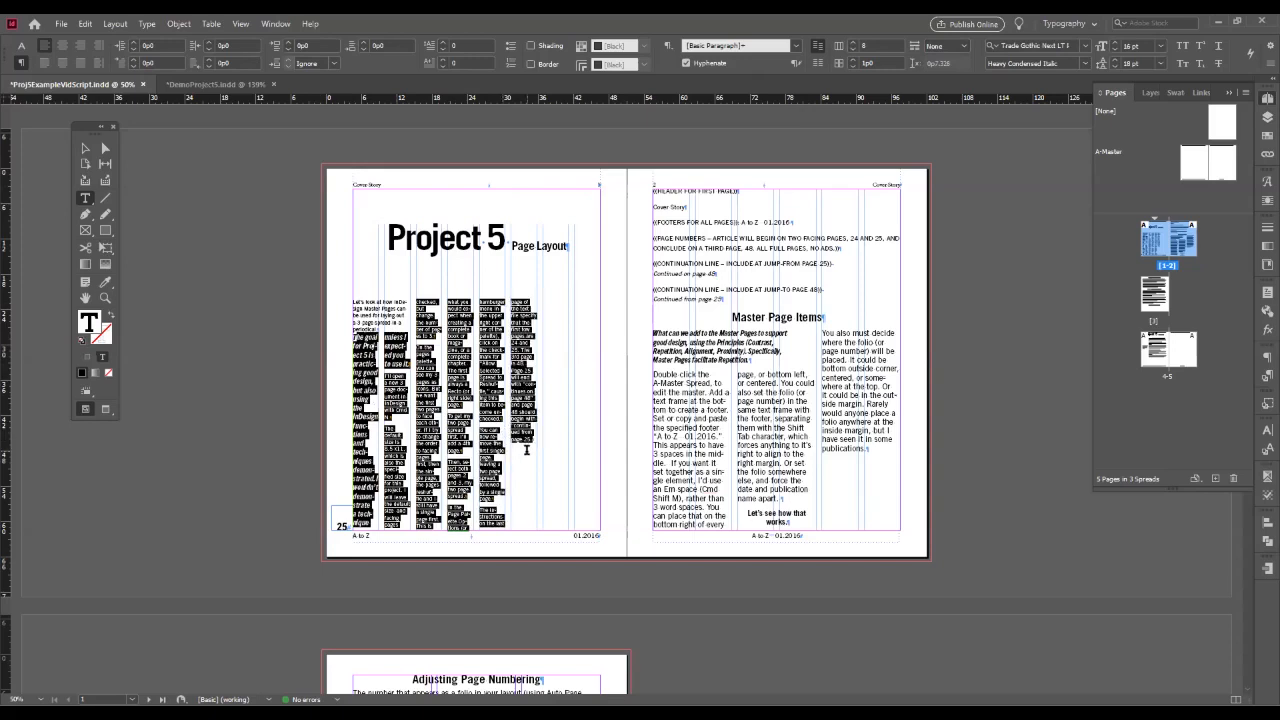
click(944, 47)
click(952, 106)
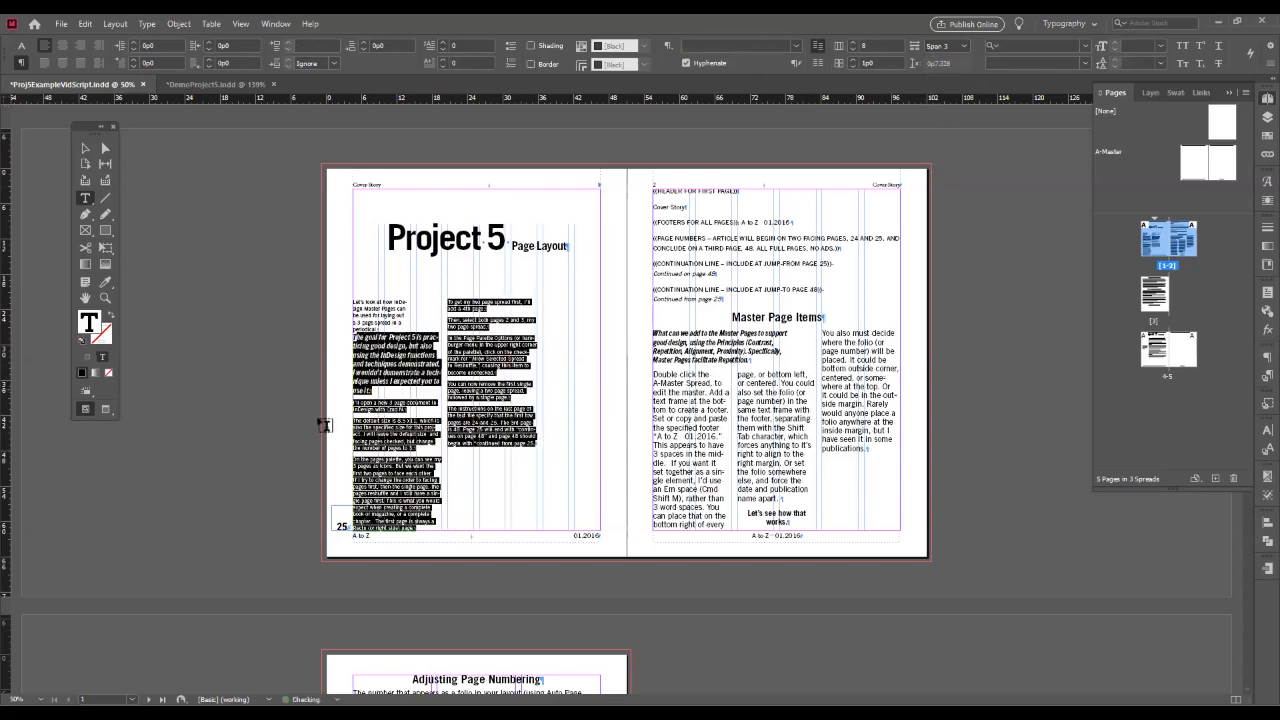
- Set the bold italic "The goal for Project 5" paragraph to start In Next Column through Keep Options
click(357, 338)
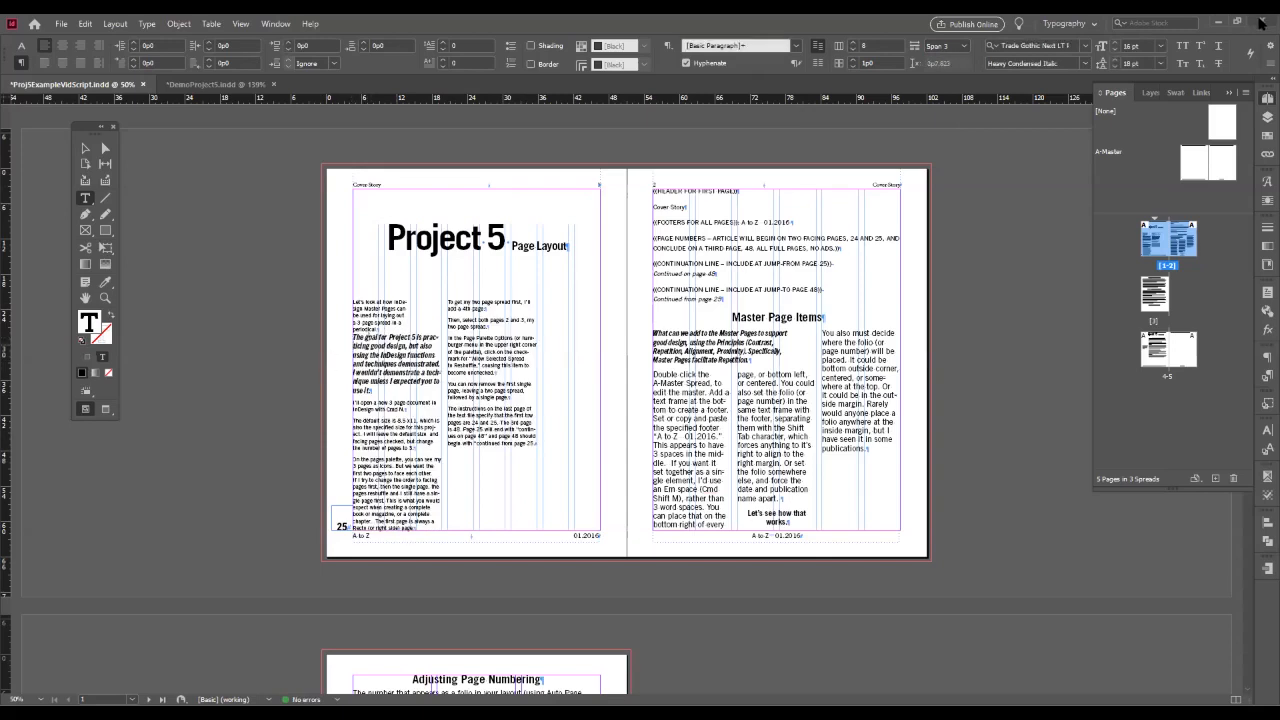
click(1261, 65)
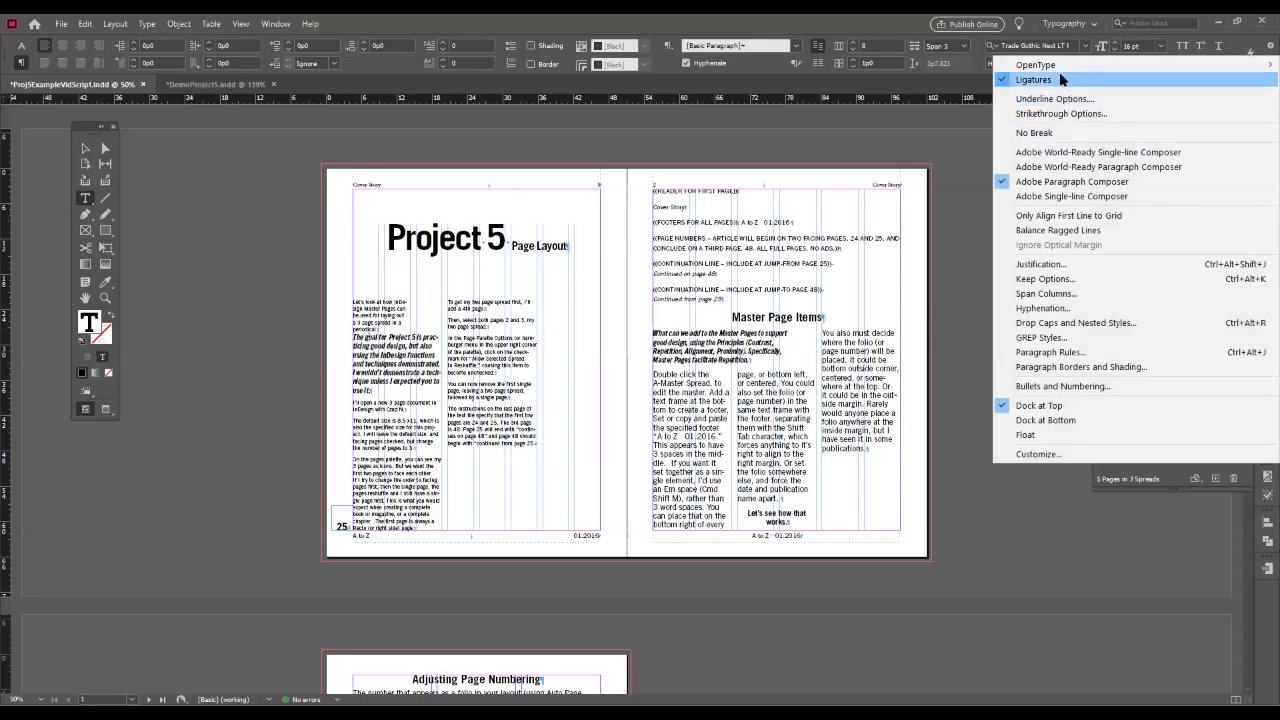
mouse_move(1042, 68)
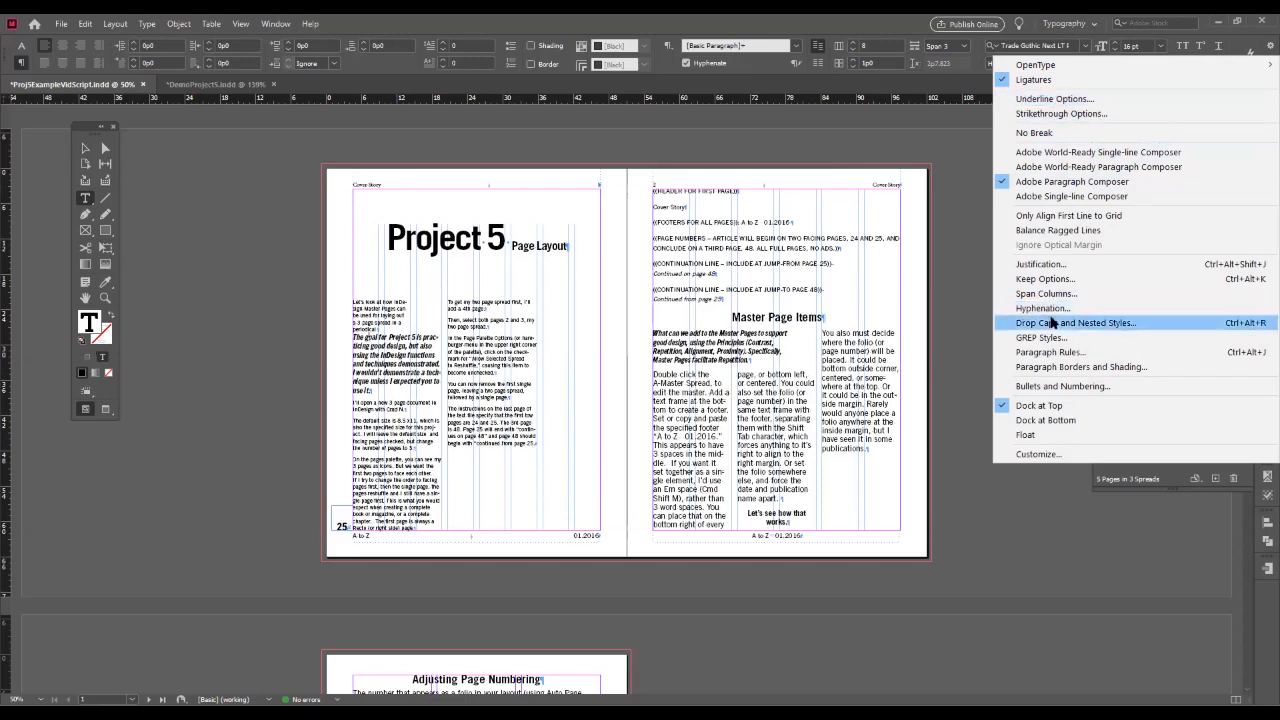
click(1053, 281)
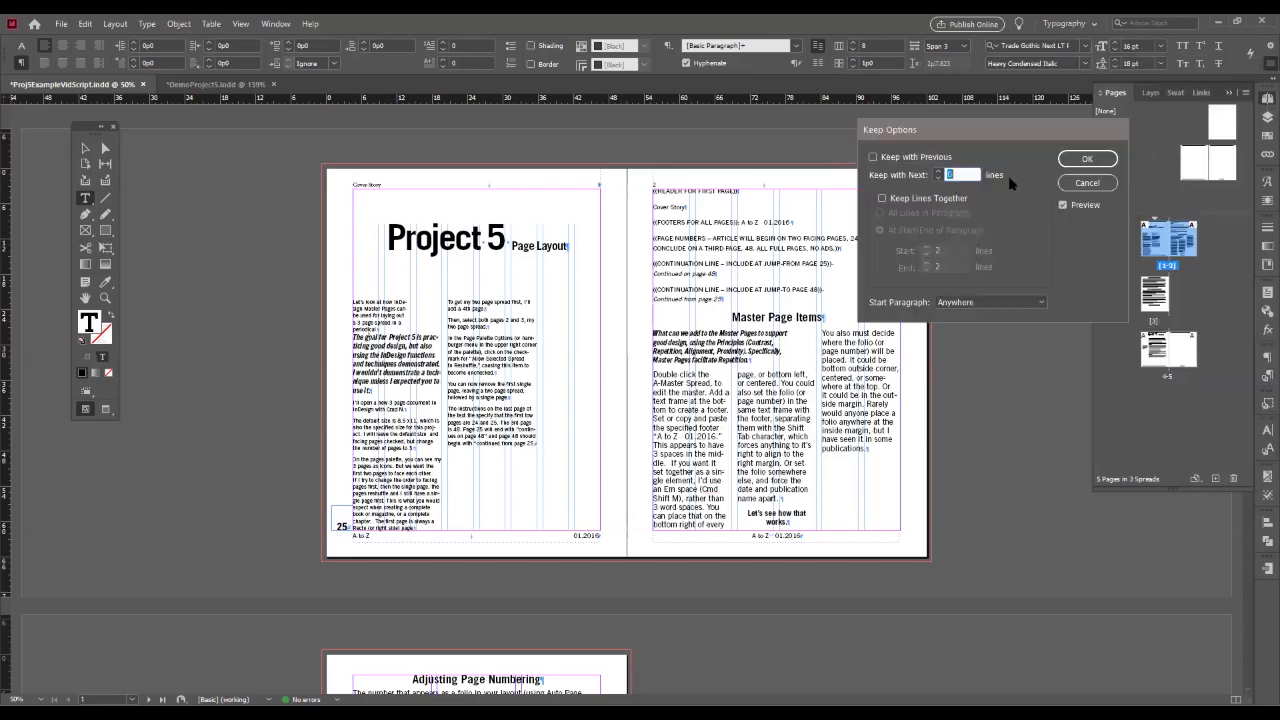
click(990, 306)
click(980, 330)
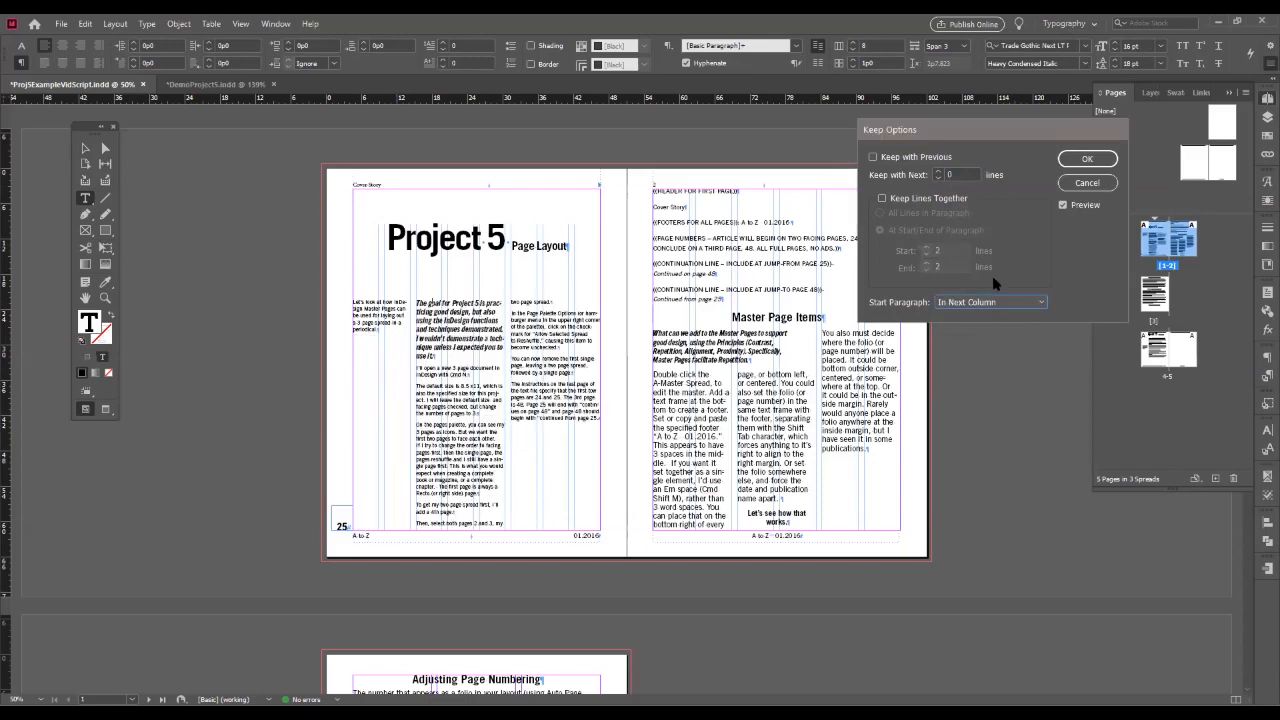
click(1087, 159)
- Set the bold italic goal paragraph to Span 4 and turn off its hyphenation
drag(434, 303, 482, 353)
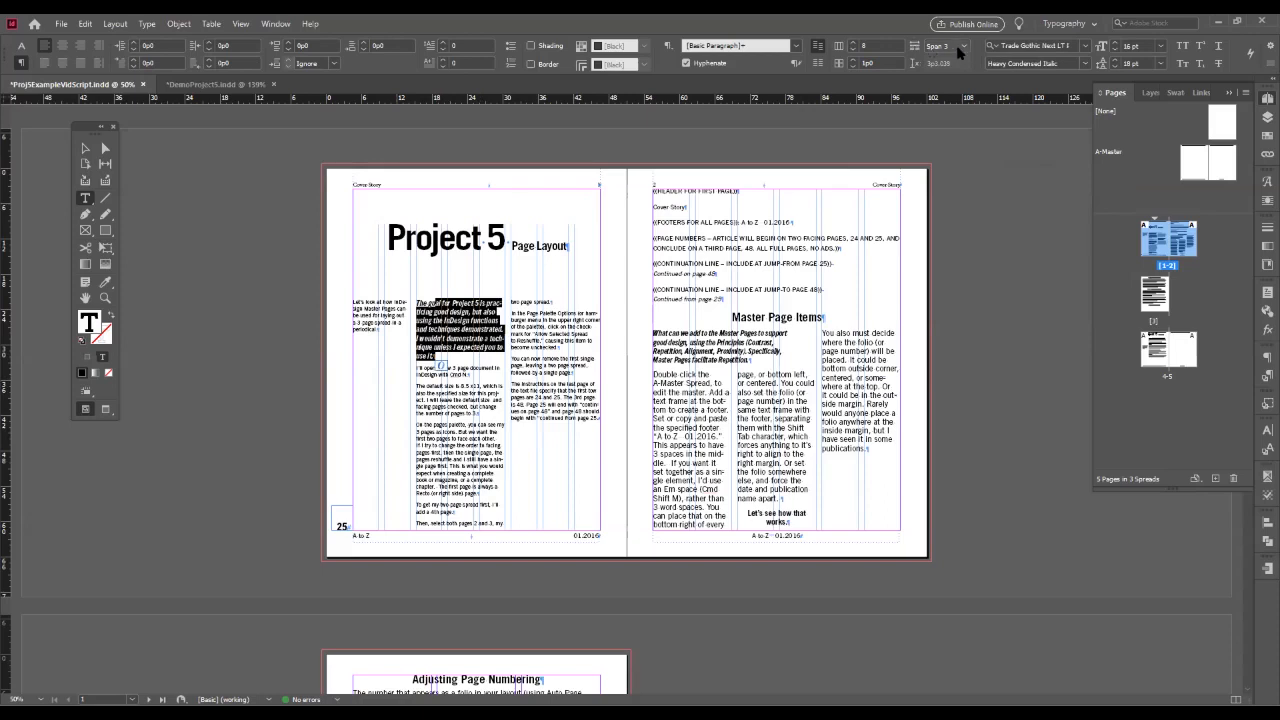
click(966, 46)
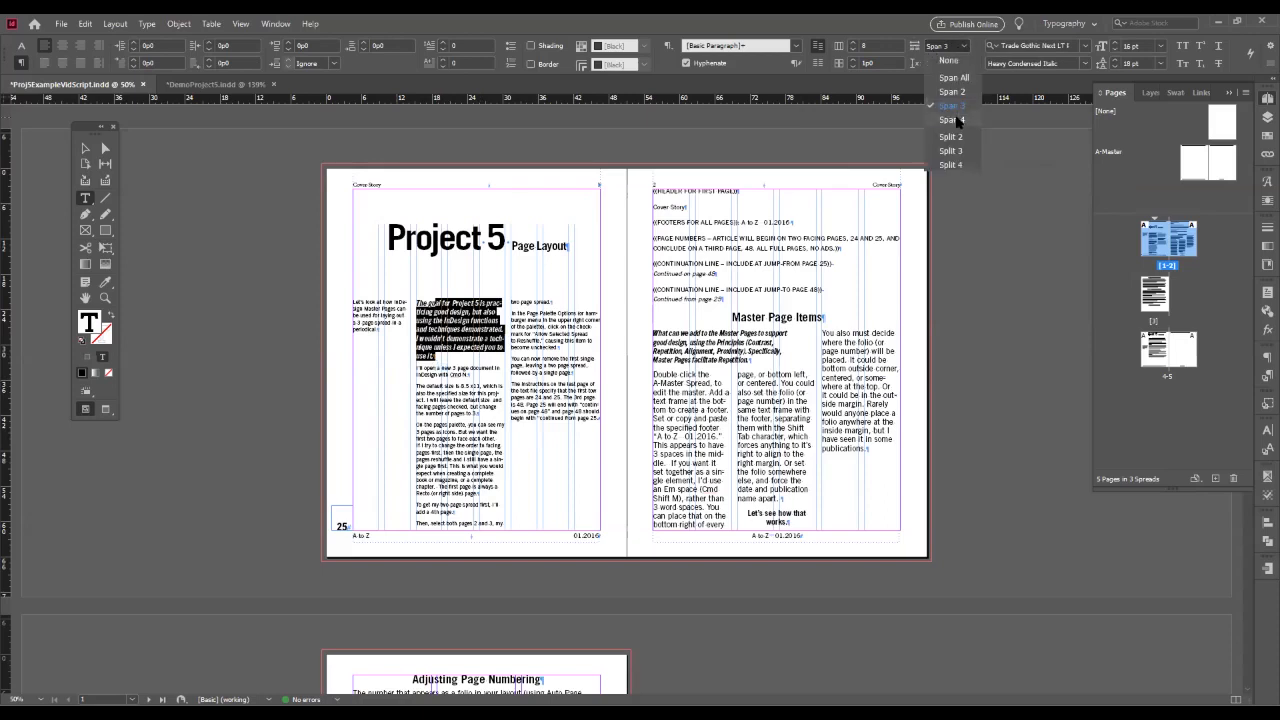
click(957, 120)
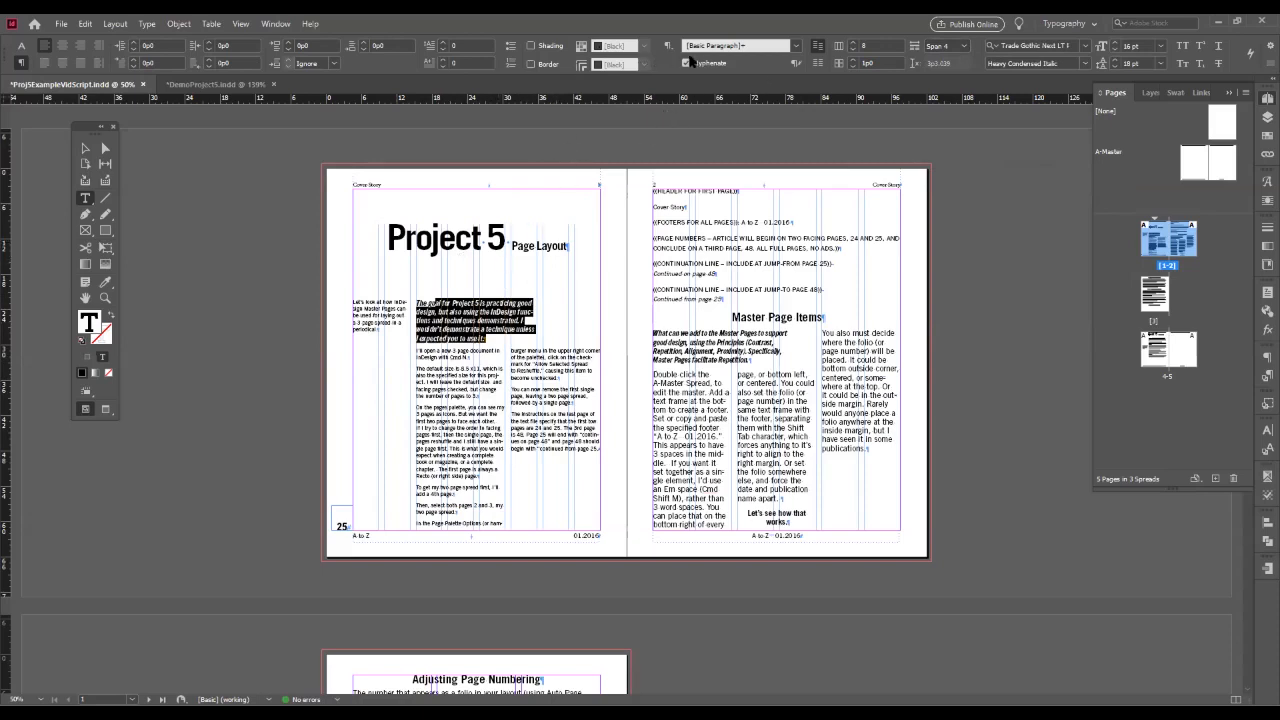
click(687, 63)
click(419, 430)
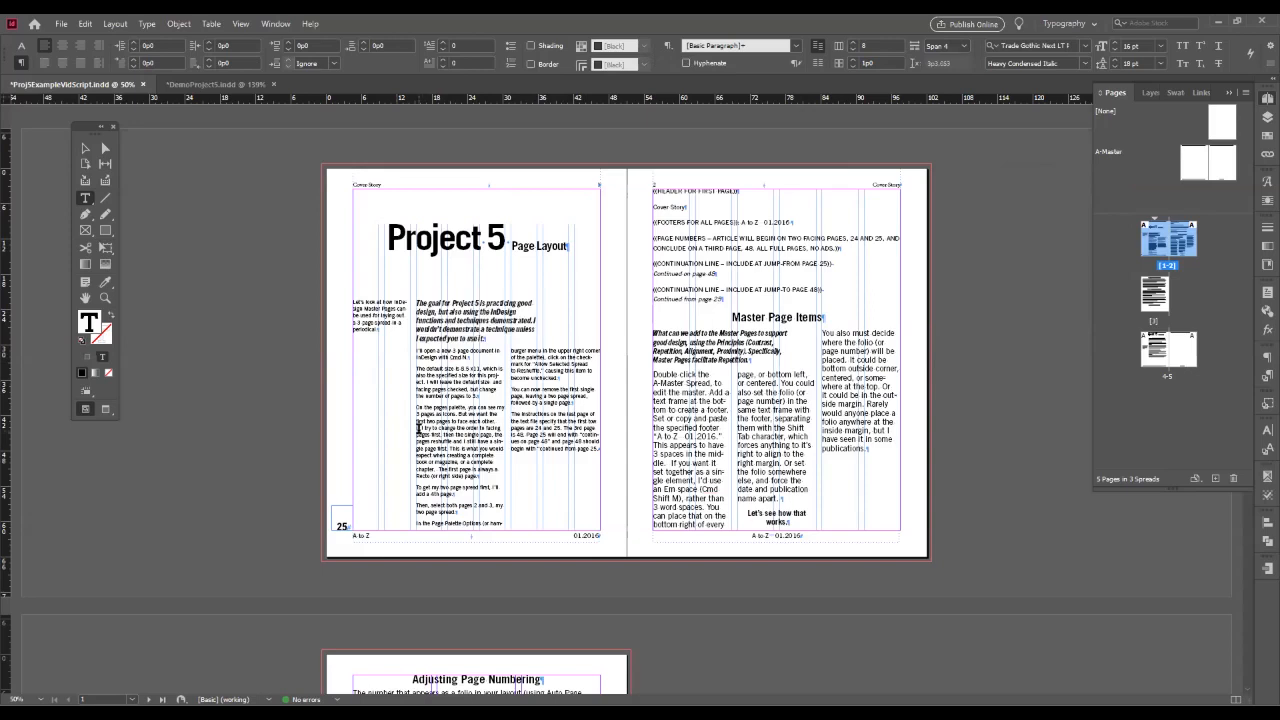
- Turn on Balance Ragged Lines for the bold italic goal paragraph and check that the option is enabled
drag(428, 301, 508, 336)
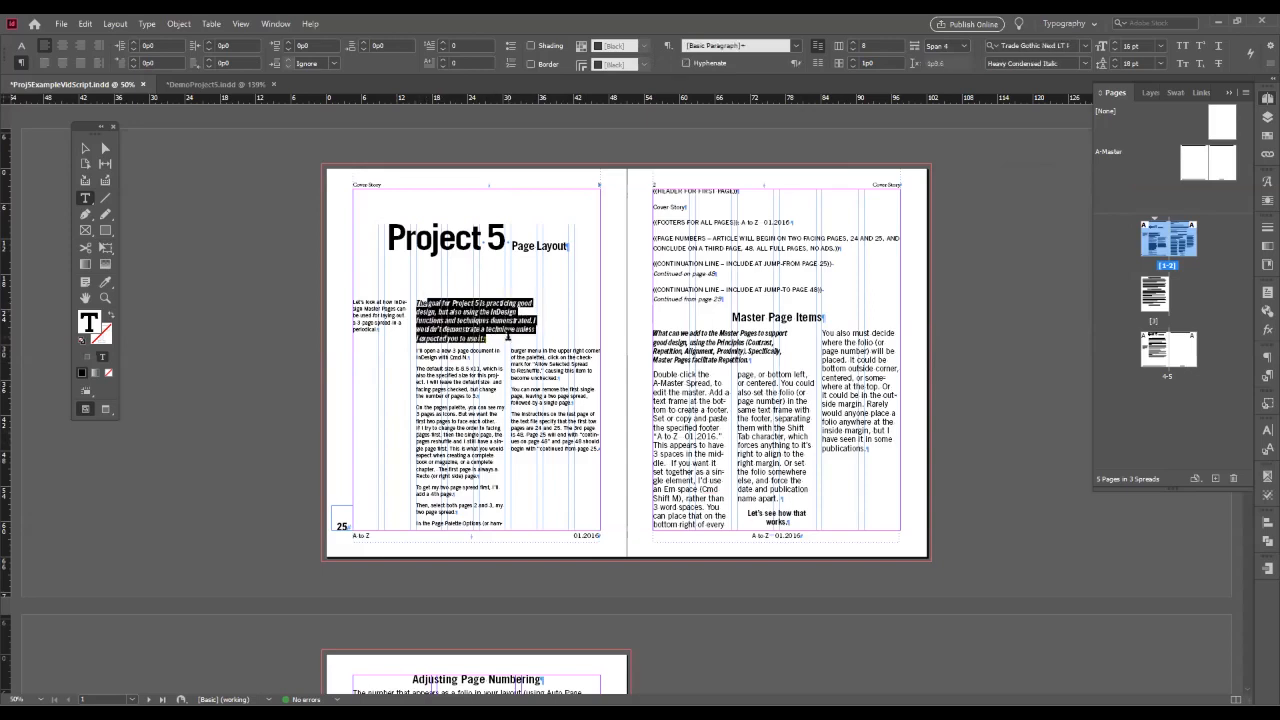
click(1266, 65)
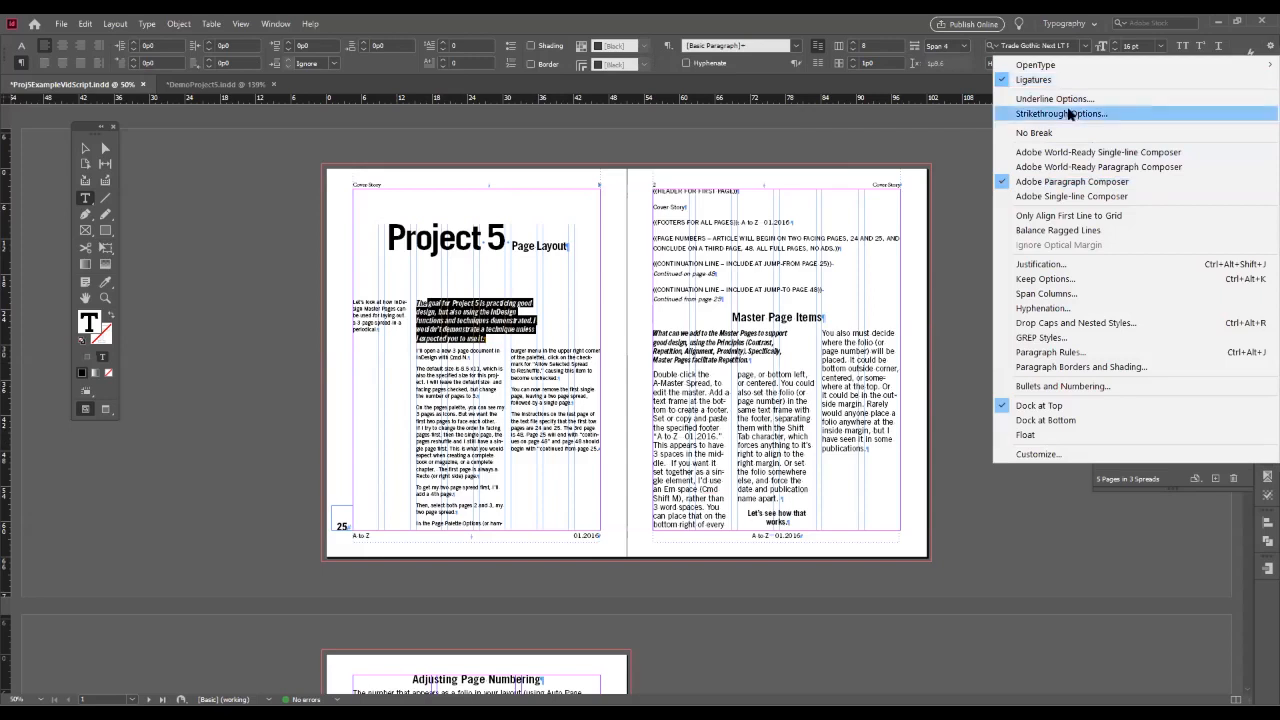
click(1024, 232)
click(1263, 66)
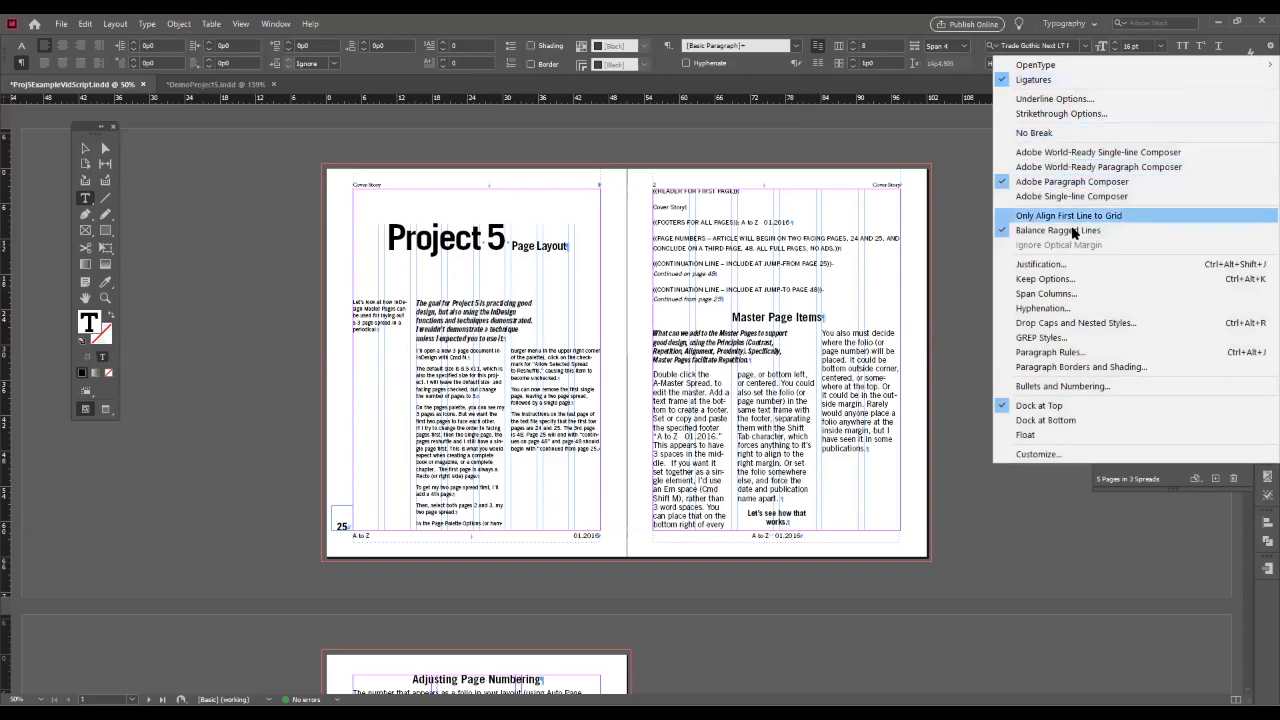
click(464, 315)
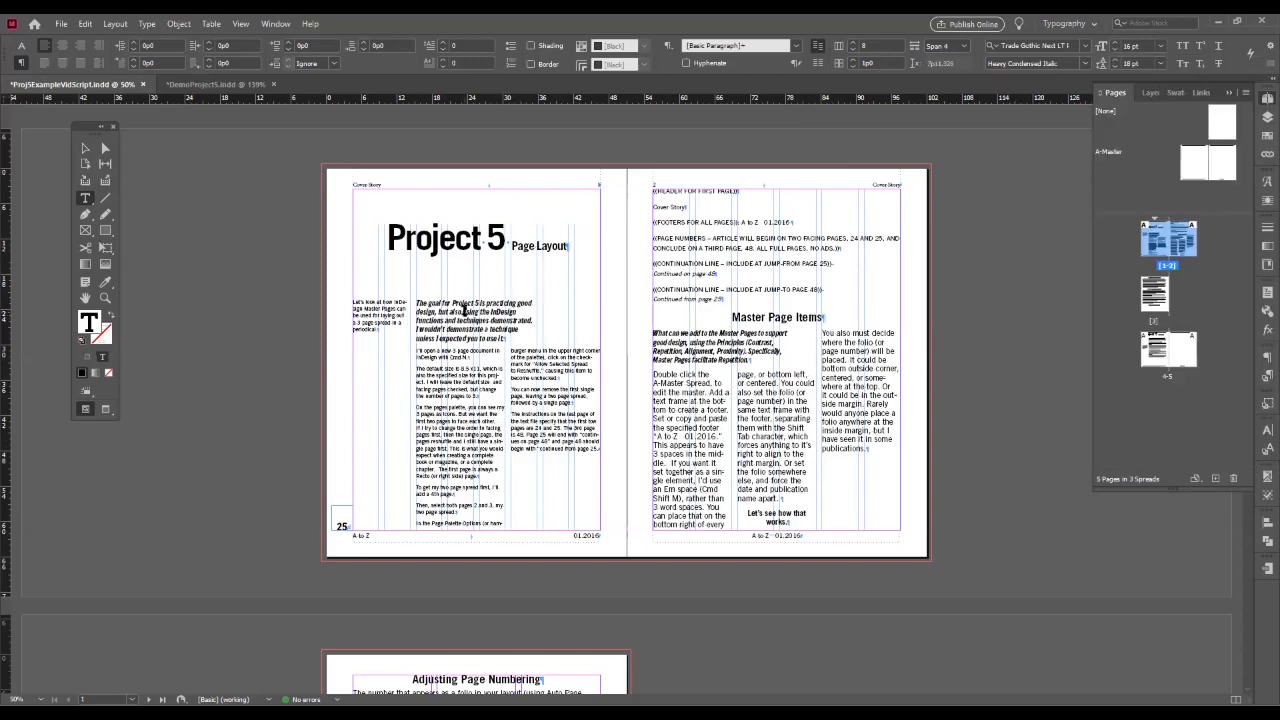
- Try a forced line break before "good" in the first line of the goal paragraph
click(105, 298)
drag(286, 281, 668, 378)
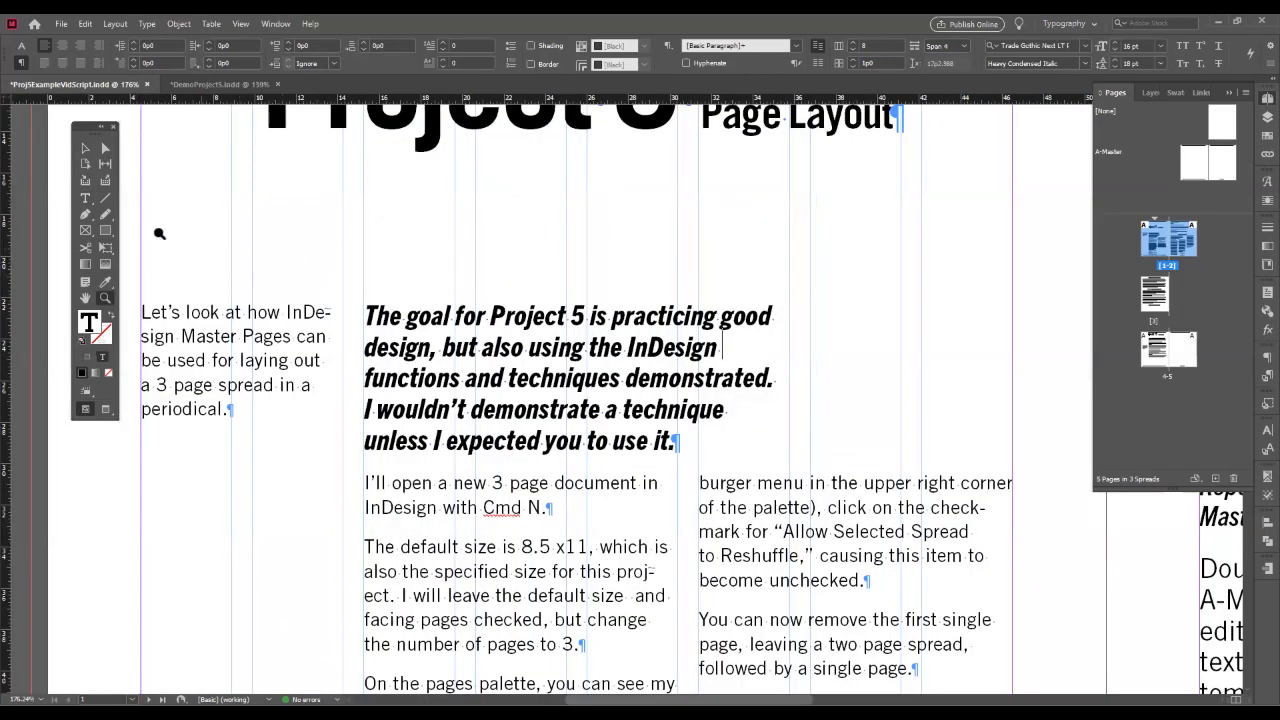
click(85, 198)
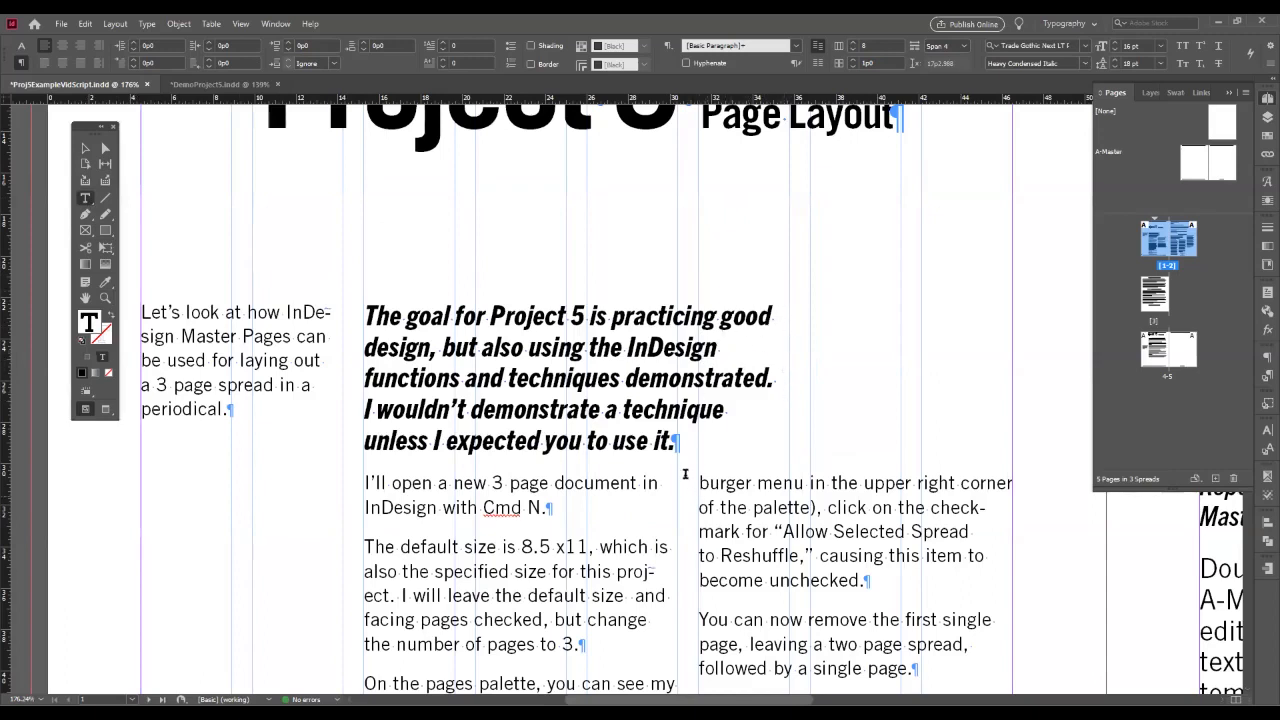
click(775, 317)
click(720, 316)
key(shift+Return)
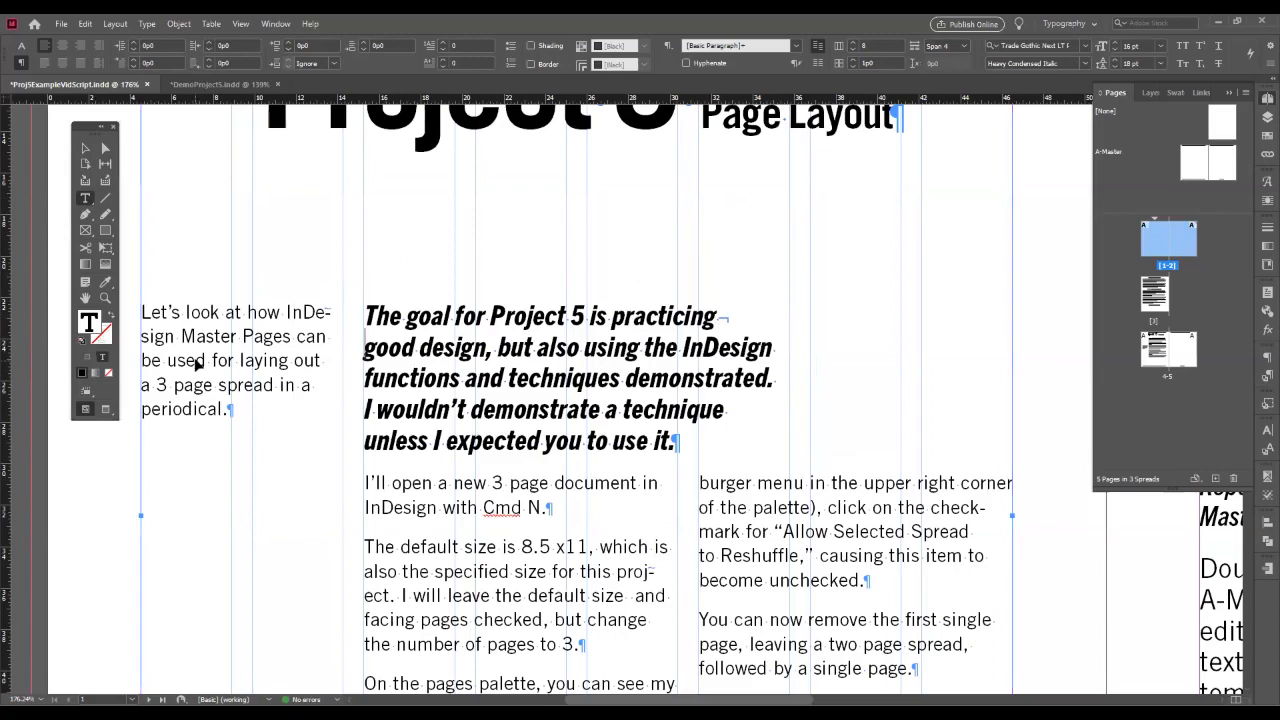
key(BackSpace)
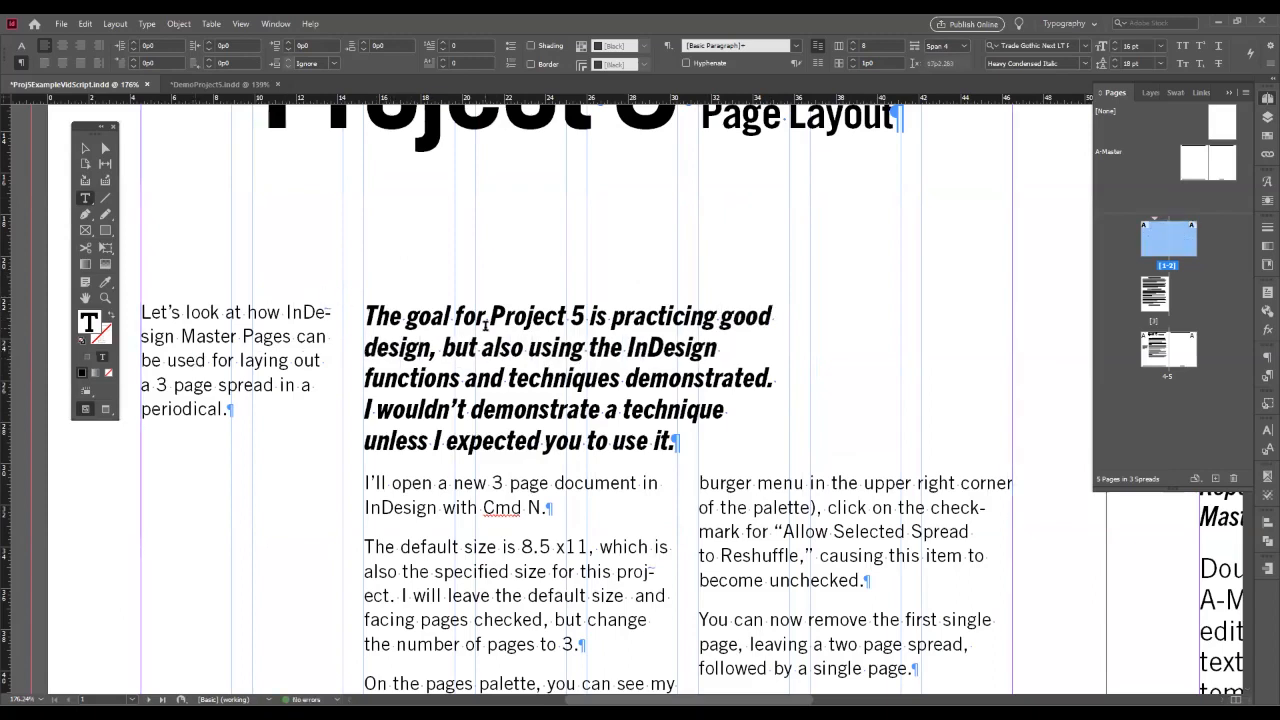
- Replace the breaking space between "good" and "design" in the goal paragraph so both words stay on one line
key(Right)
key(Right)
key(Right)
key(Right)
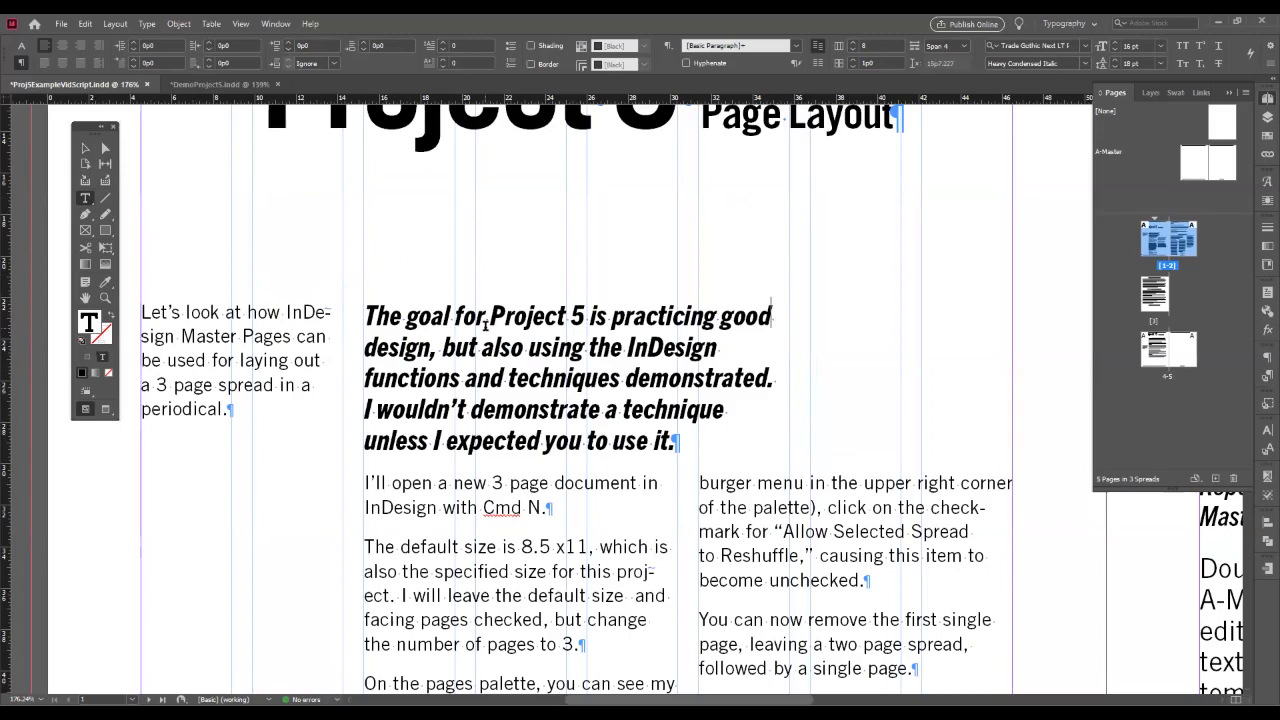
key(Delete)
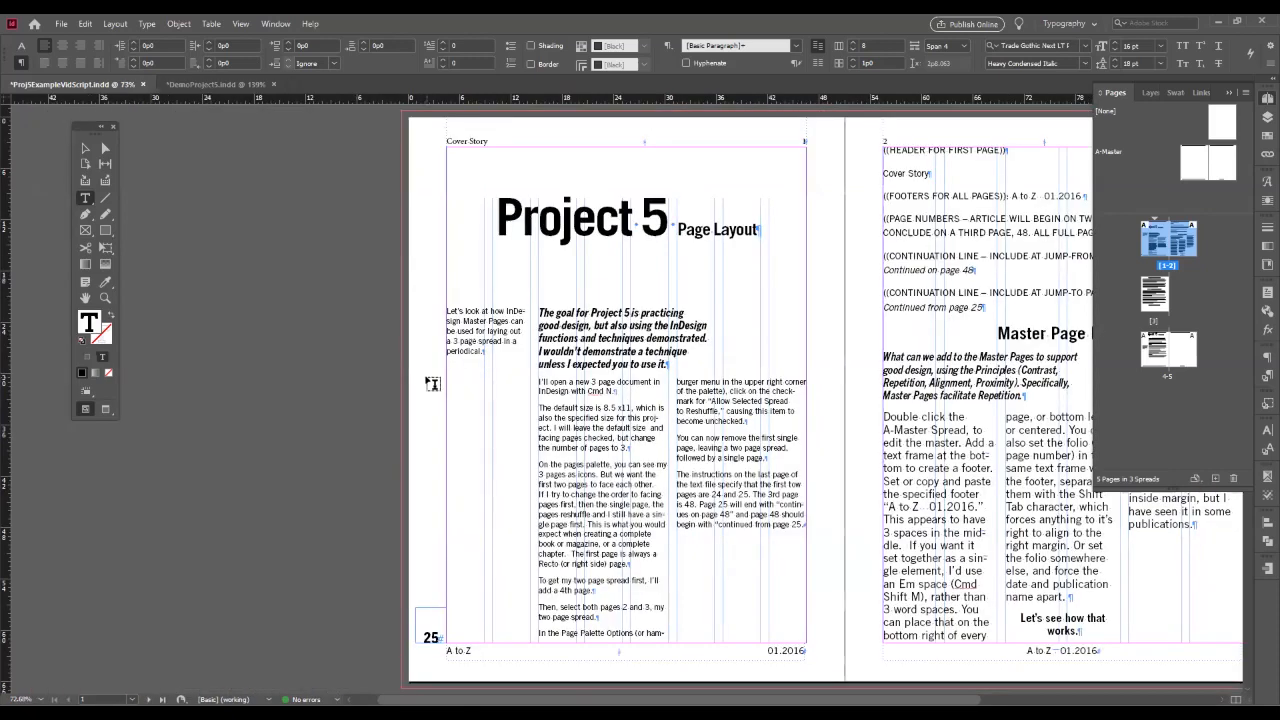
- Justify all body text below the goal paragraph with the last line aligned left
key(ctrl+0)
drag(534, 383, 749, 590)
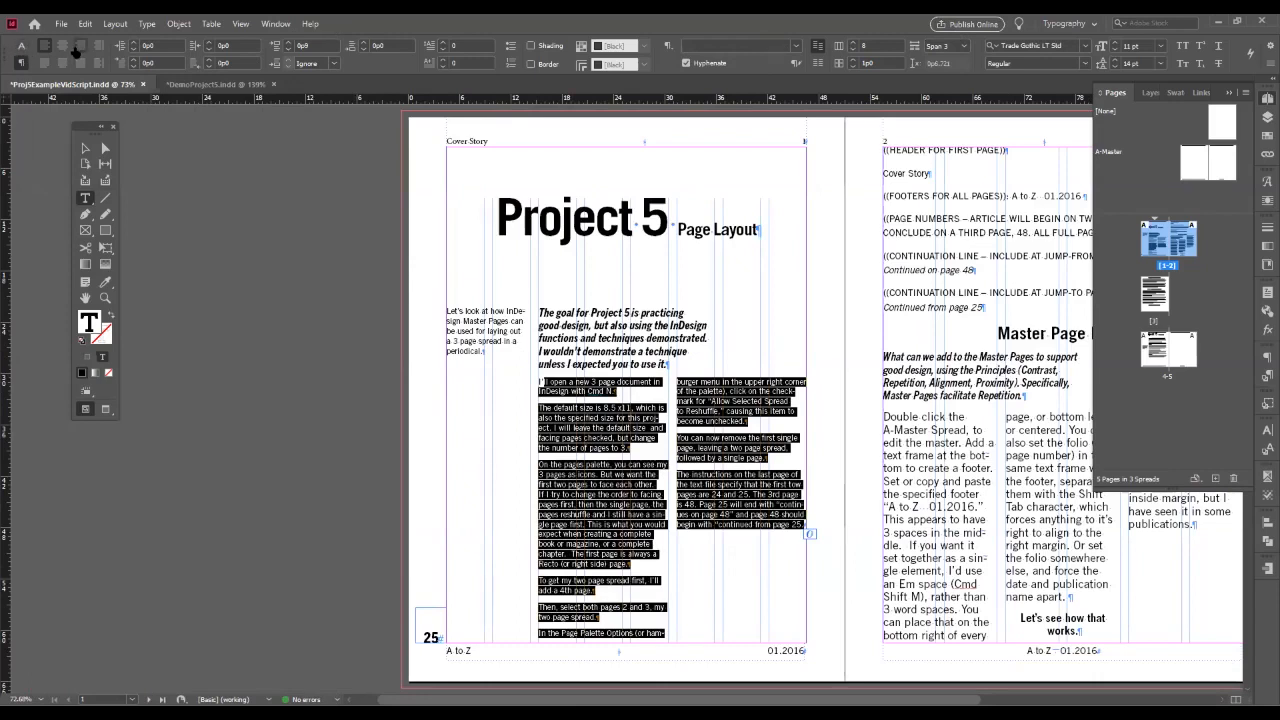
click(44, 63)
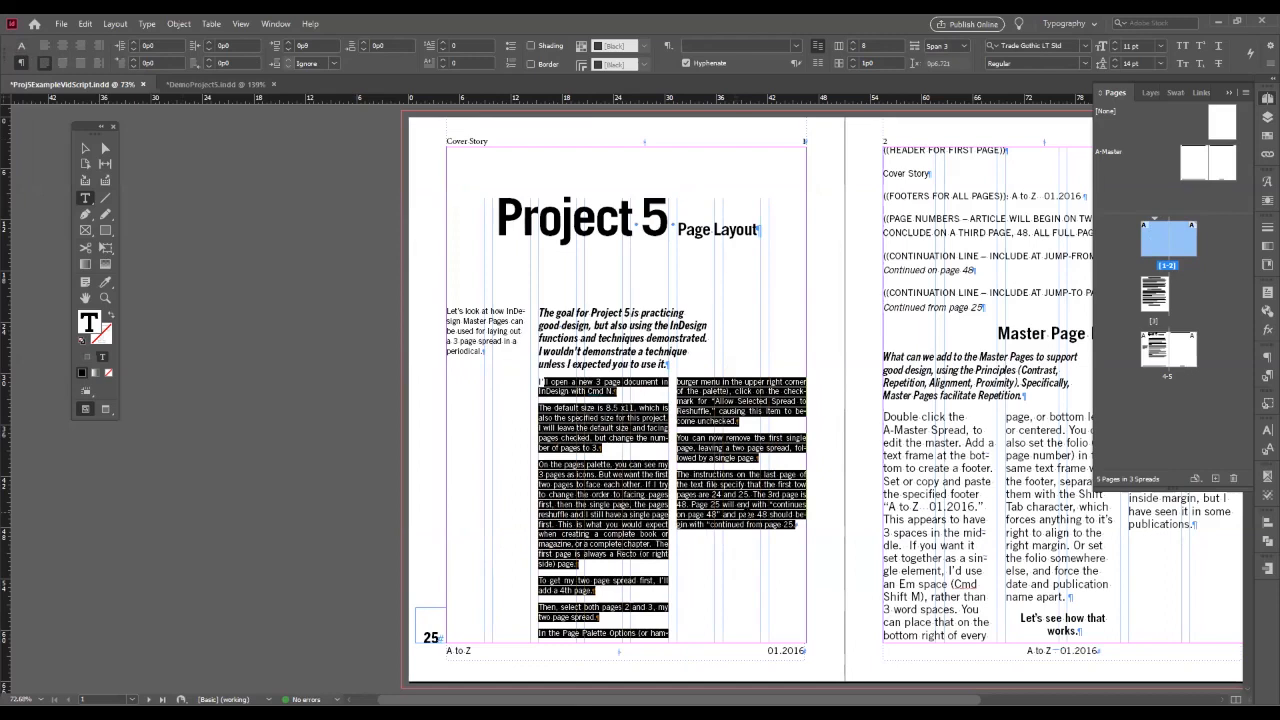
click(610, 554)
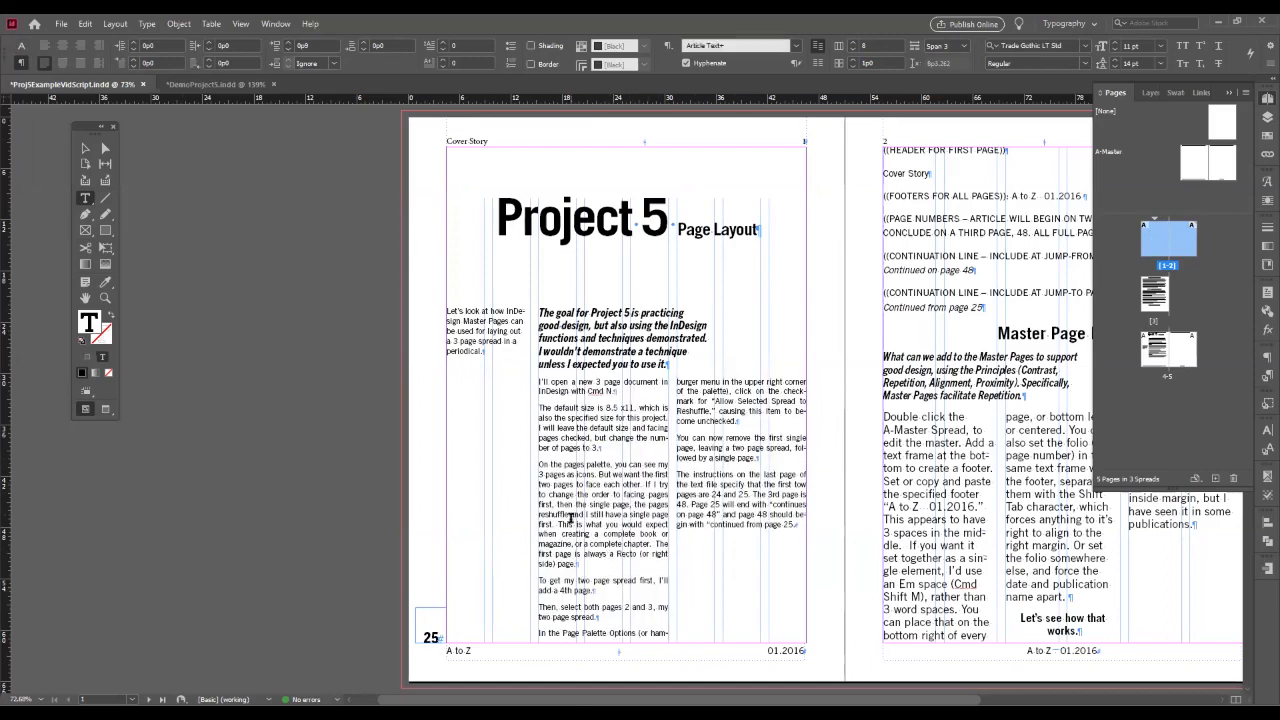
- For the body paragraphs through "On the pages palette", set justification word spacing to 90% minimum and 110% maximum
drag(561, 438, 646, 566)
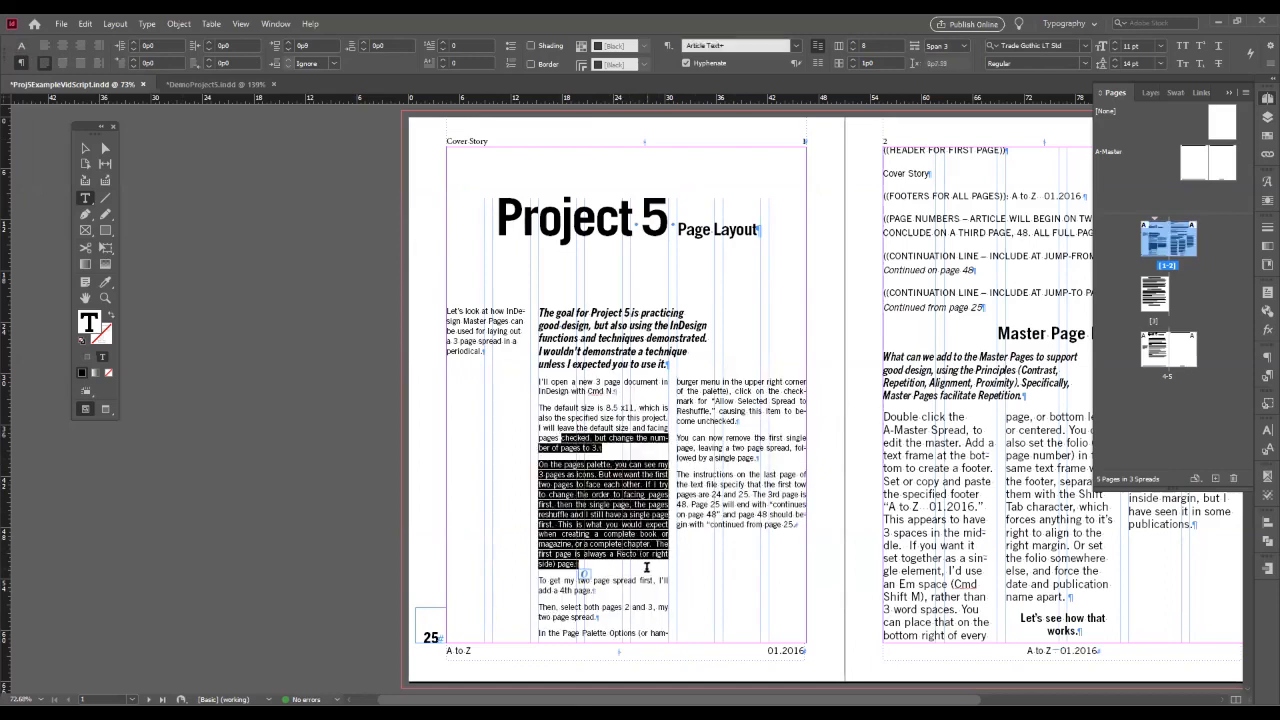
key(ctrl+alt+shift+j)
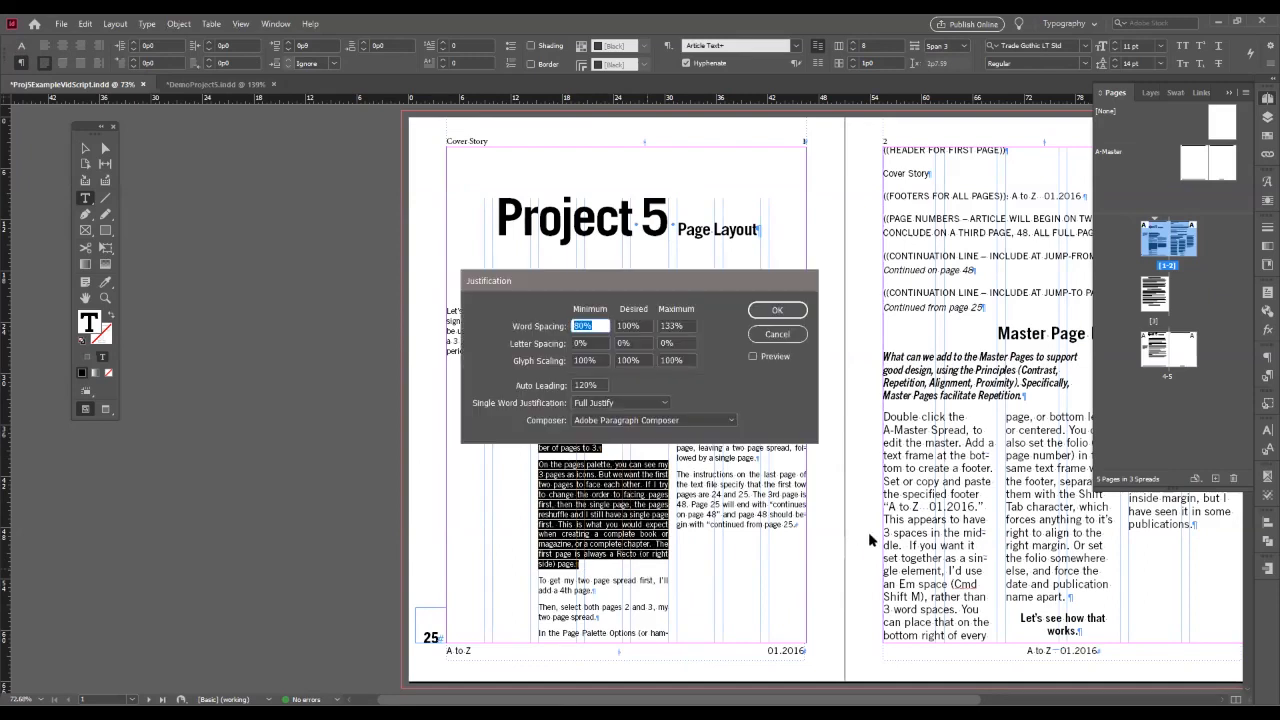
text(80)
key(Tab)
key(Tab)
text(110)
- Set the justification letter spacing to -2% minimum and 1% maximum
key(Tab)
text(-2)
key(Tab)
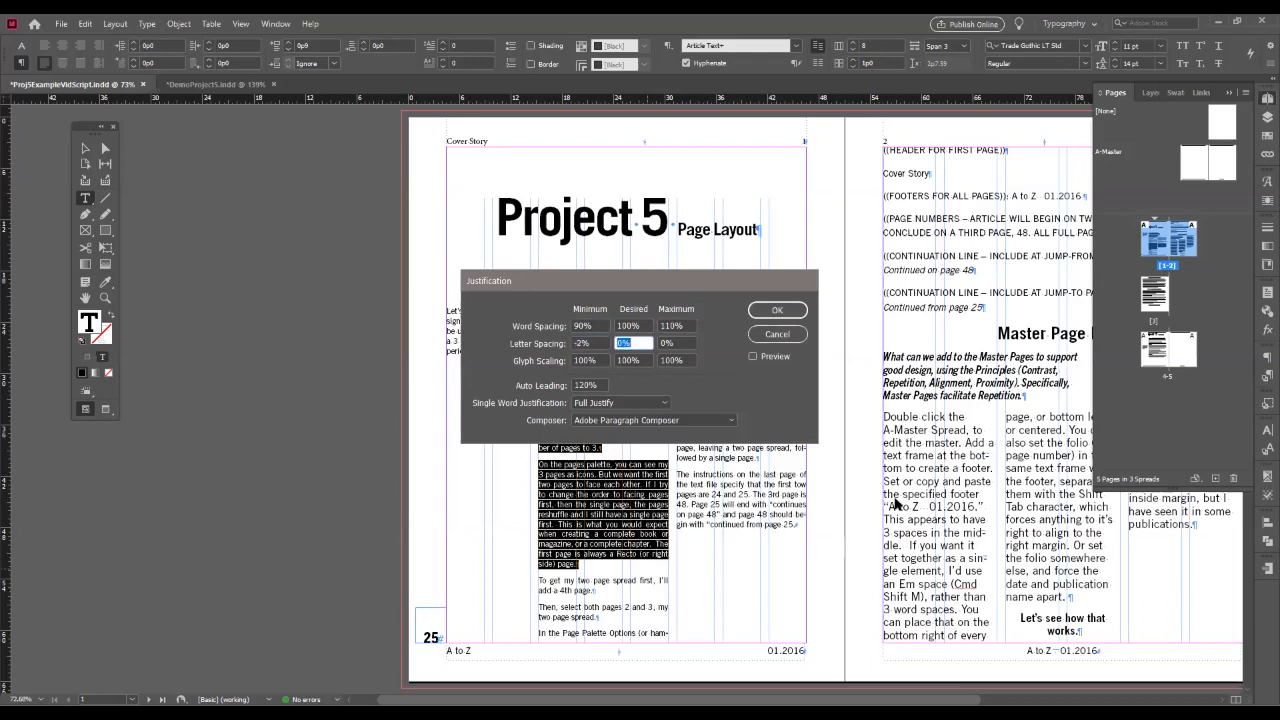
key(Tab)
text(1)
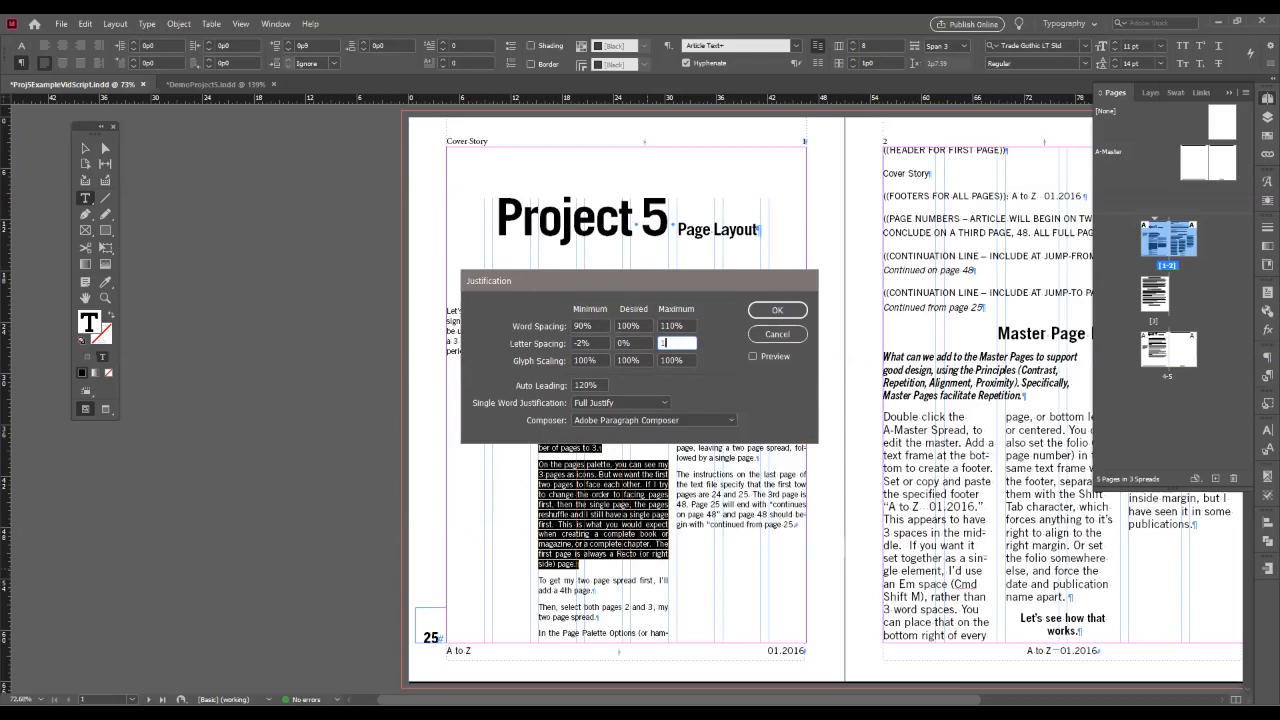
- Set the justification glyph scaling to 98% minimum and 101% maximum, and preview the settings on the selected text
key(Tab)
text(98)
key(Tab)
key(Tab)
text(1)
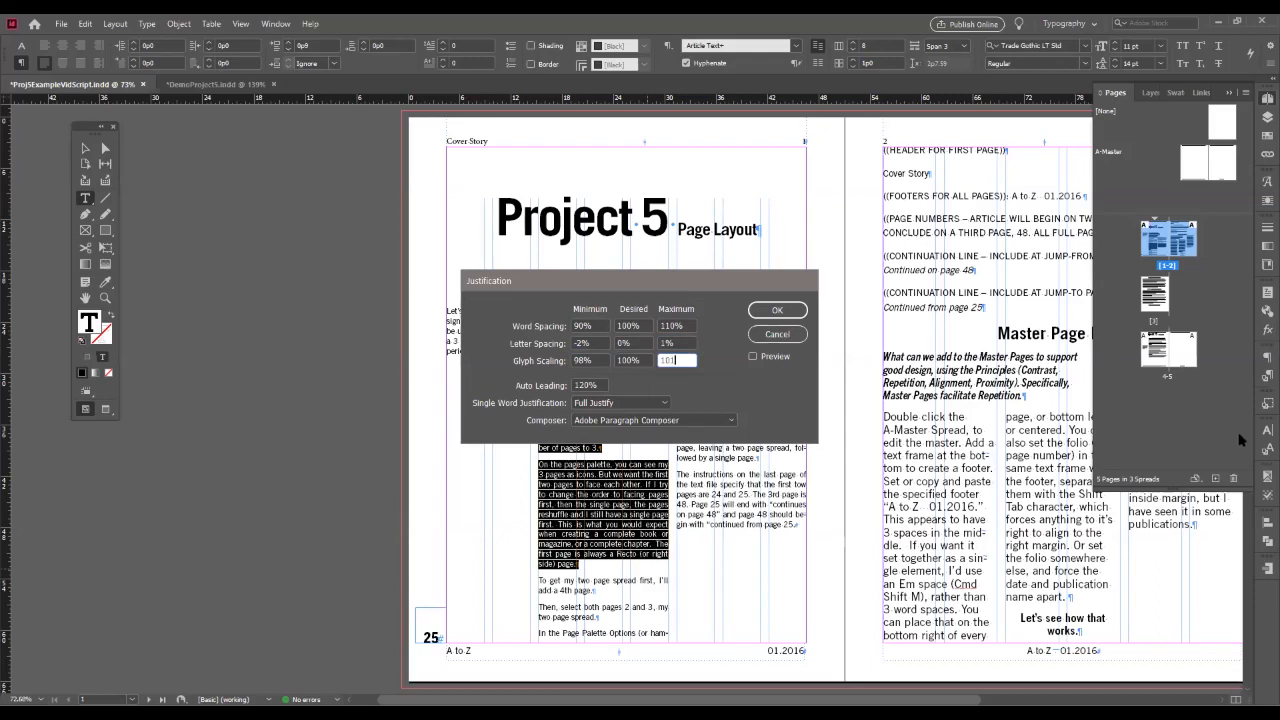
click(753, 356)
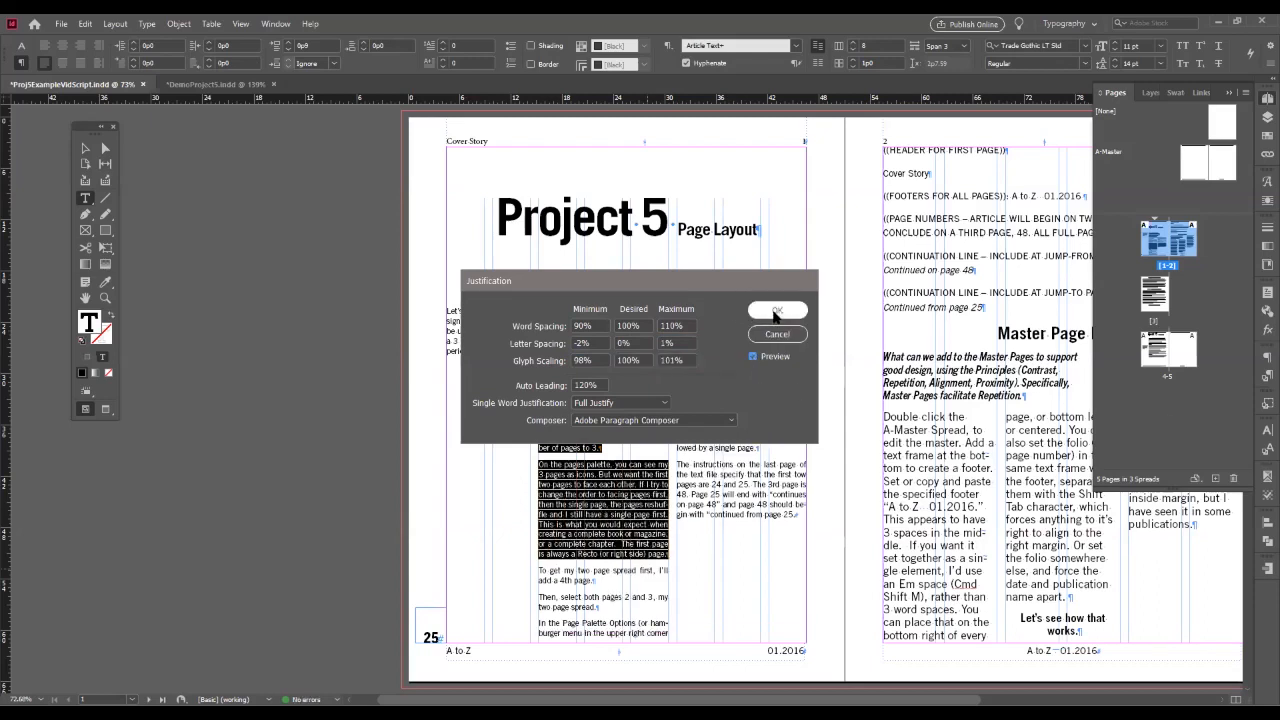
- Apply the justification settings to the selected body paragraphs and deselect the text
click(776, 312)
click(616, 543)
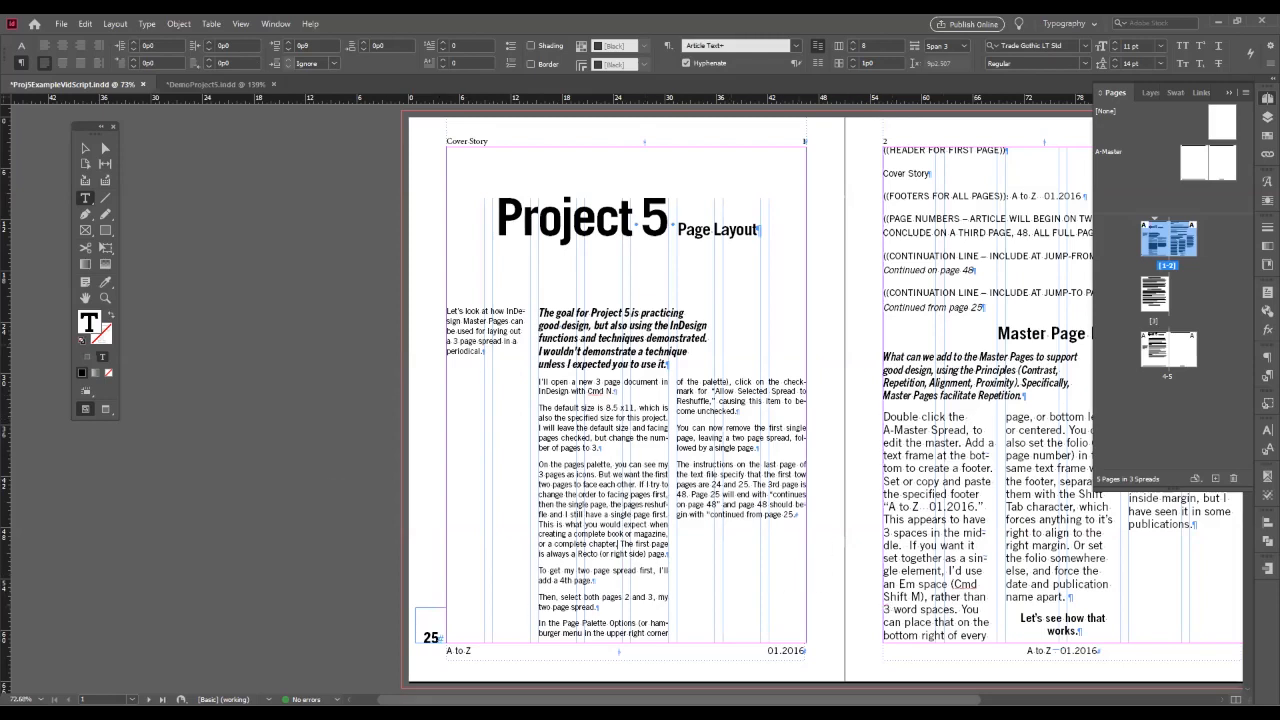
scroll(640, 400, right, 3)
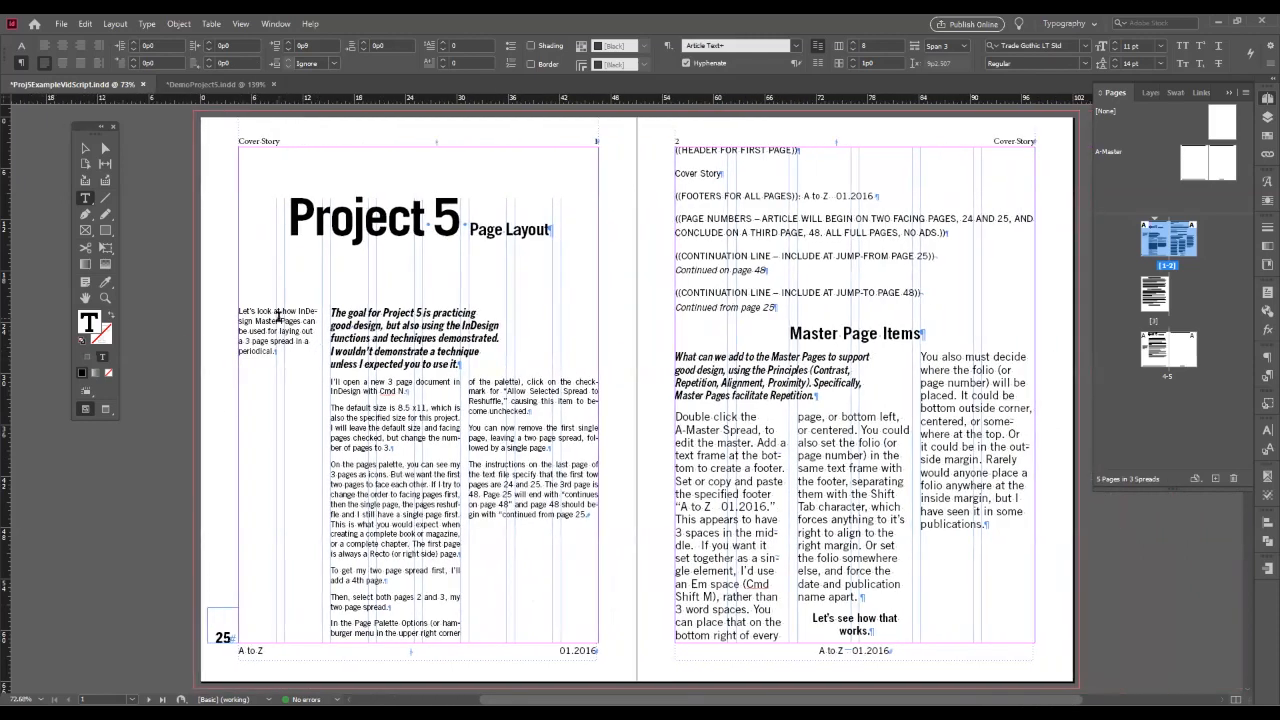
- Place the insertion point in the "Project 5 Page Layout" headline and show the paragraph styles in a floating list over the spread
click(379, 332)
drag(272, 198, 590, 592)
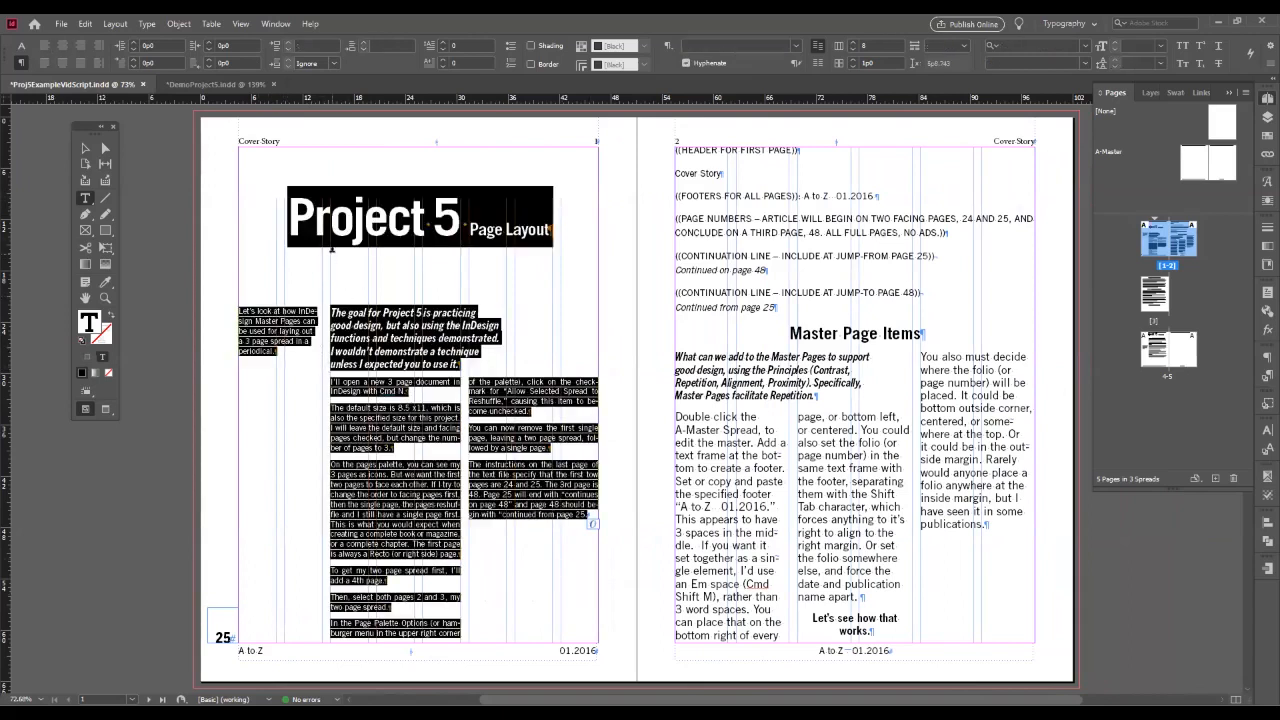
click(550, 218)
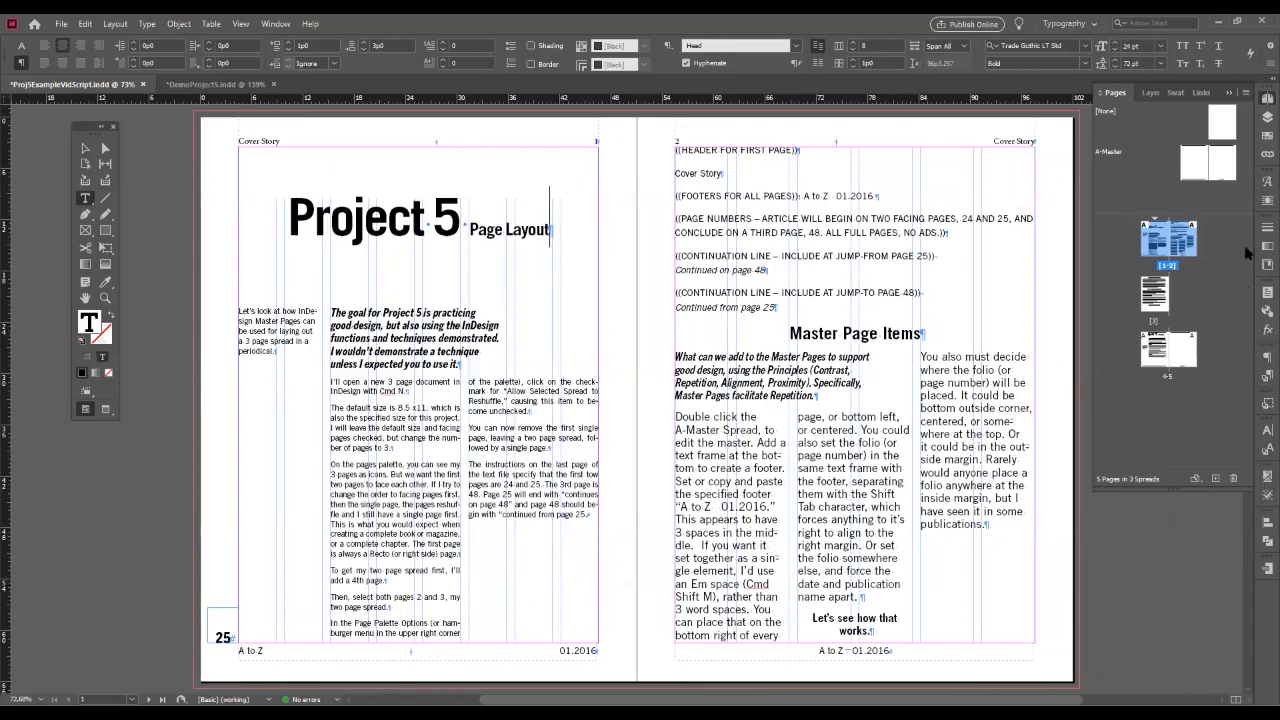
click(1230, 93)
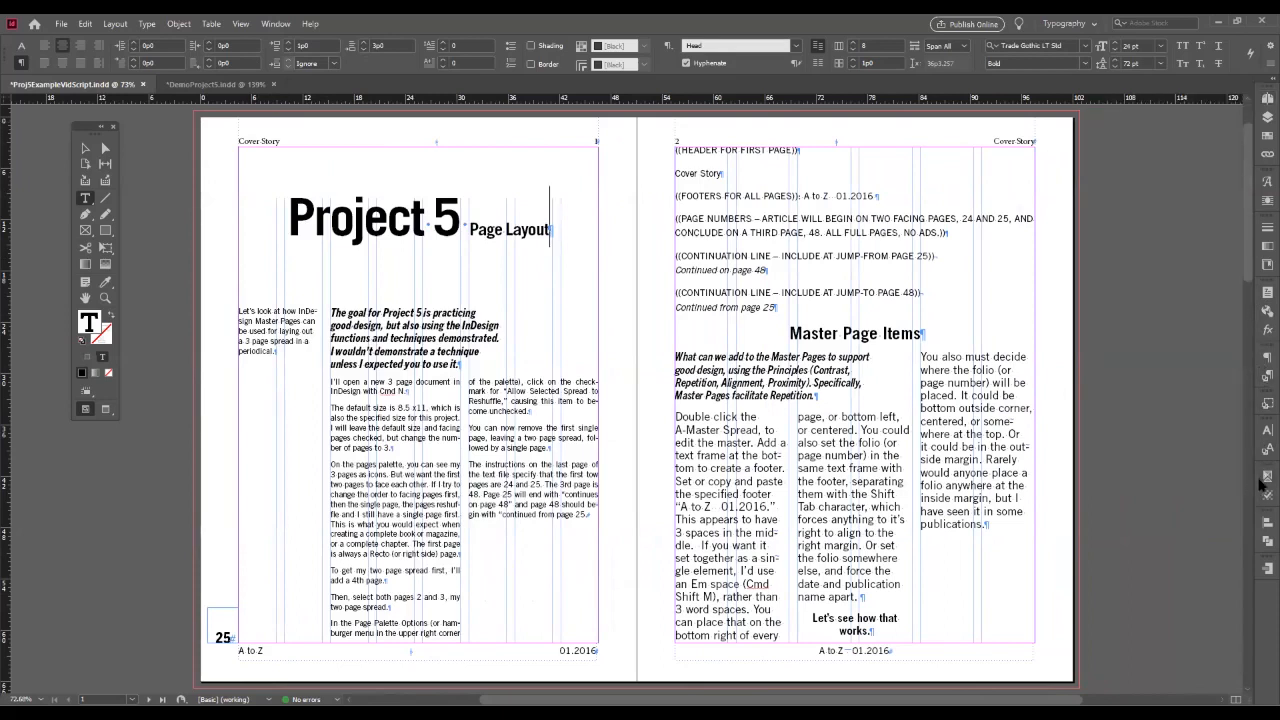
click(1264, 375)
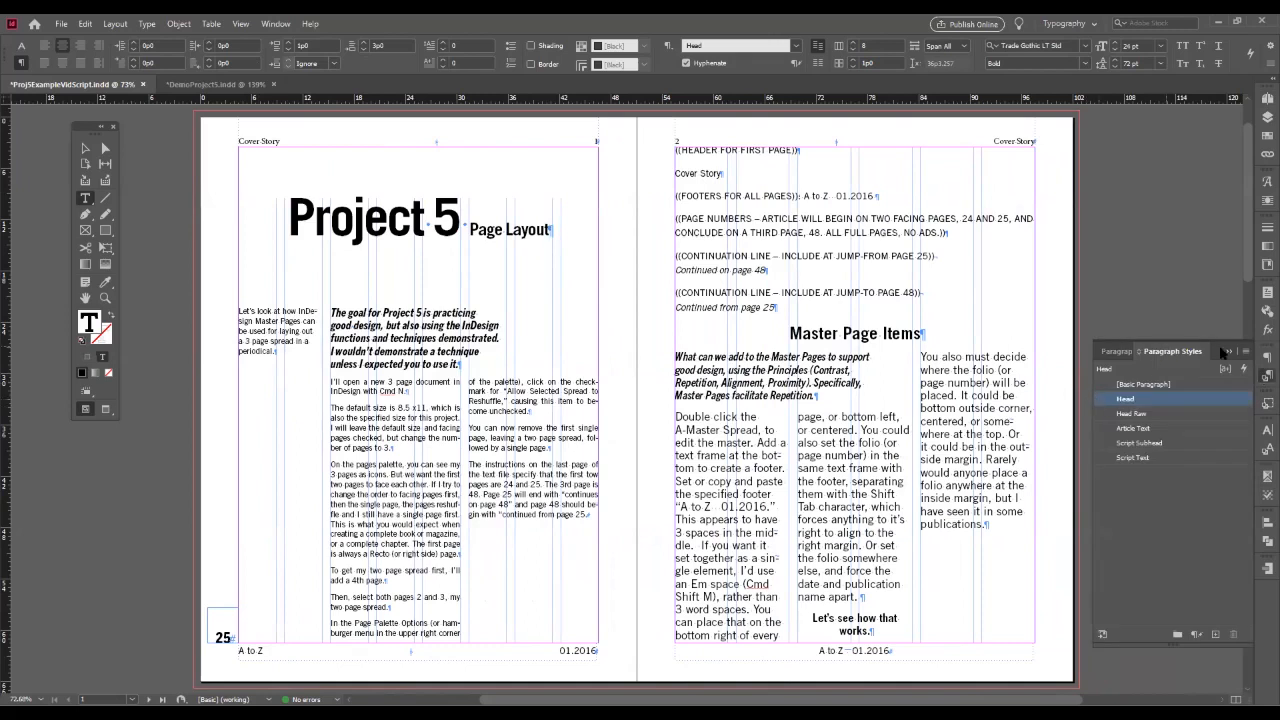
drag(1218, 347, 754, 178)
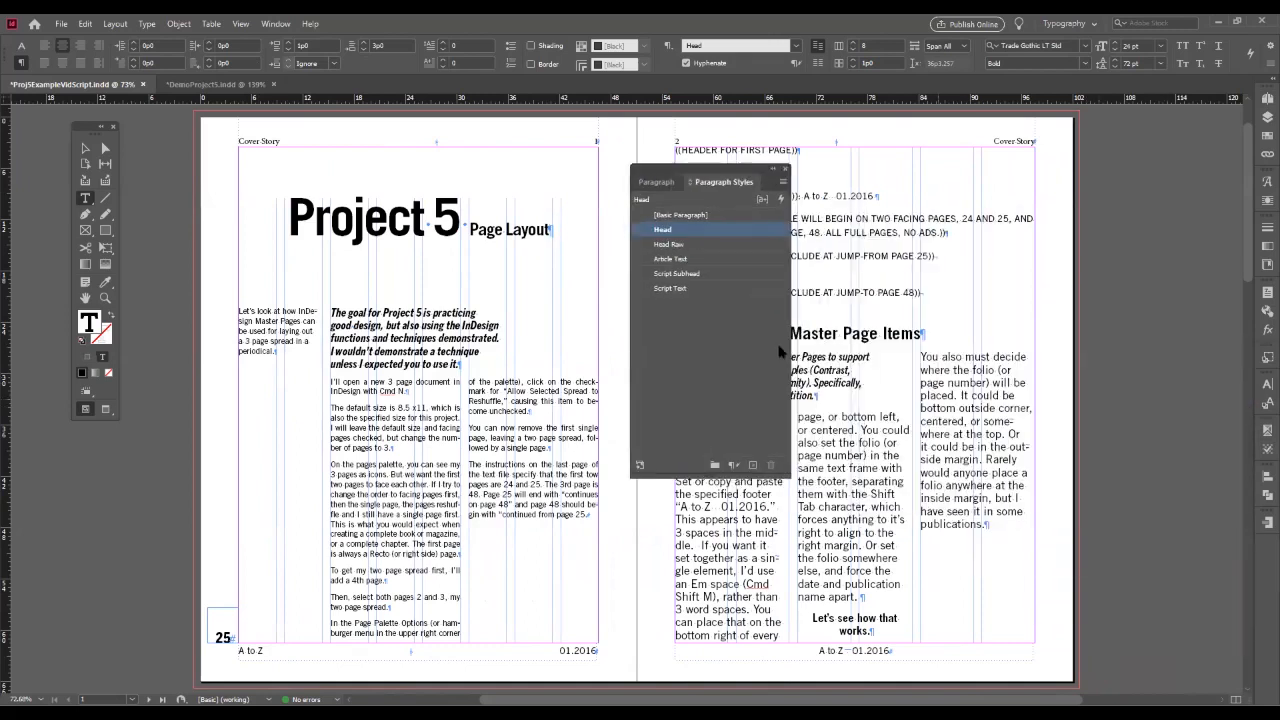
- Select the whole "Project 5 Page Layout" headline and apply the Head Raw paragraph style to it
drag(408, 222, 326, 220)
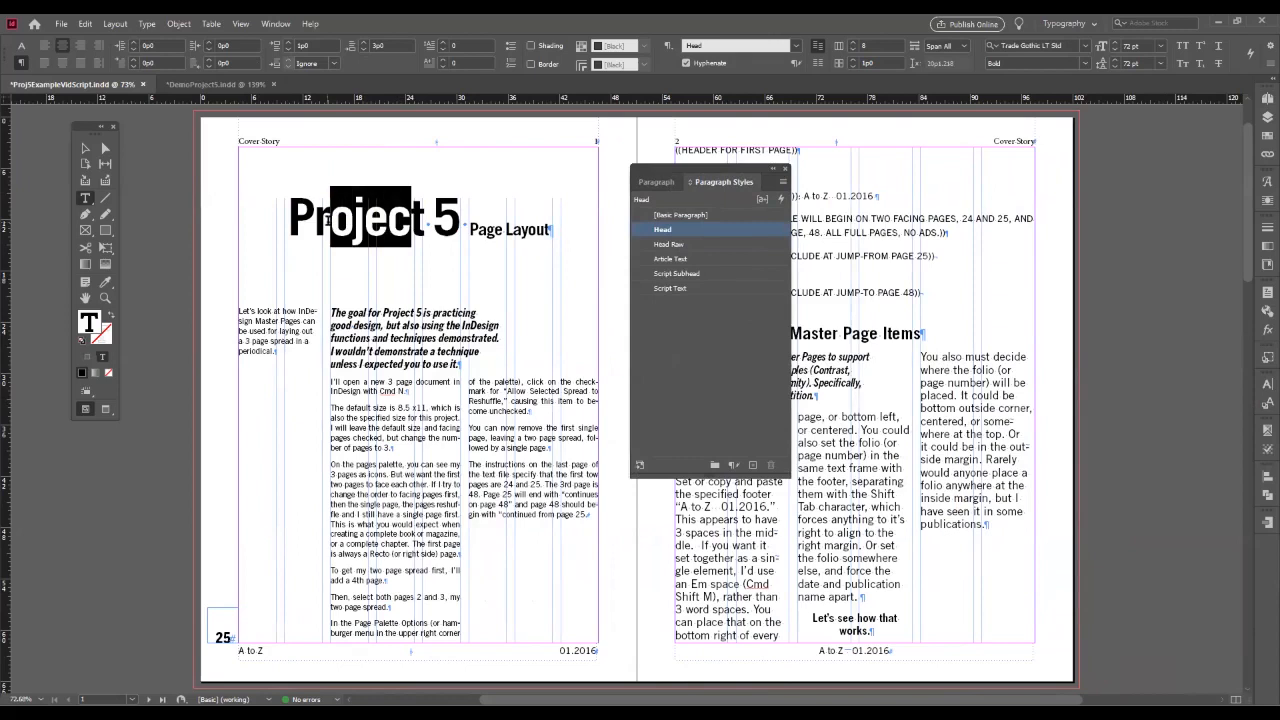
click(505, 230)
double_click(507, 215)
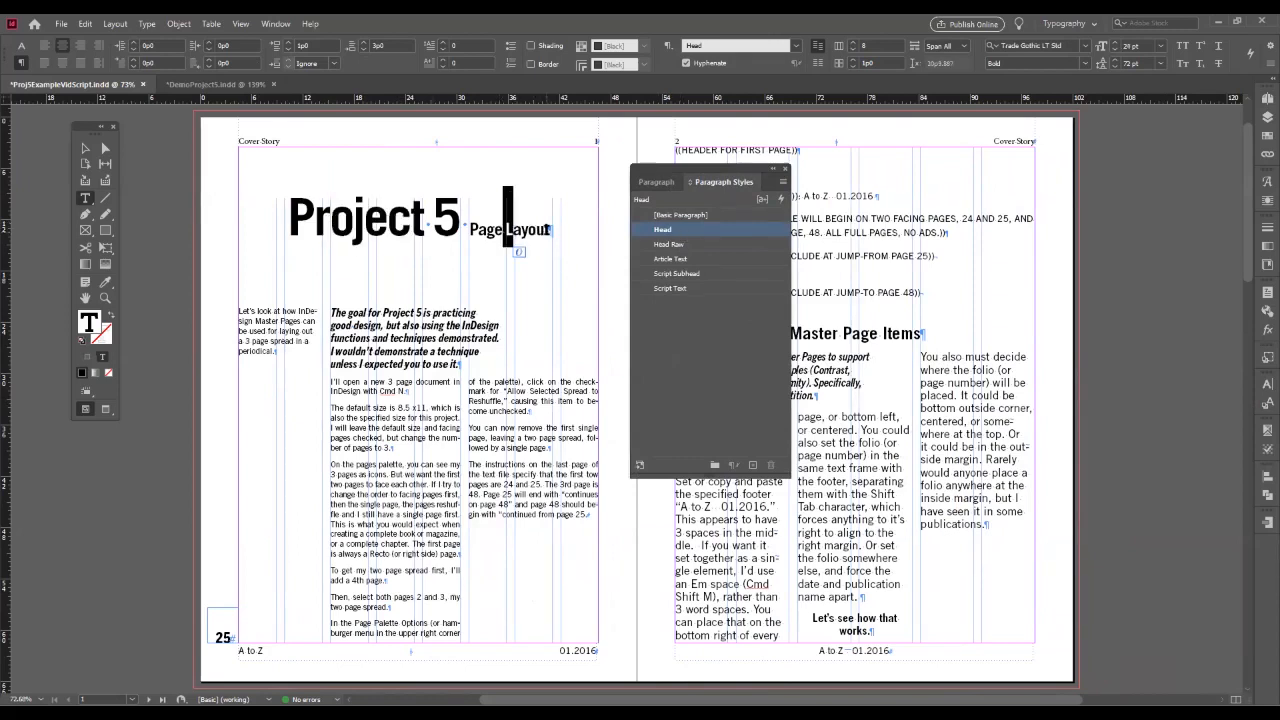
triple_click(267, 215)
drag(283, 222, 555, 221)
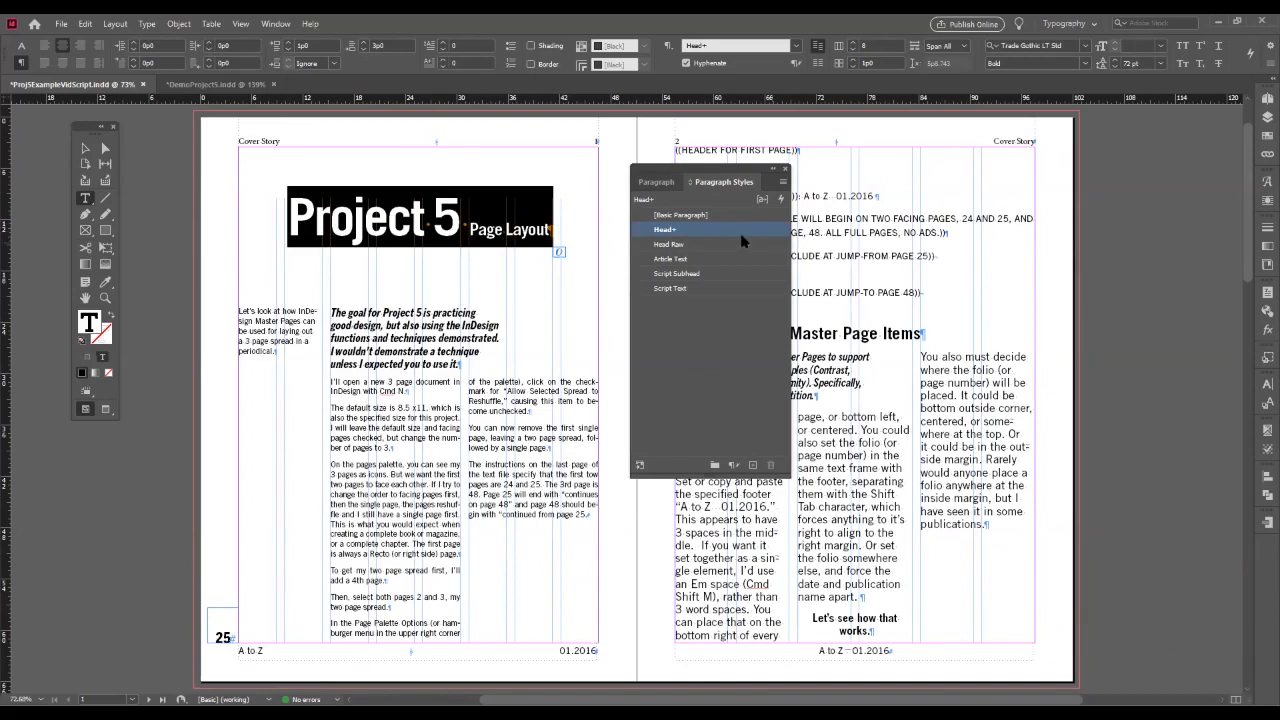
click(700, 244)
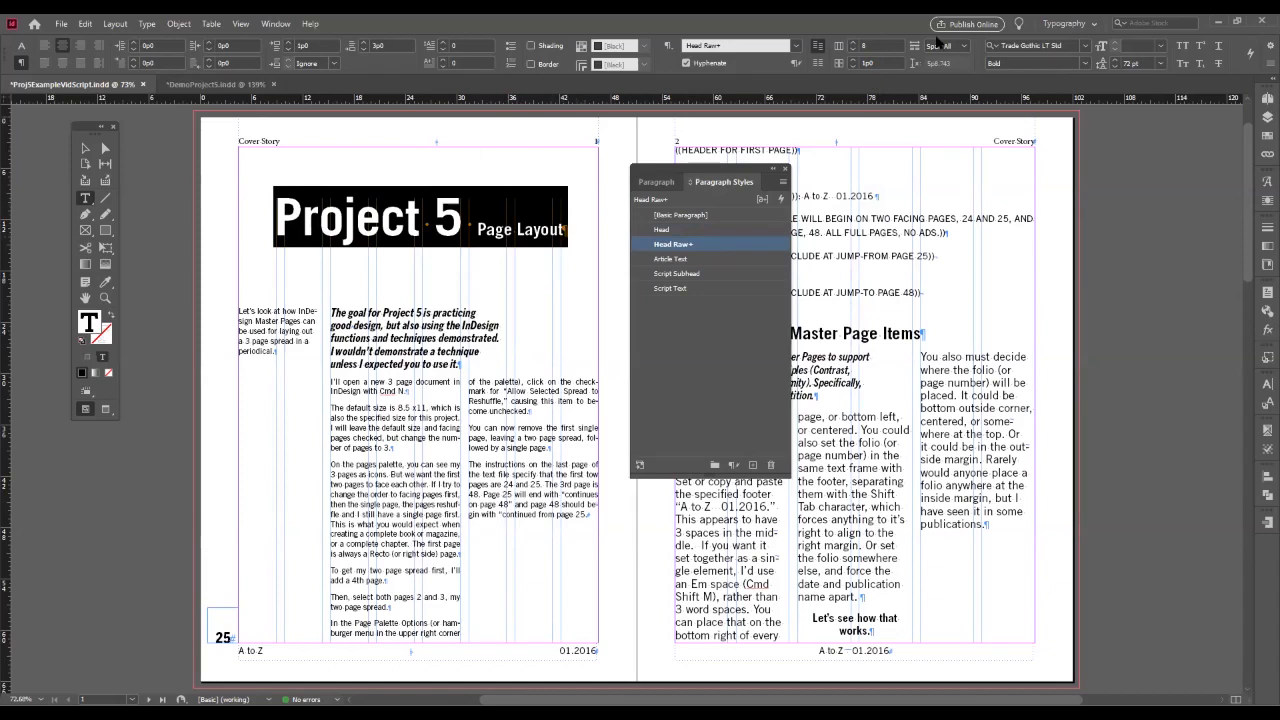
- Examine the character formatting of the "Project 5" and "Page Layout" parts of the headline
drag(462, 211, 322, 213)
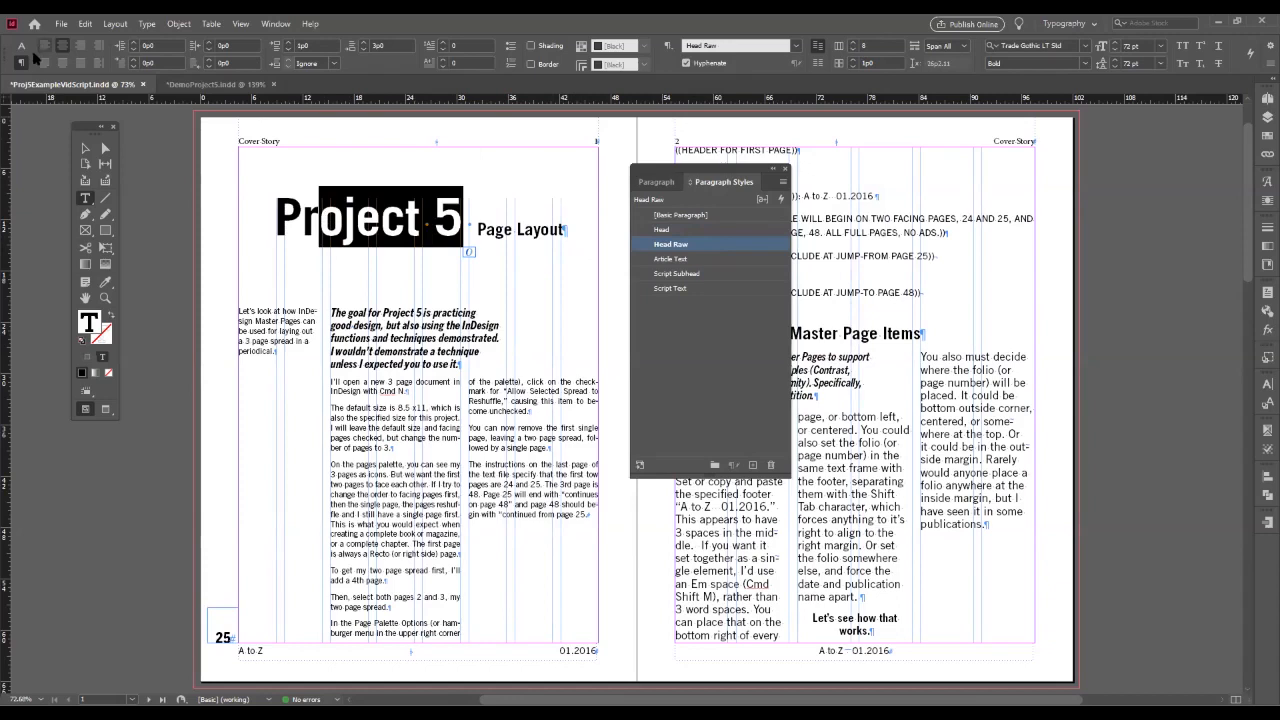
key(ctrl+alt+7)
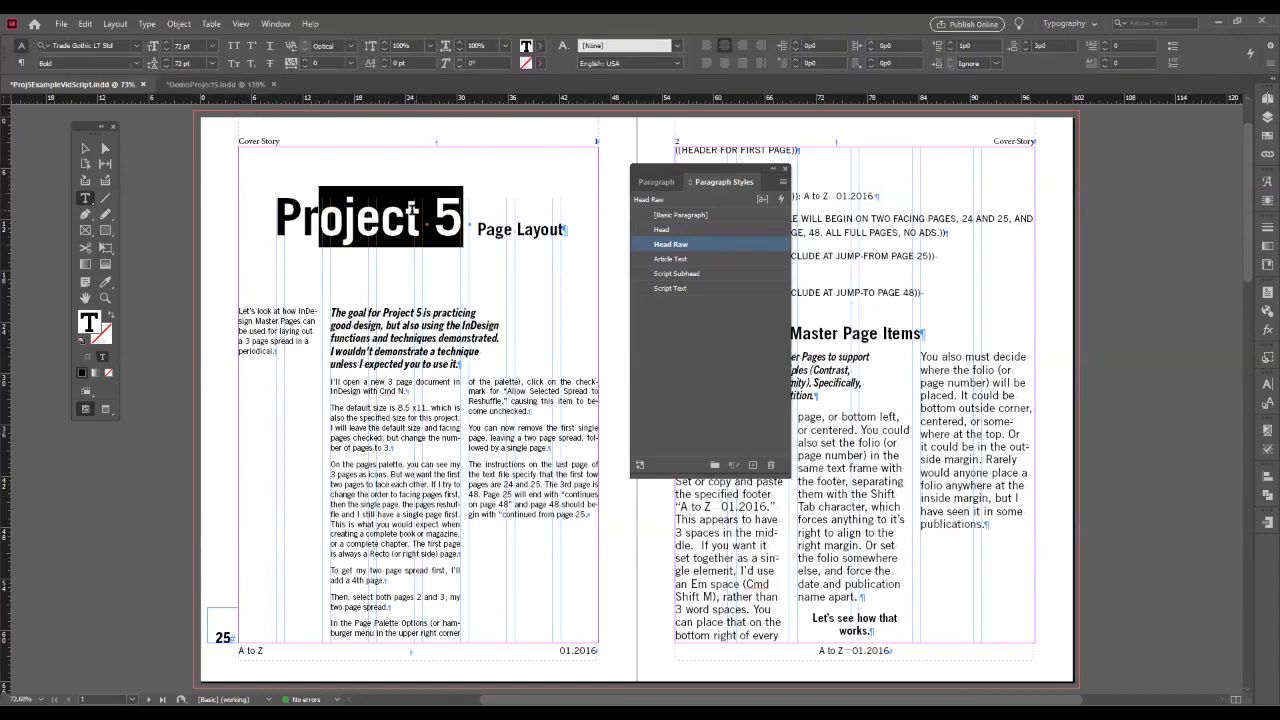
click(522, 226)
drag(502, 229, 524, 222)
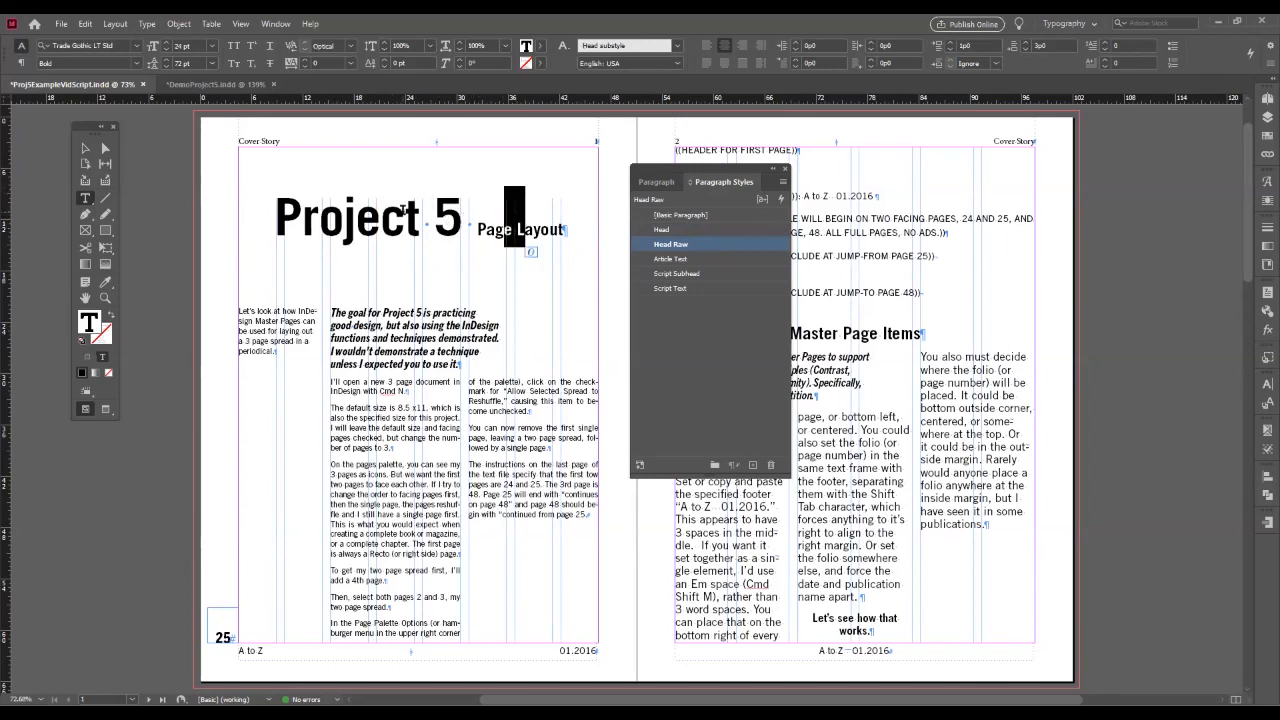
click(406, 218)
- Delete the Head paragraph style and replace it with Head Raw
click(709, 231)
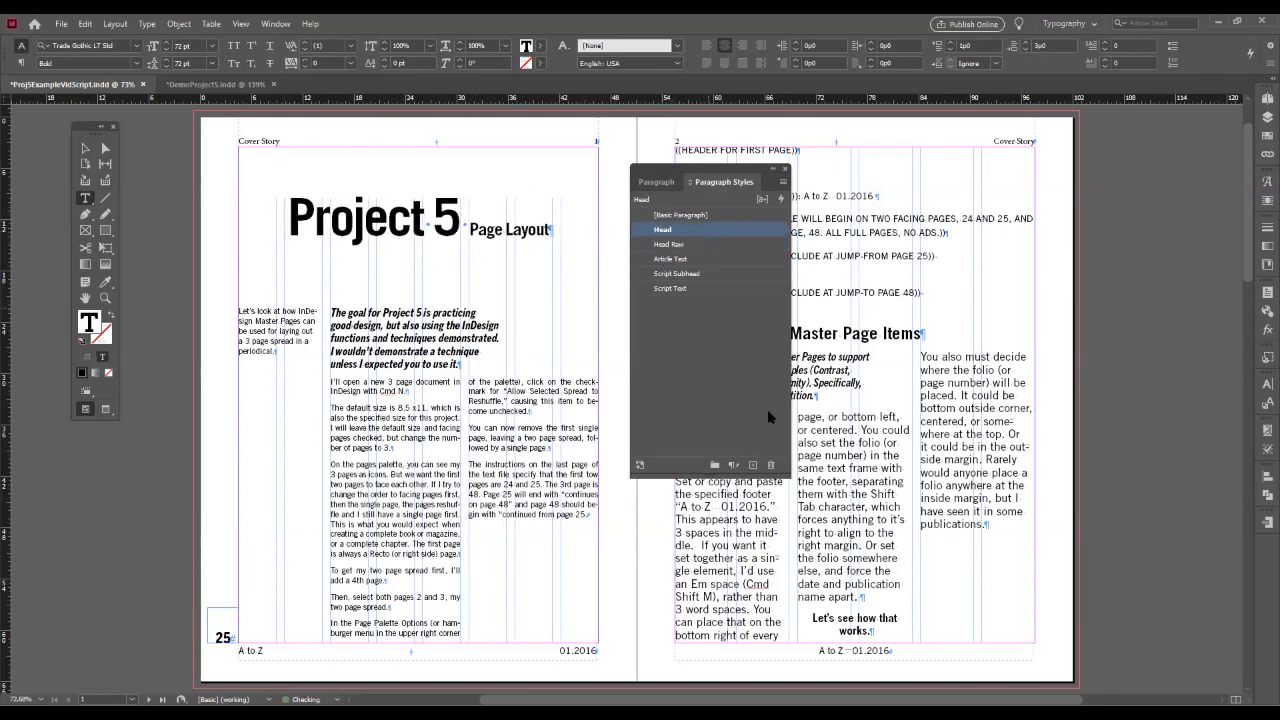
click(773, 466)
click(640, 368)
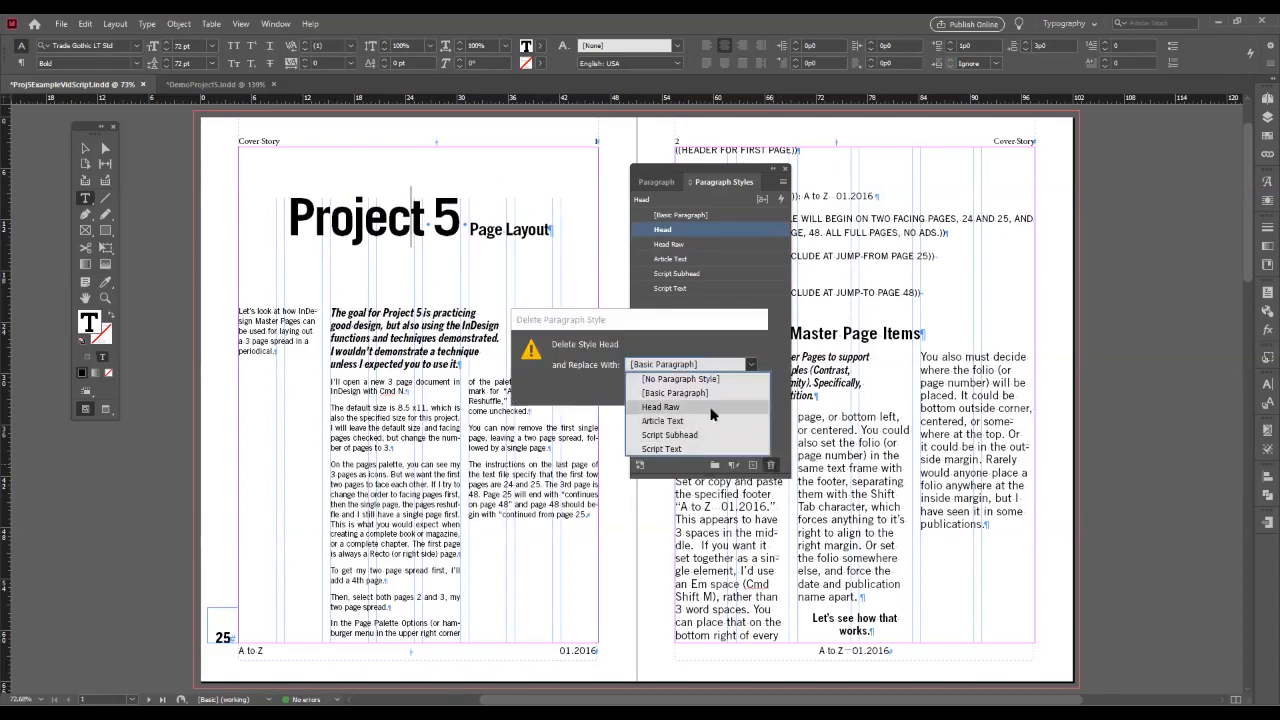
click(660, 408)
key(Return)
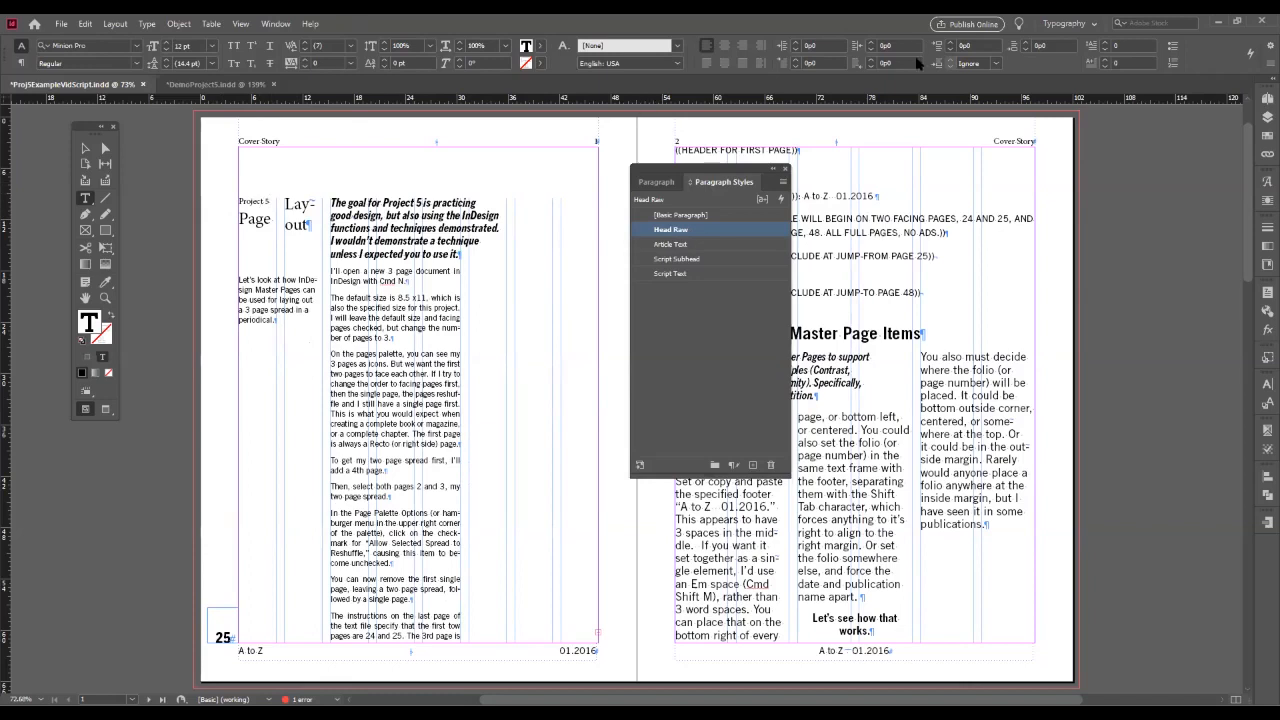
- Make the headline paragraph span all columns
click(21, 62)
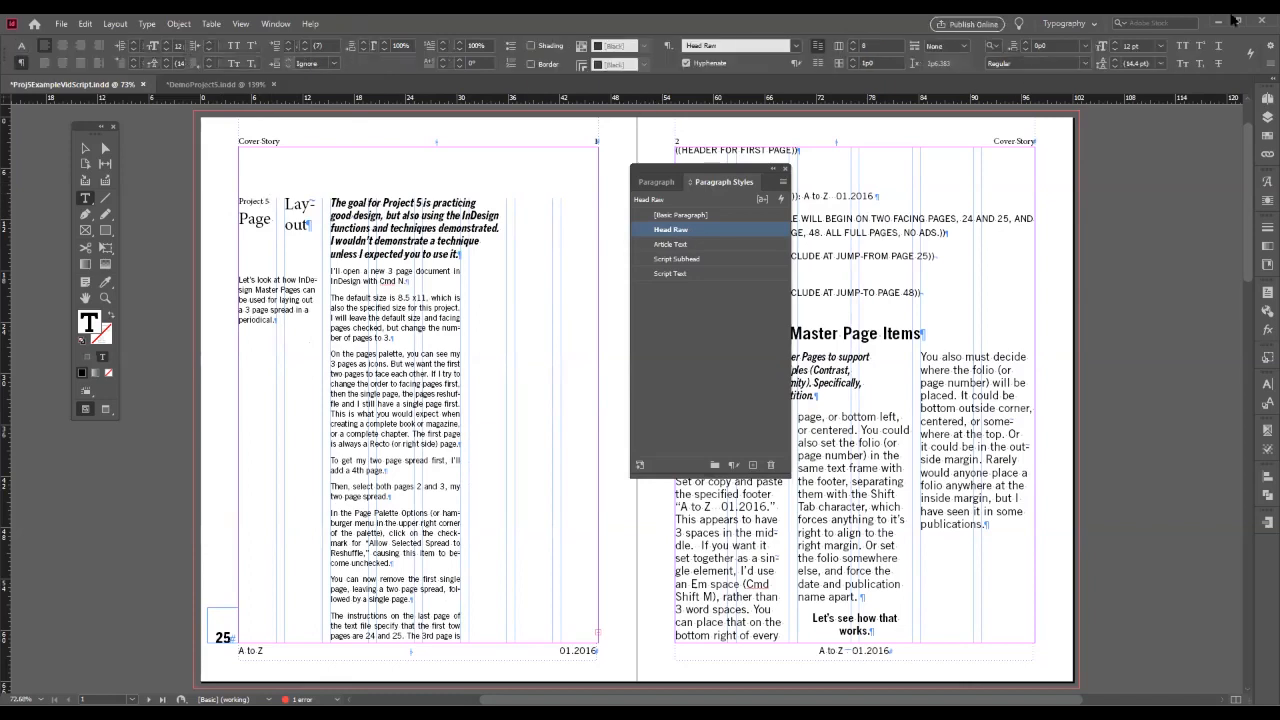
click(949, 47)
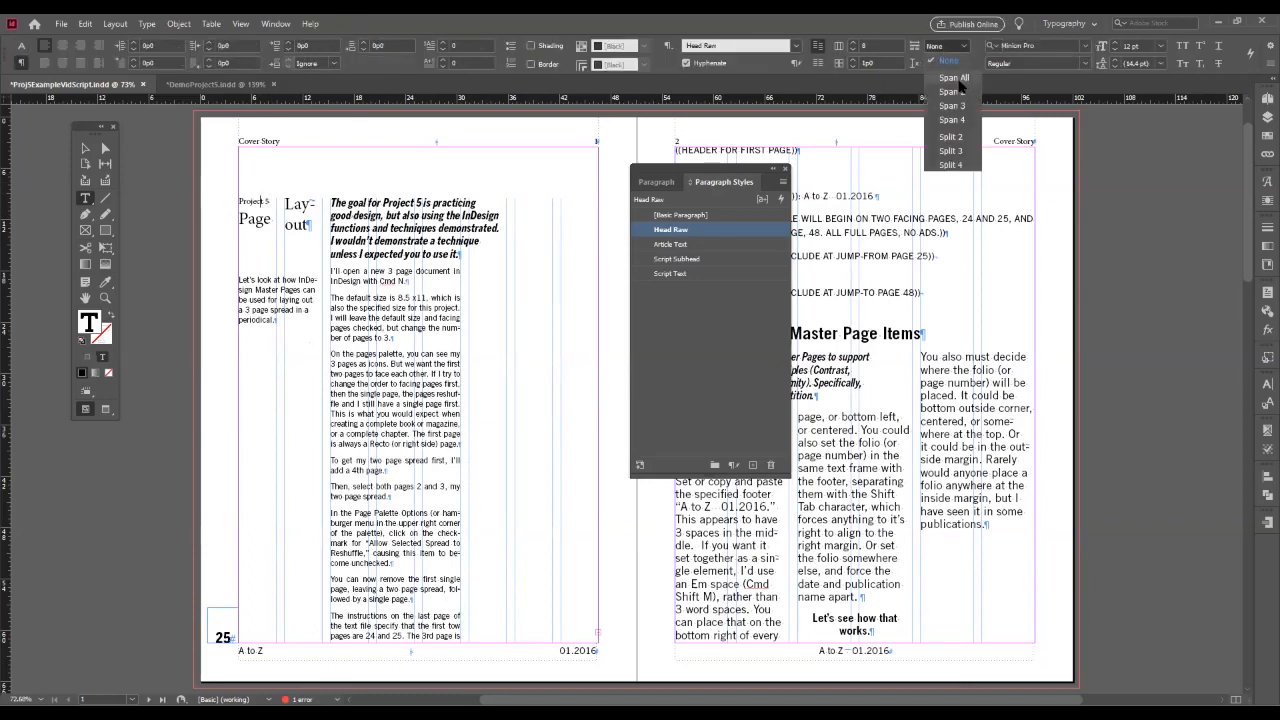
click(955, 79)
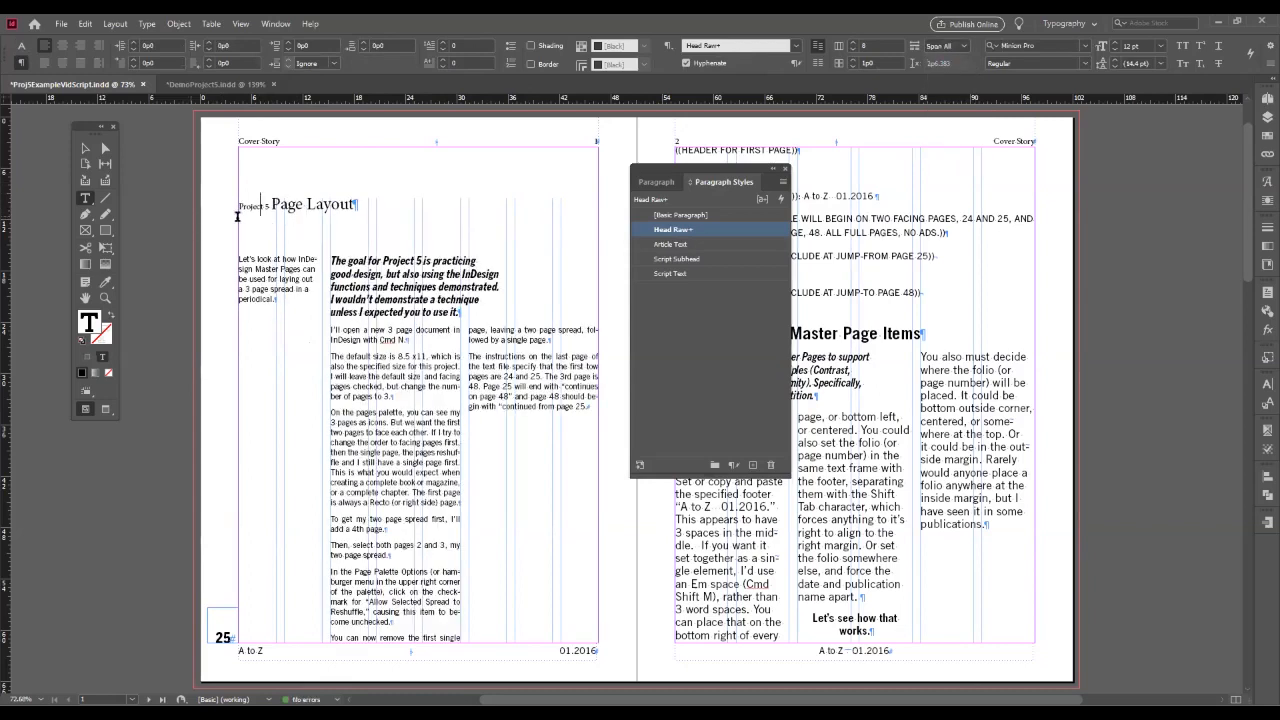
- Set the whole headline in Trade Gothic Next LT Pro Heavy Condensed
triple_click(350, 205)
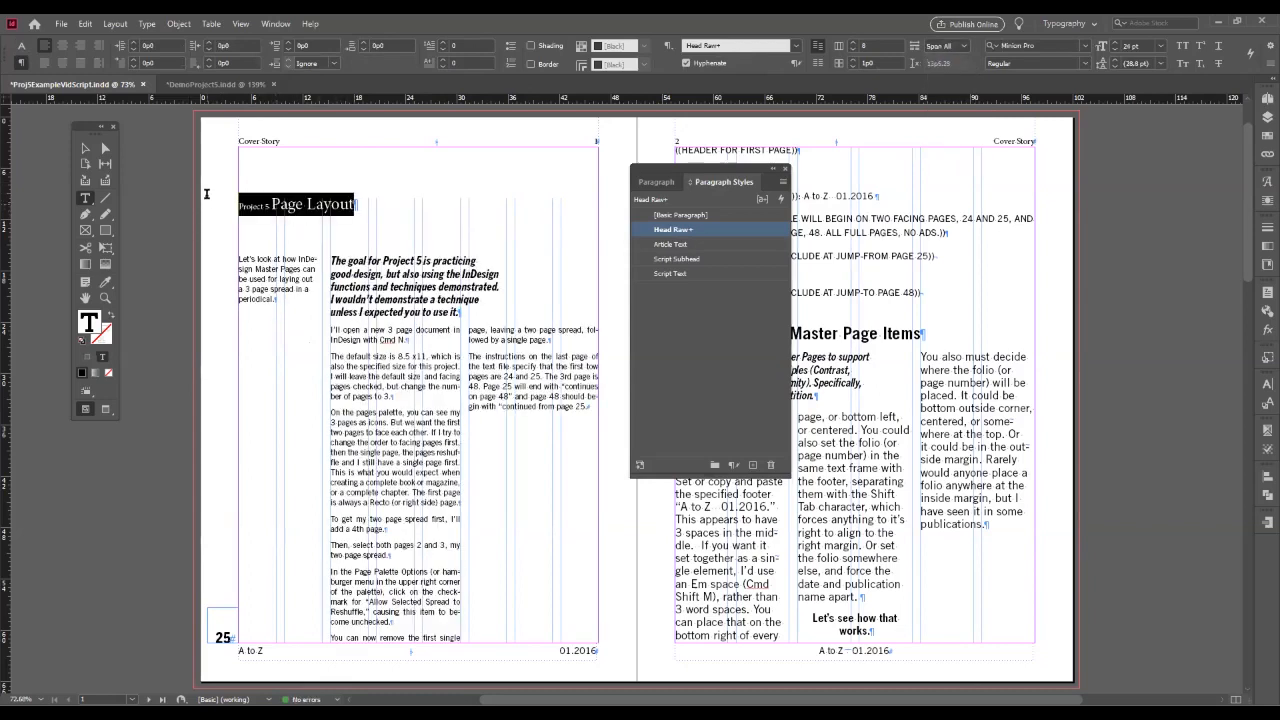
click(20, 48)
click(136, 47)
text(tra)
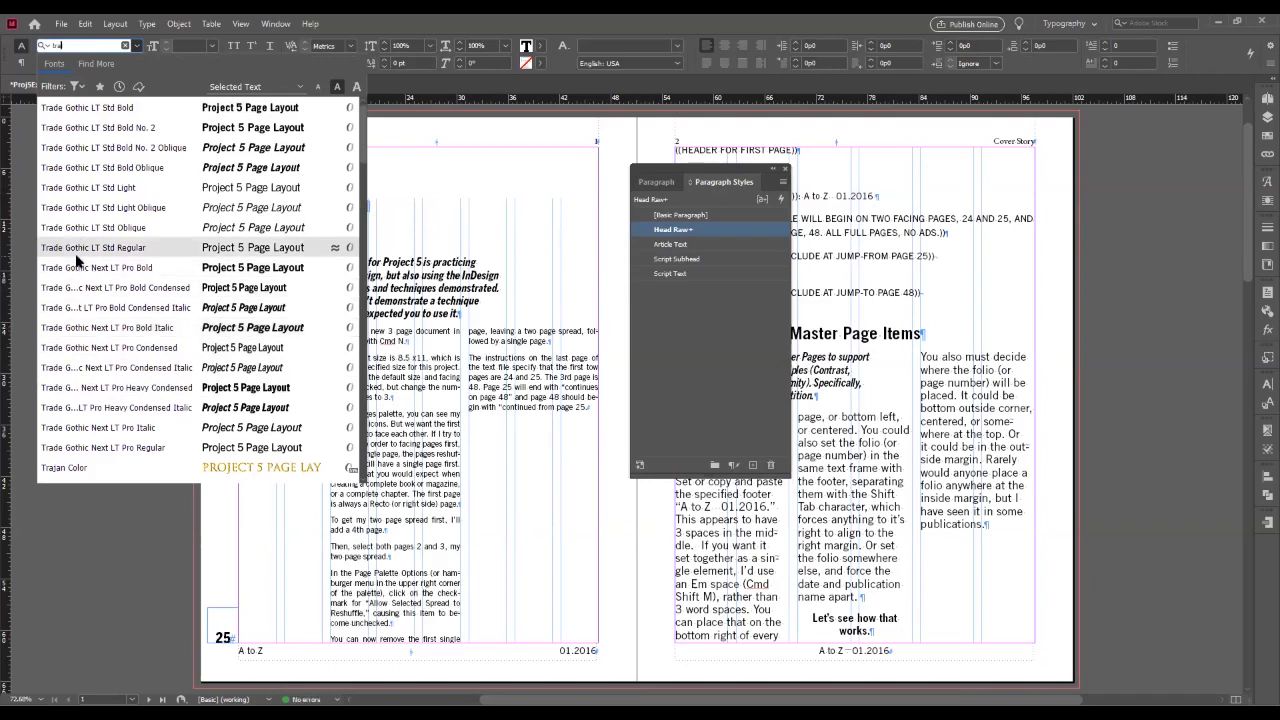
click(97, 390)
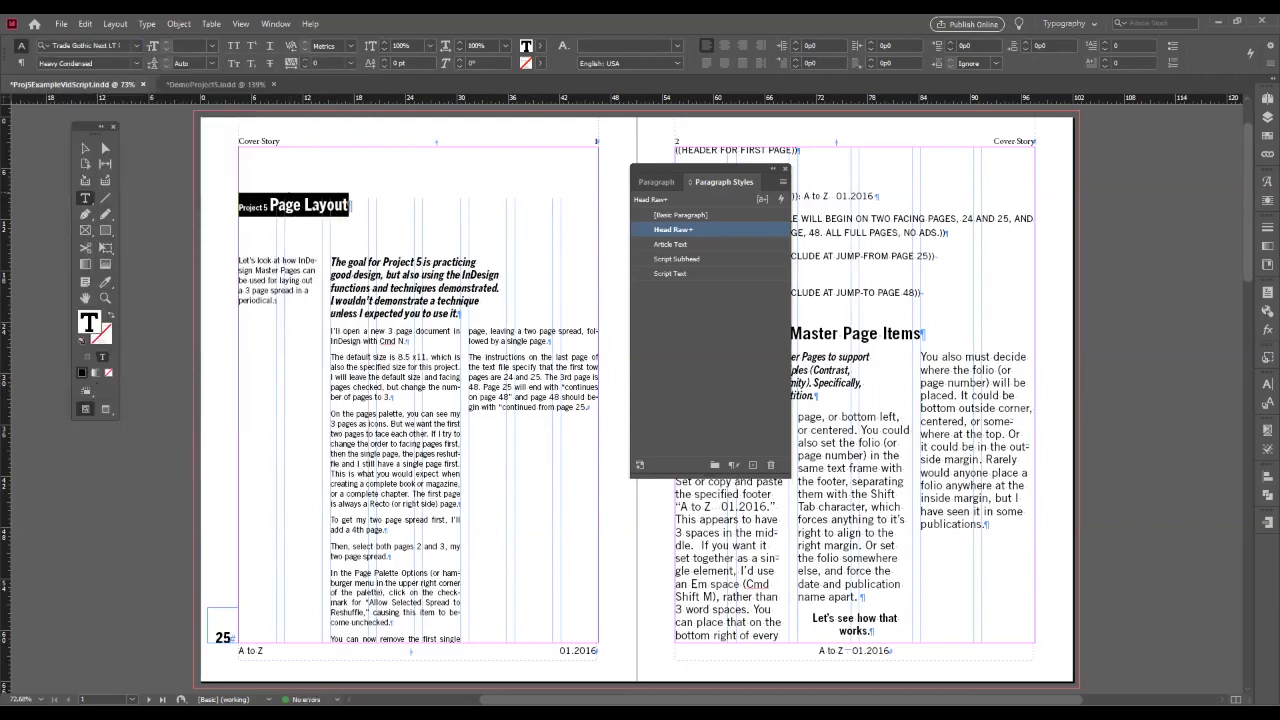
- Set the headline's font size and leading to 72 pt
click(210, 46)
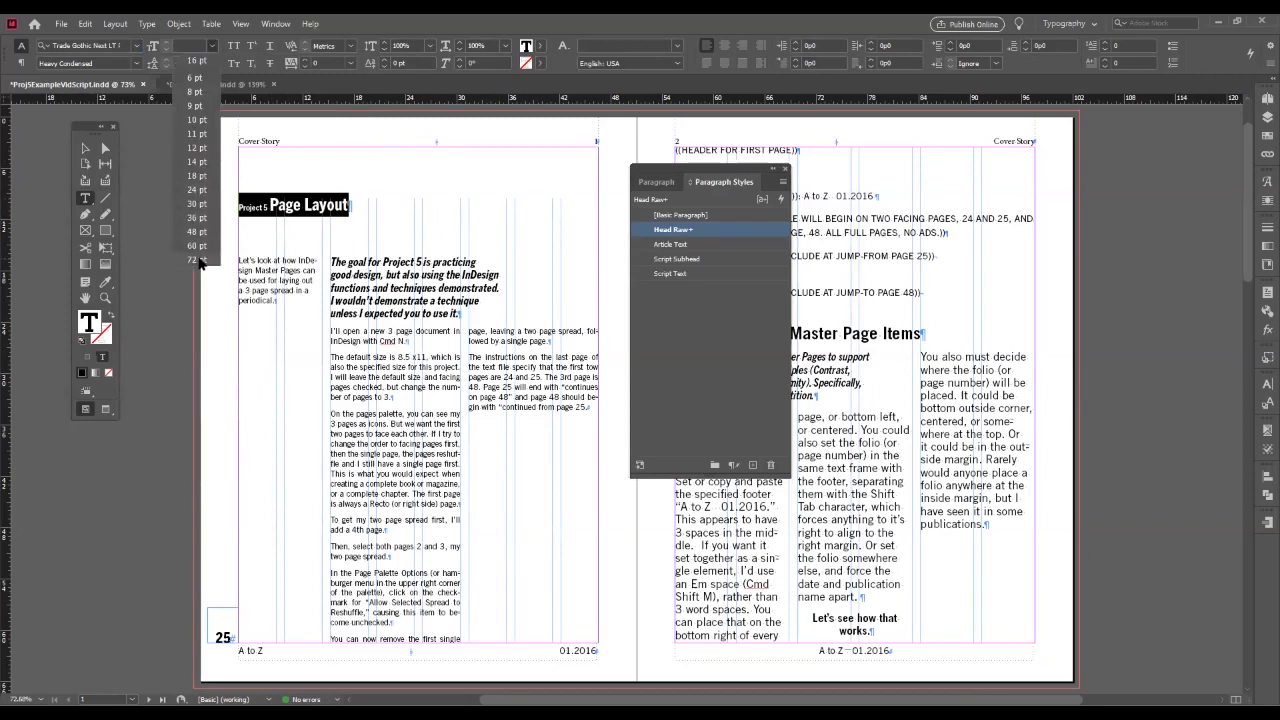
click(199, 261)
click(211, 63)
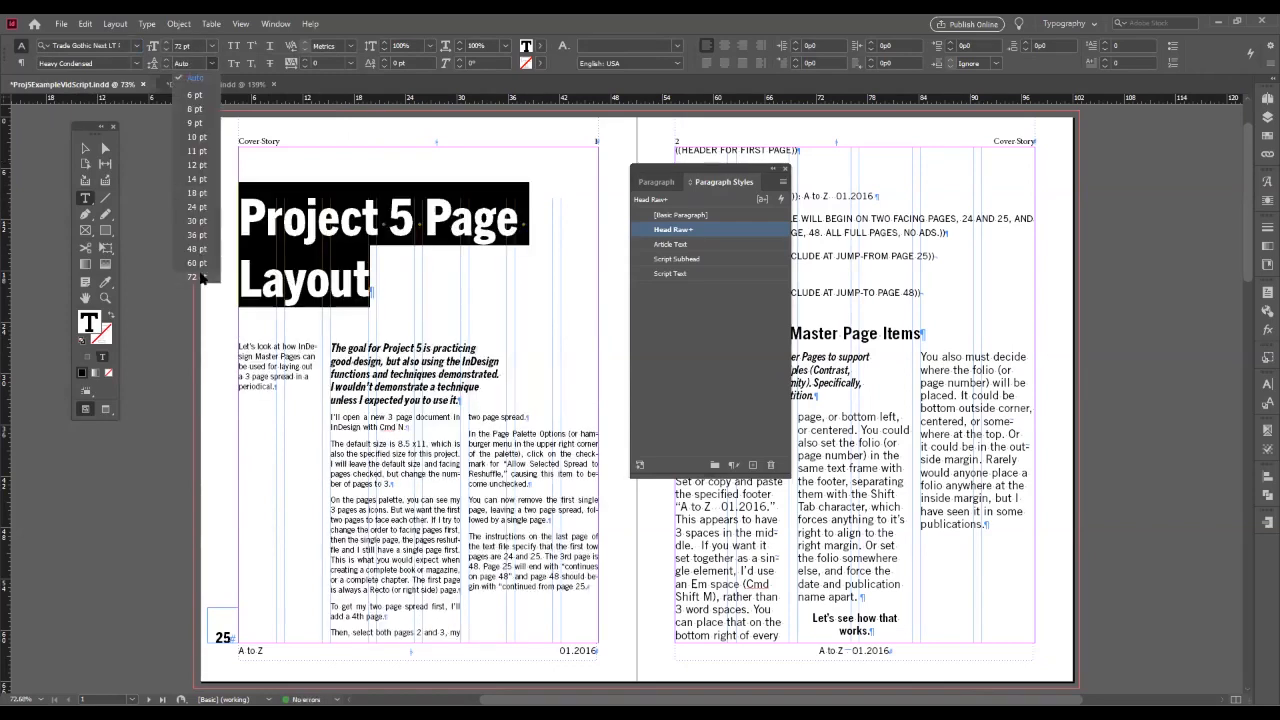
click(199, 278)
click(424, 212)
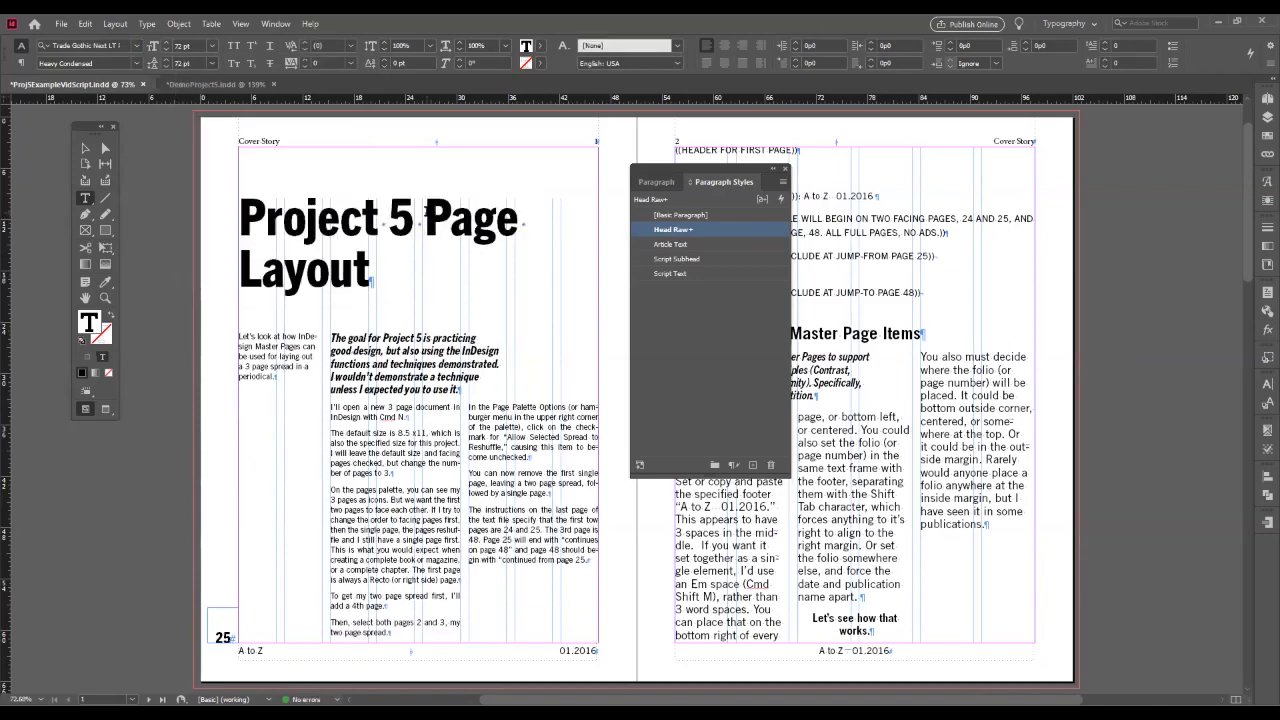
- Create a new paragraph style named "Head" from the headline's "Page Layout" text, based on Head Raw
drag(424, 200, 477, 250)
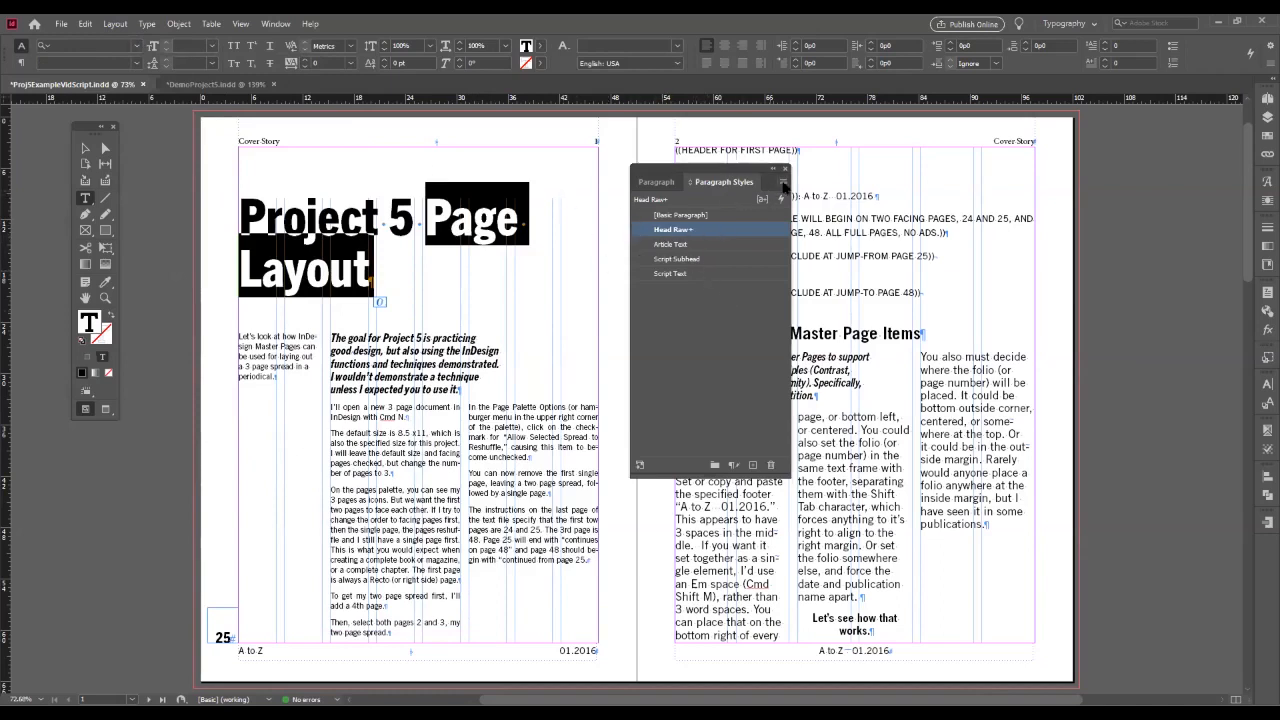
click(785, 183)
click(840, 177)
text(Head)
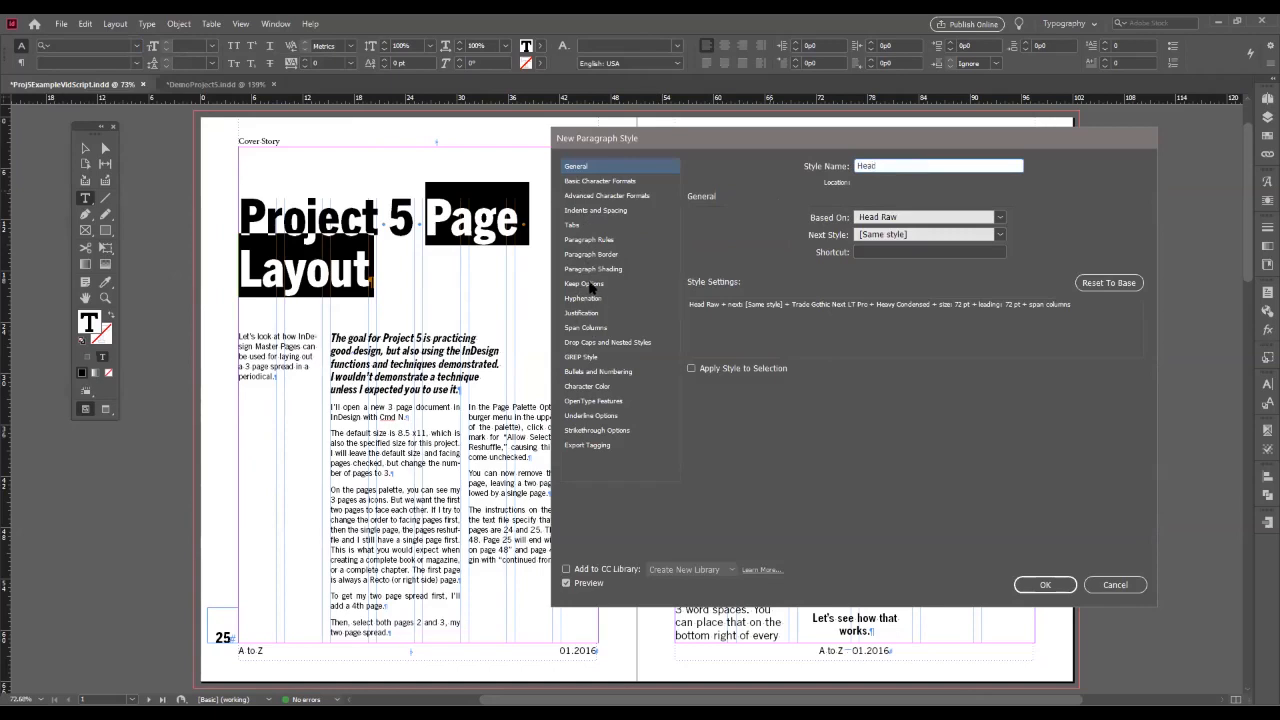
- Add a nested style to the new Head style that applies Head substyle through 1 Words
click(602, 343)
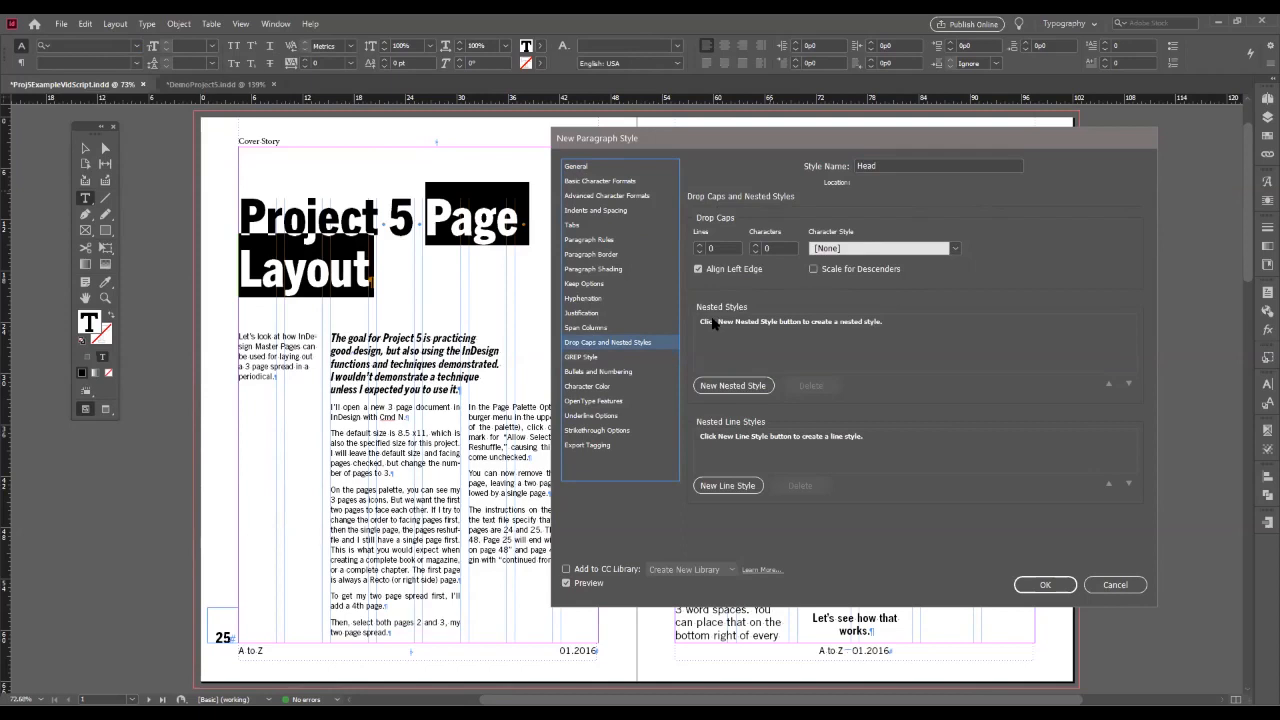
click(731, 386)
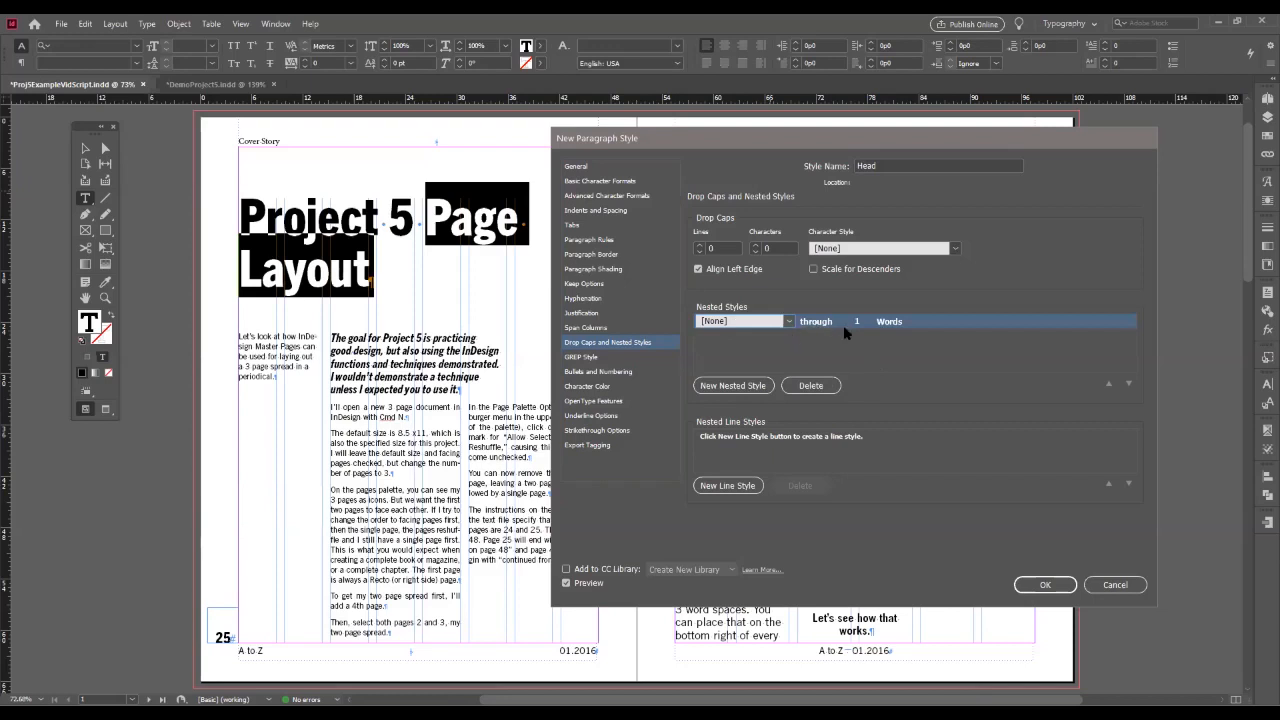
click(789, 322)
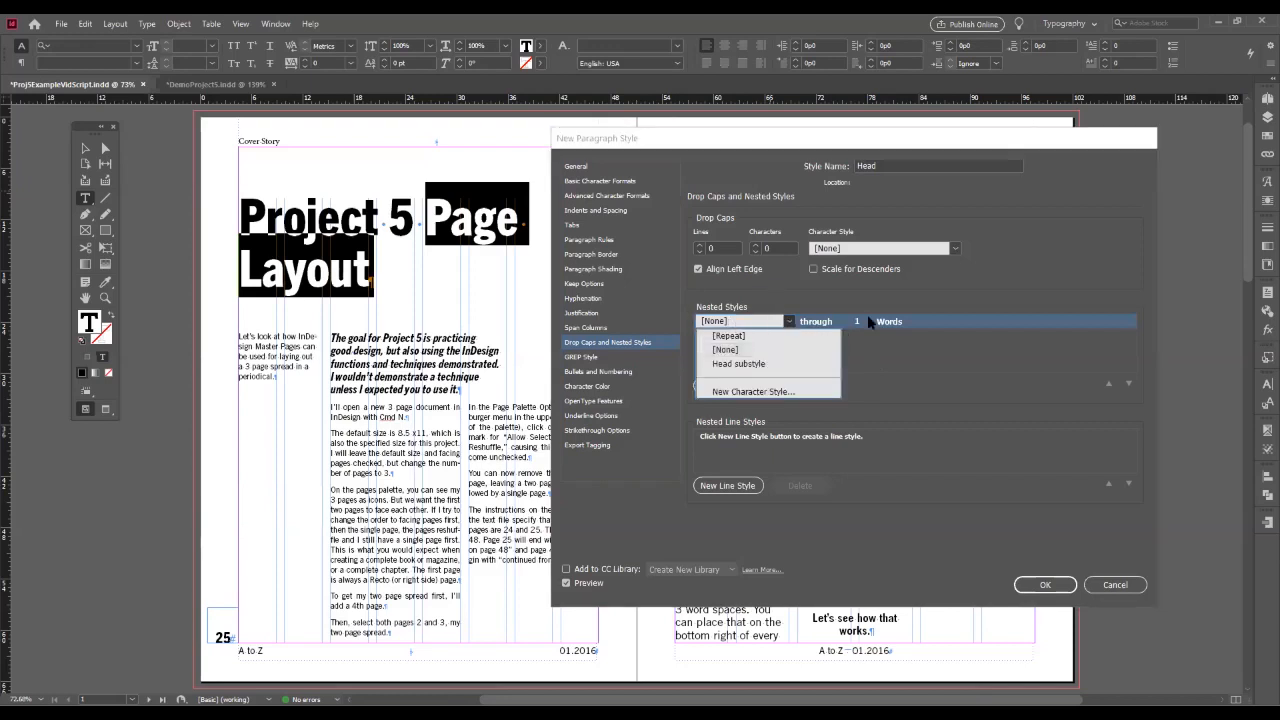
click(737, 365)
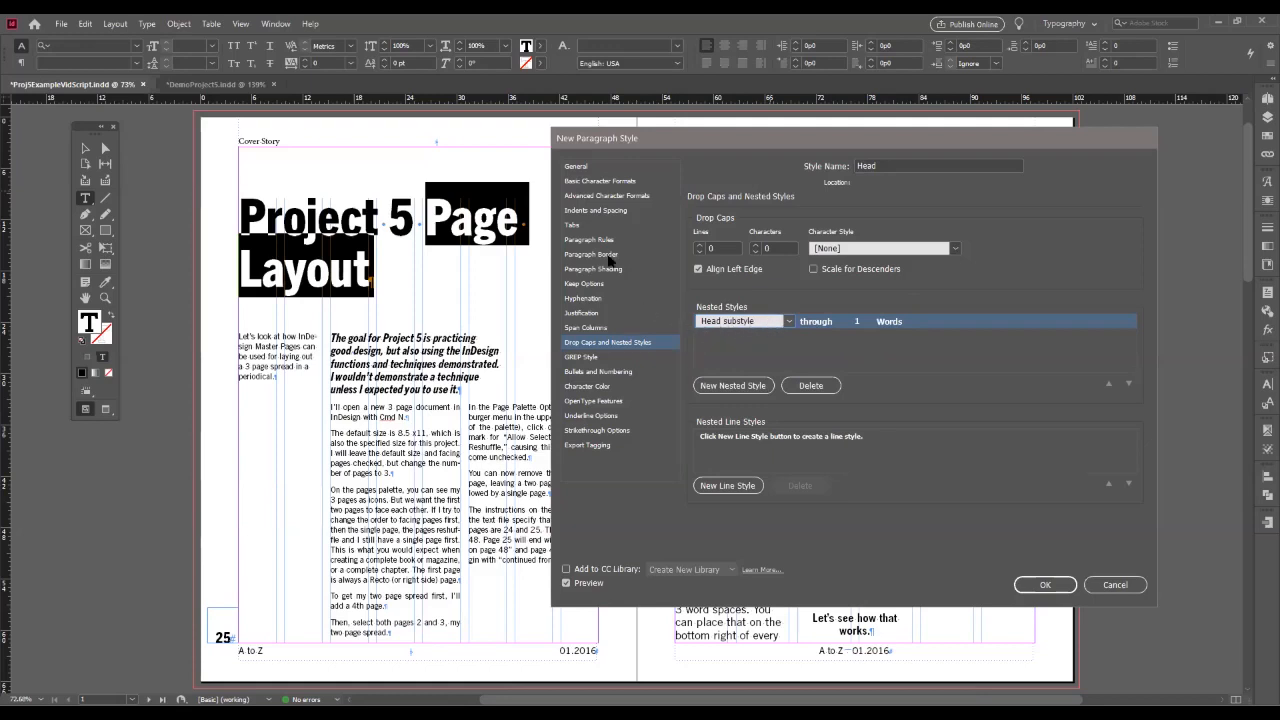
- Change the Head style's nested style so it applies [None] through 2 Words
click(900, 323)
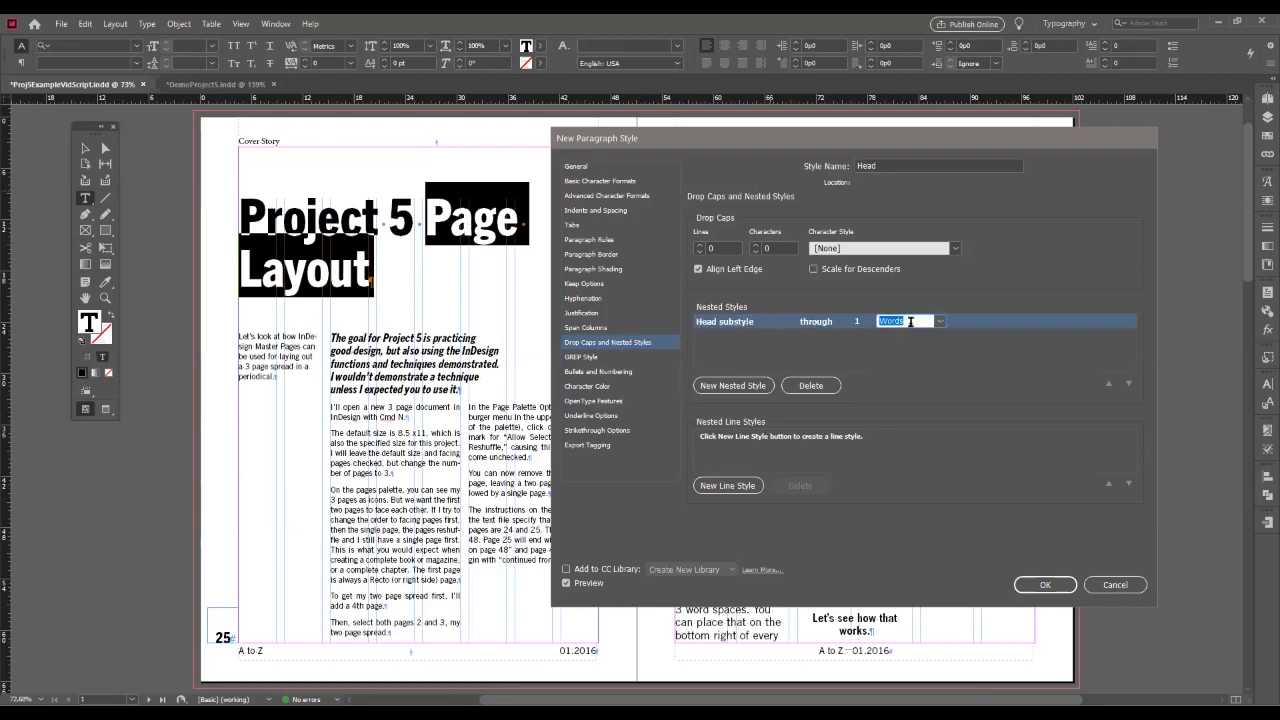
click(792, 323)
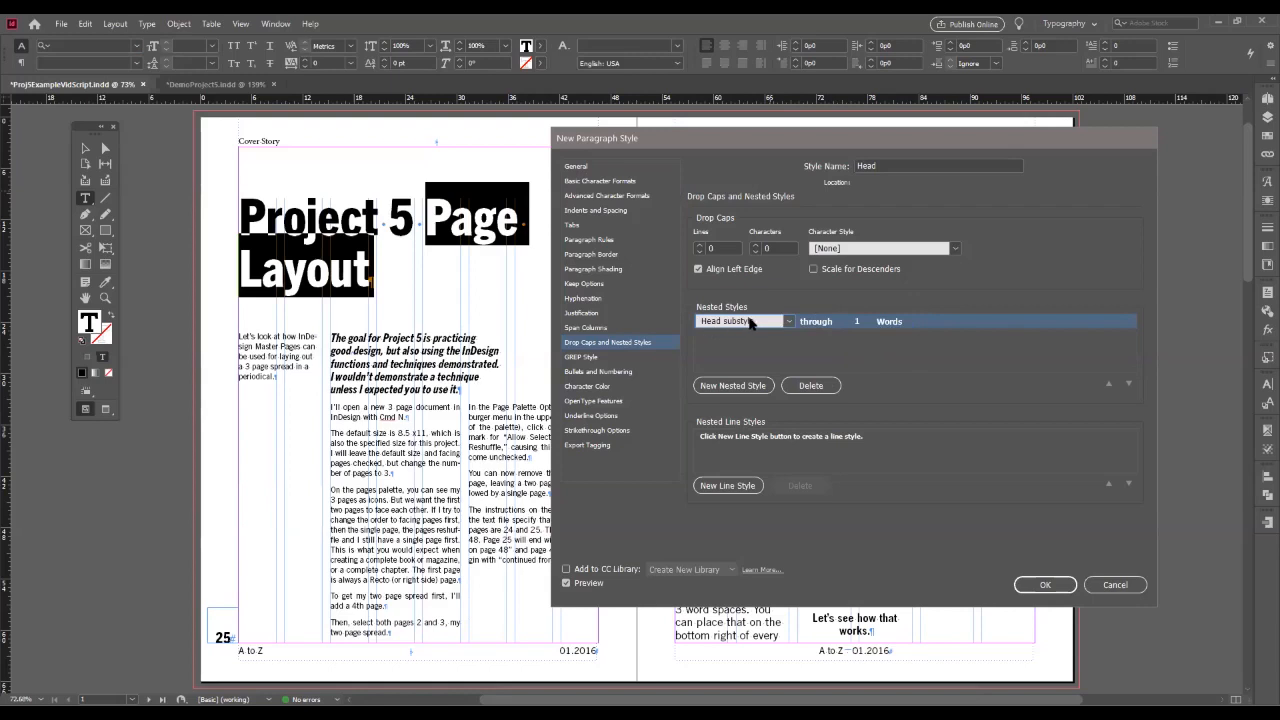
click(752, 322)
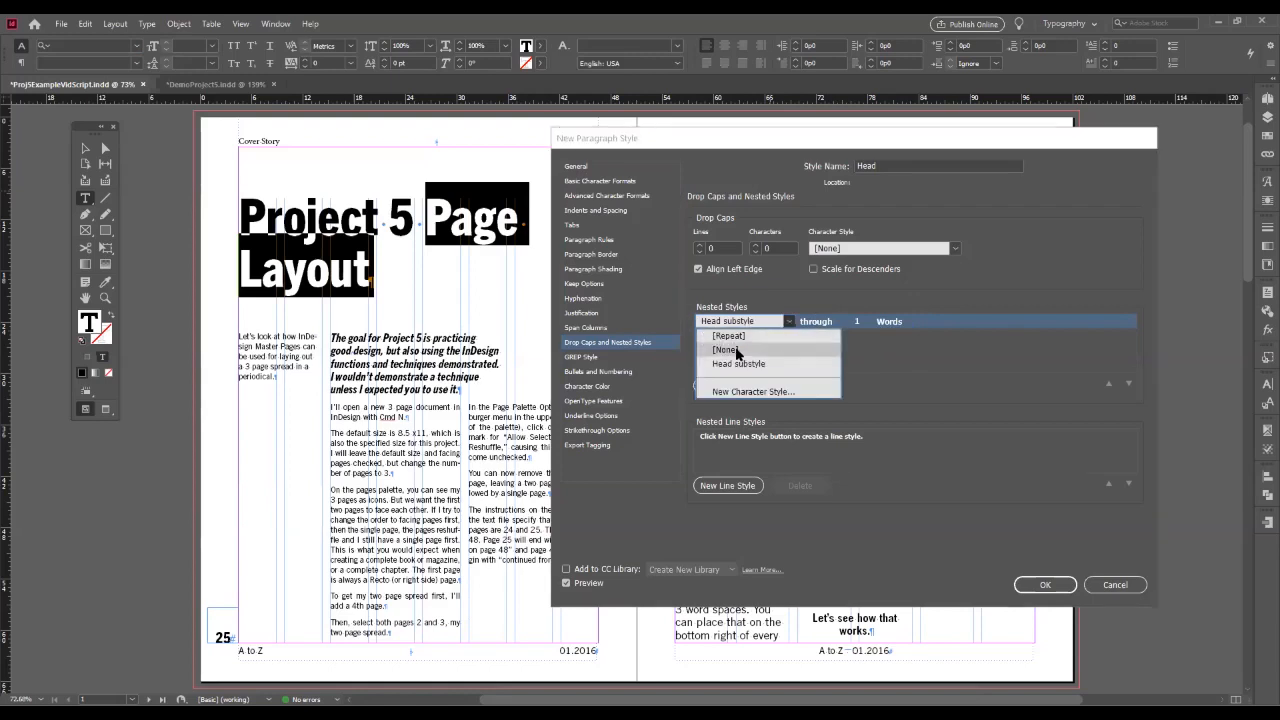
click(737, 352)
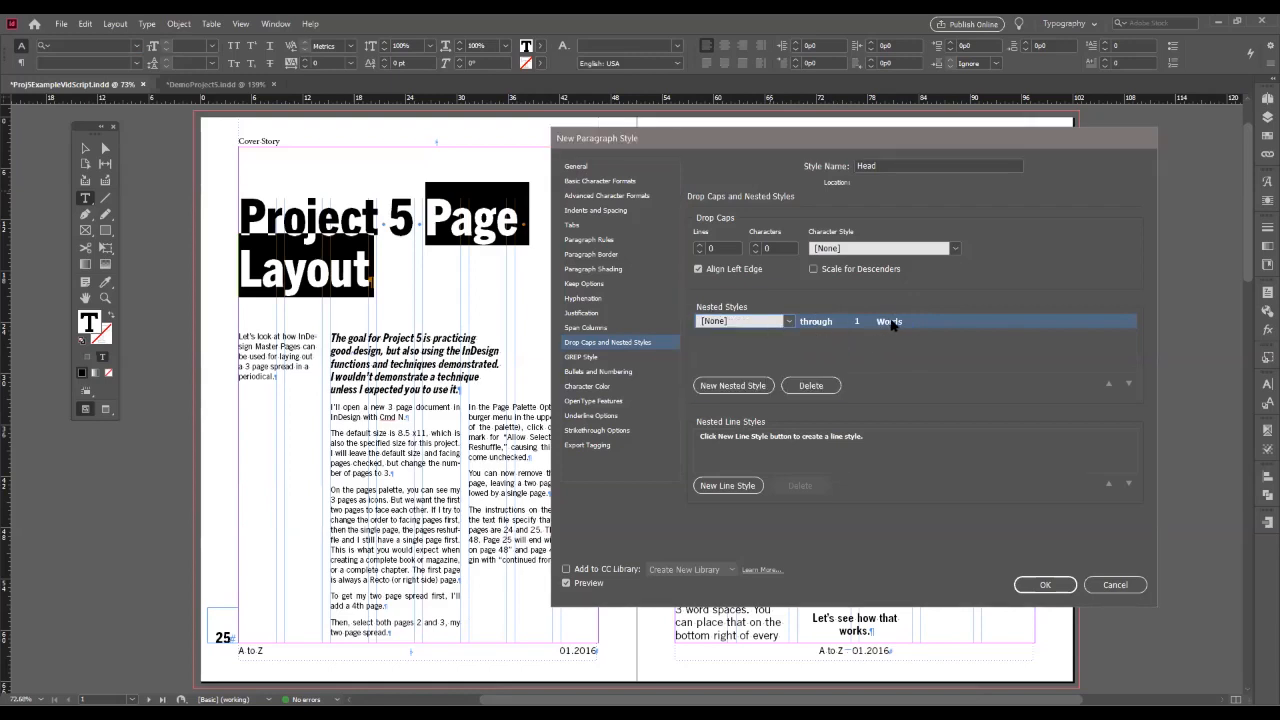
click(868, 328)
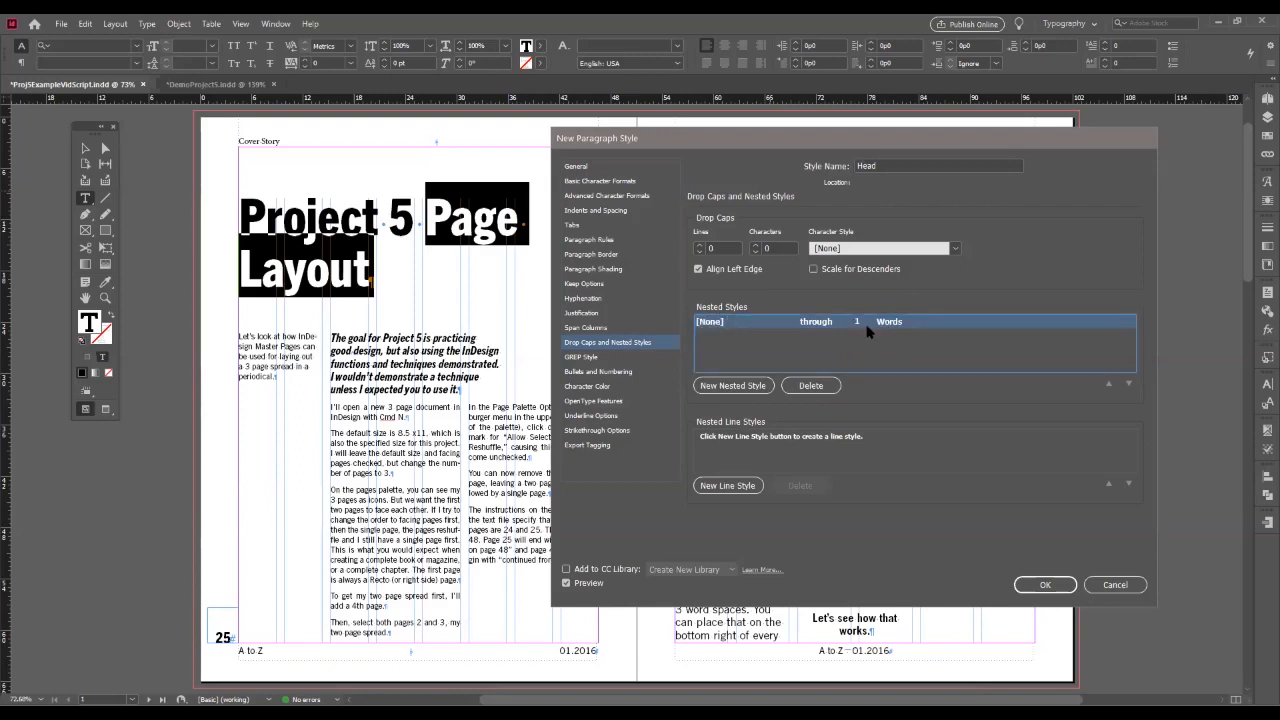
click(858, 321)
text(23)
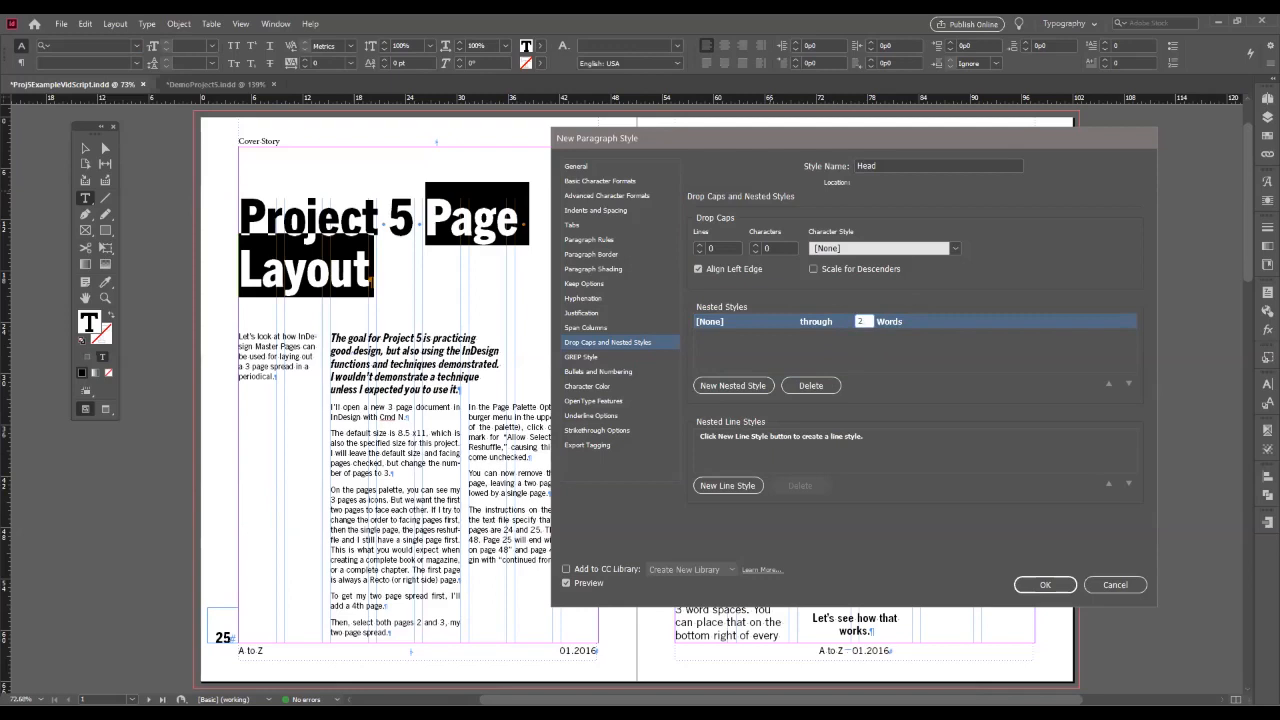
click(716, 346)
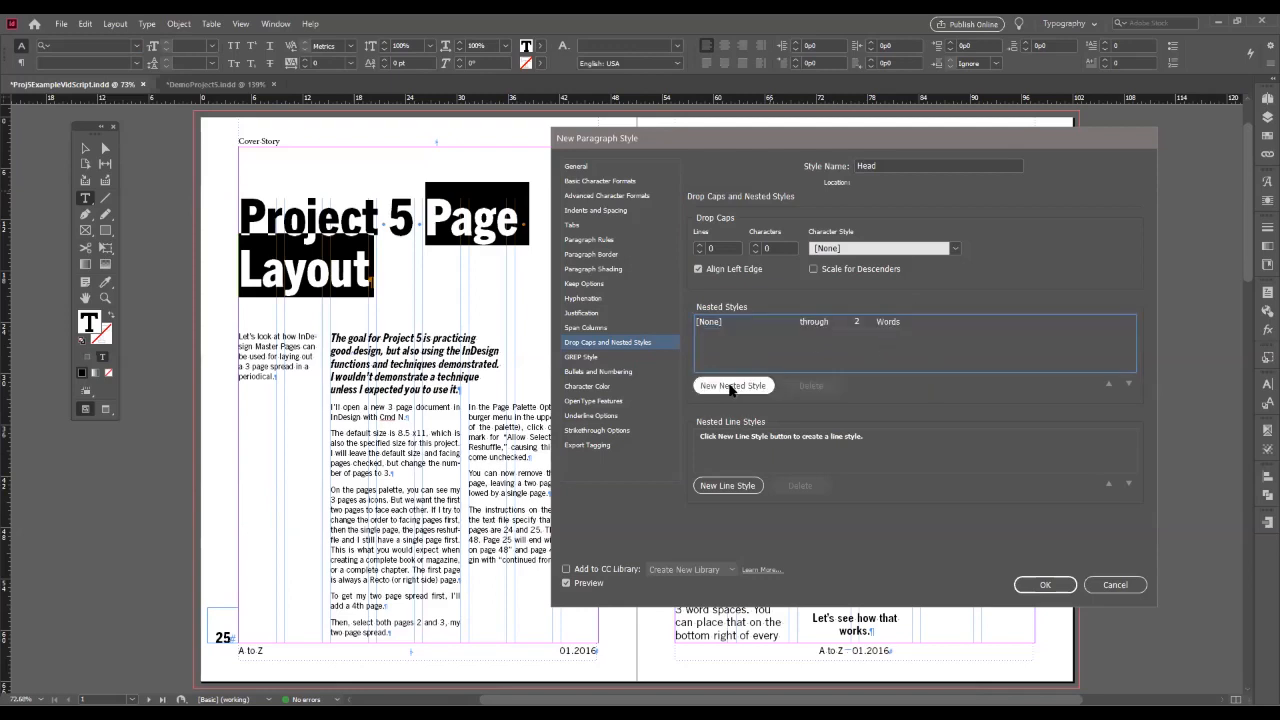
- Add a second nested style to Head that applies Head substyle through 1 End Nested Style Character
click(731, 386)
click(728, 336)
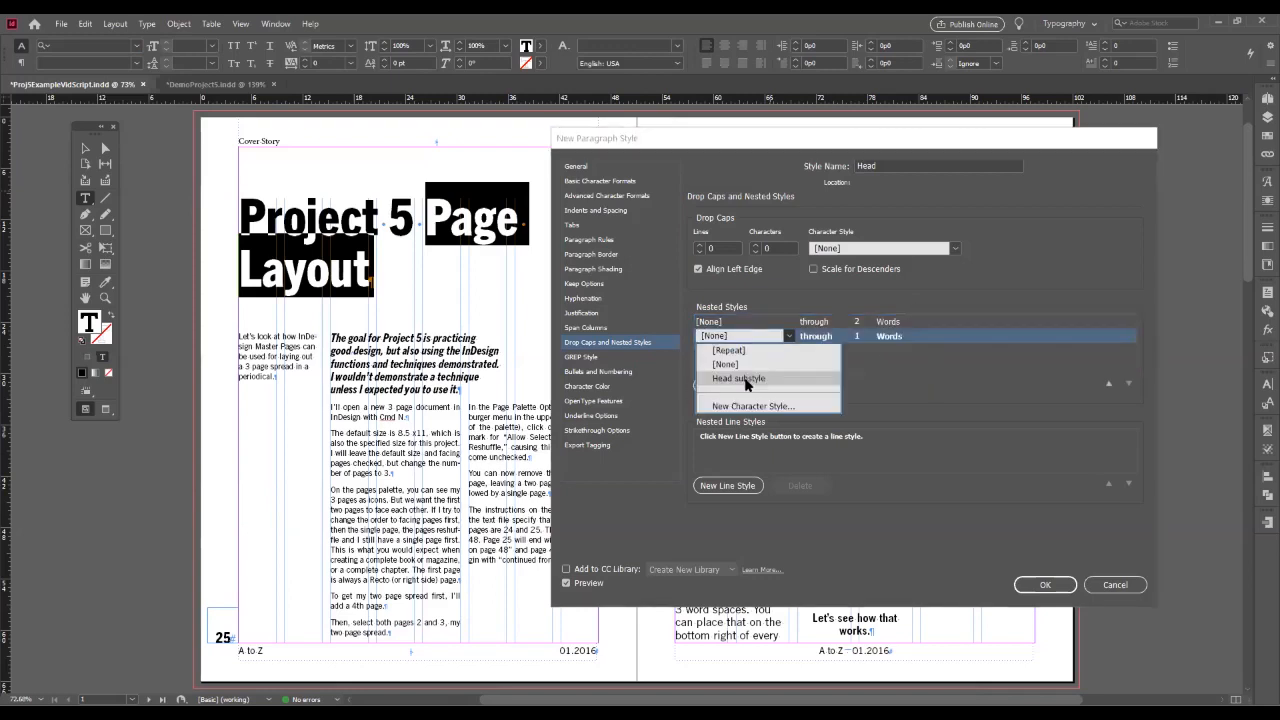
click(745, 379)
click(903, 336)
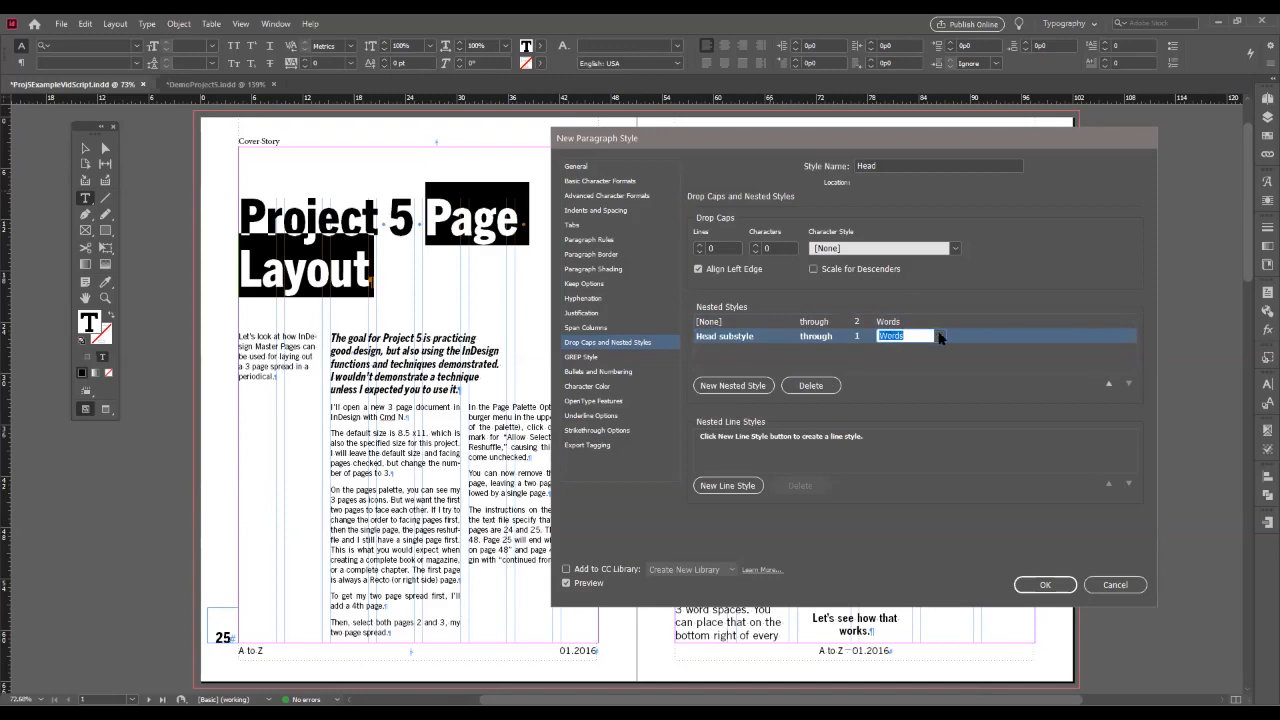
click(940, 338)
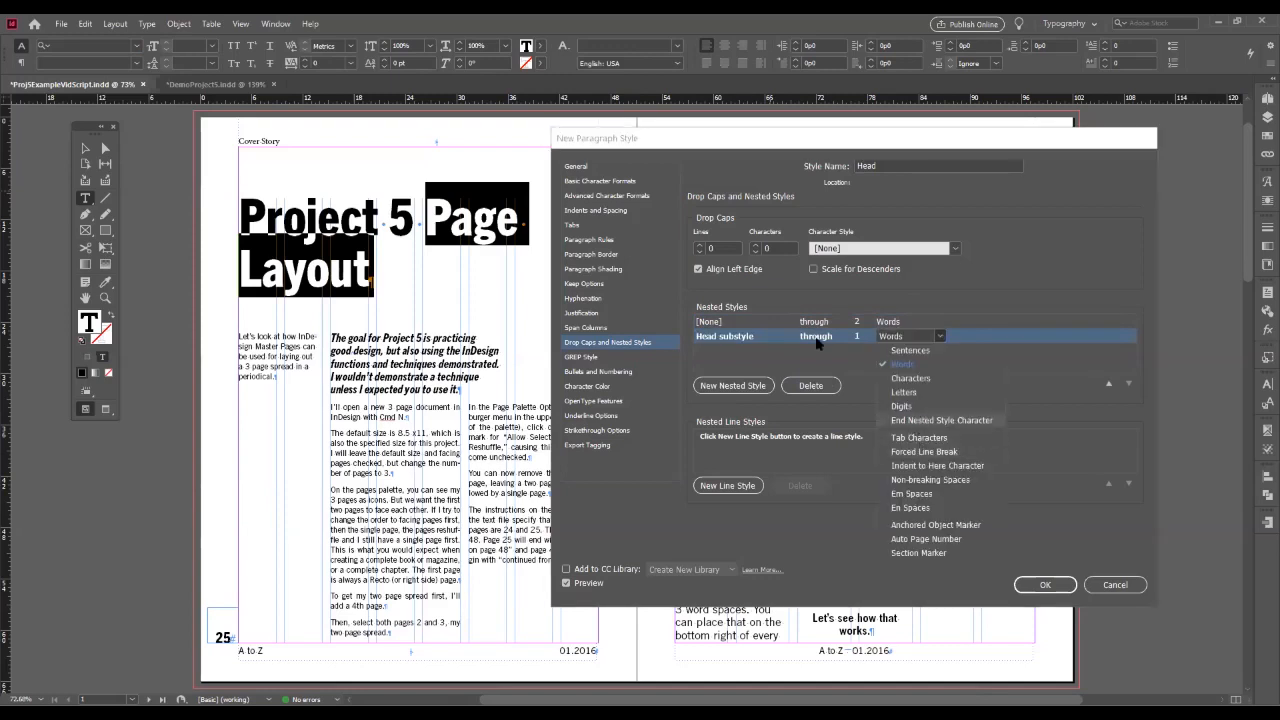
click(920, 420)
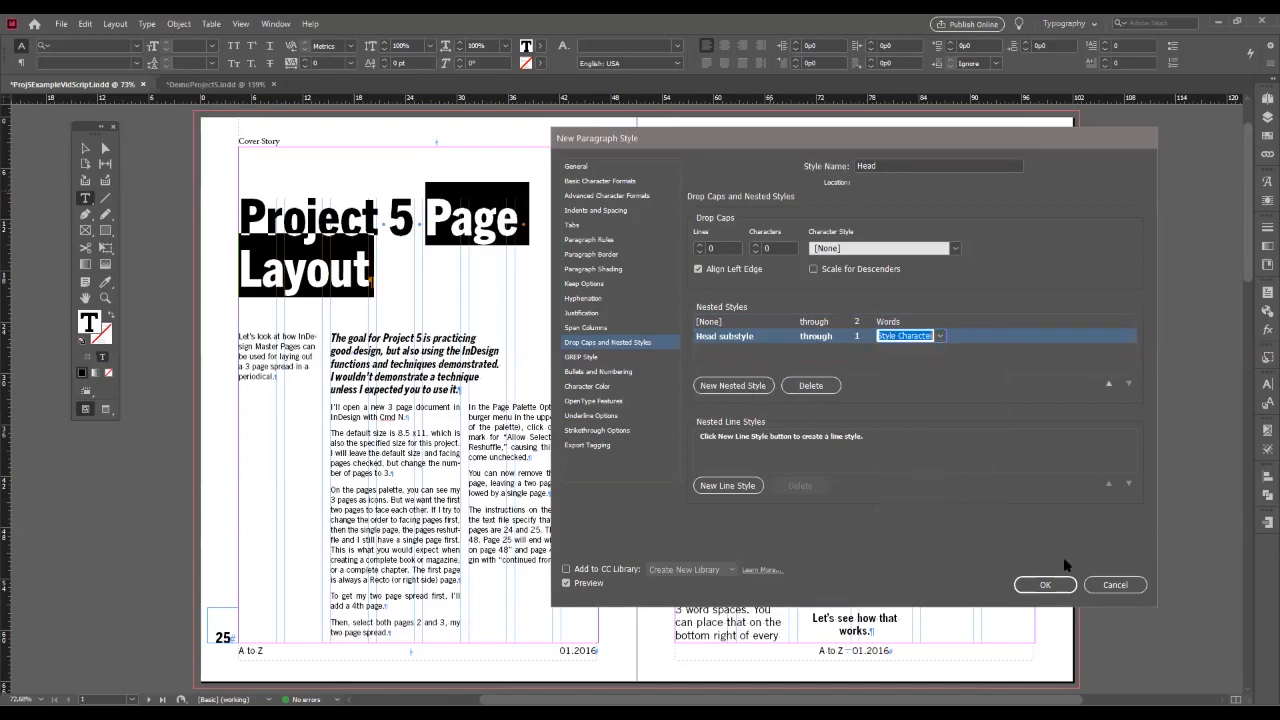
- Save the new Head paragraph style and apply it to the Project 5 headline
click(566, 584)
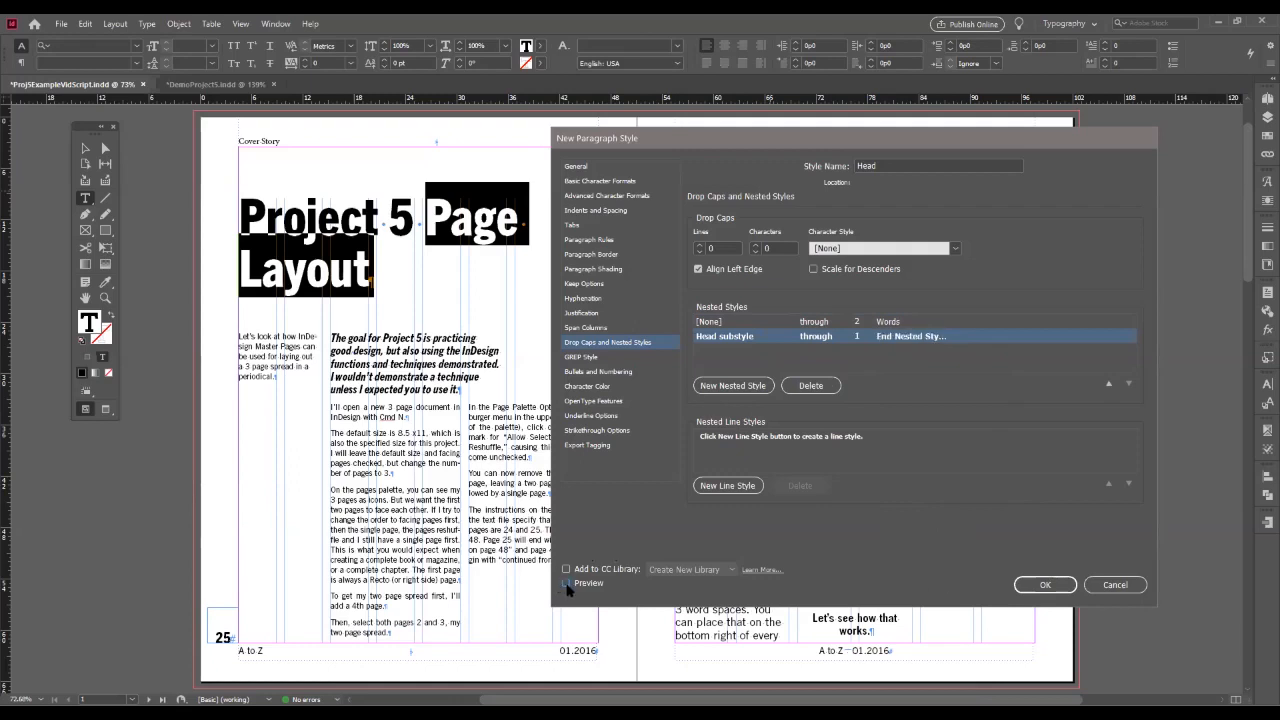
click(827, 337)
click(1043, 585)
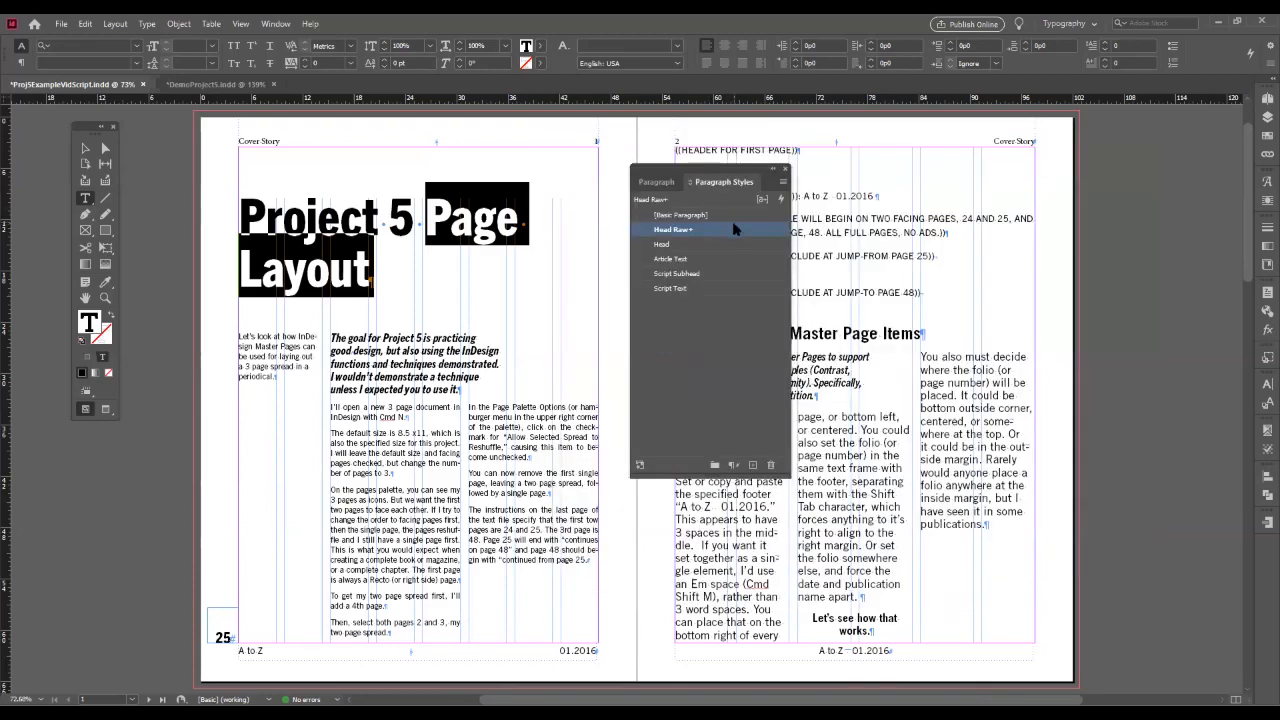
click(703, 245)
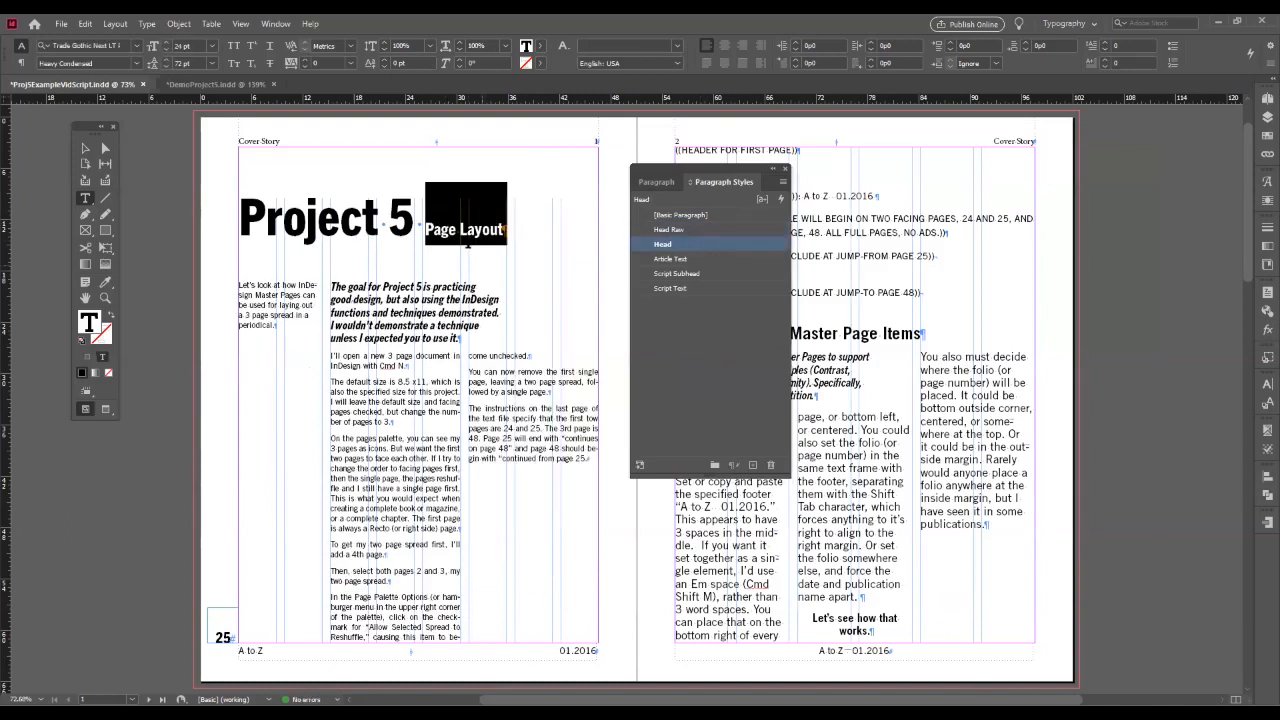
- Replace the space between "Project 5" and "Page Layout" in the headline with an en space
drag(427, 229, 417, 224)
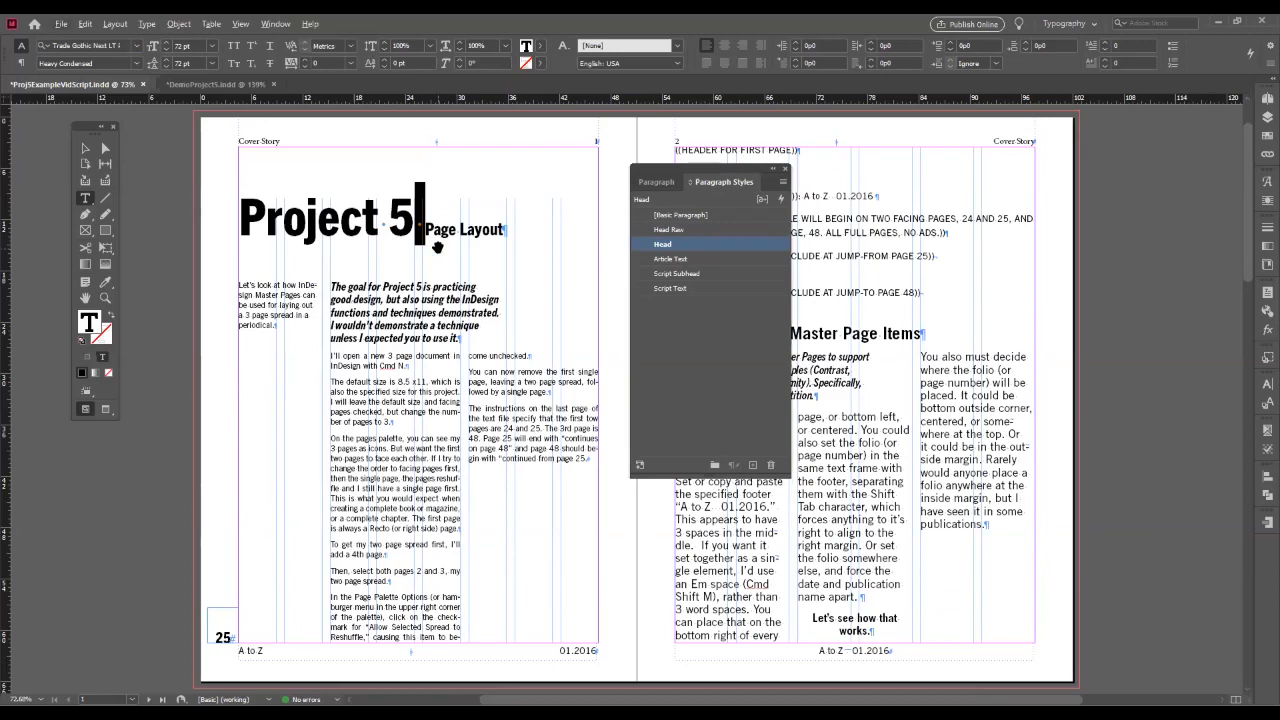
key(ctrl+shift+m)
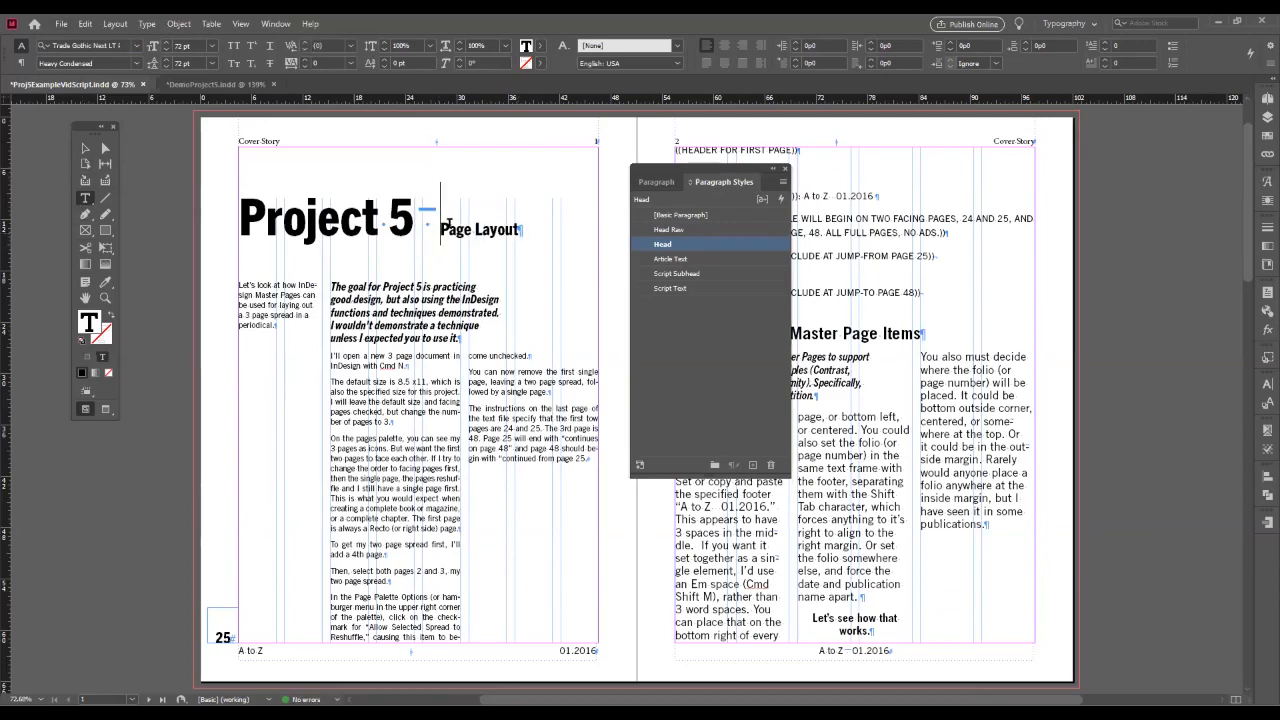
key(shift+Left)
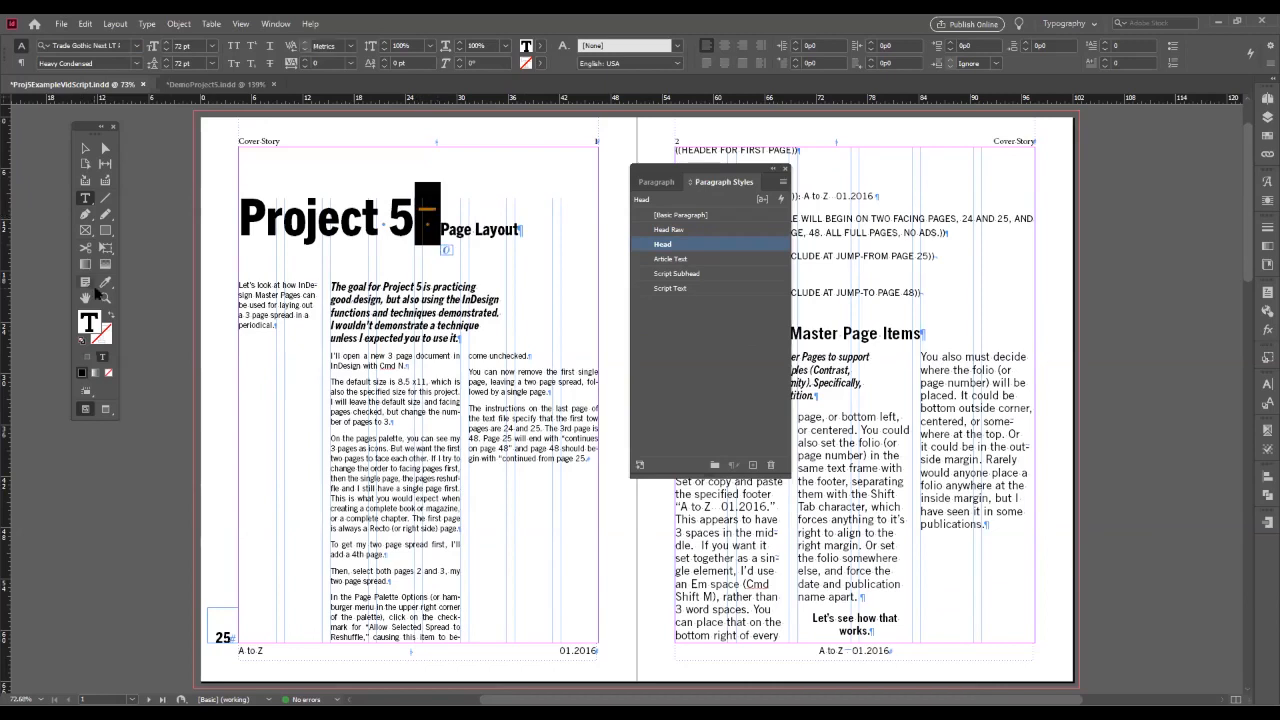
key(BackSpace)
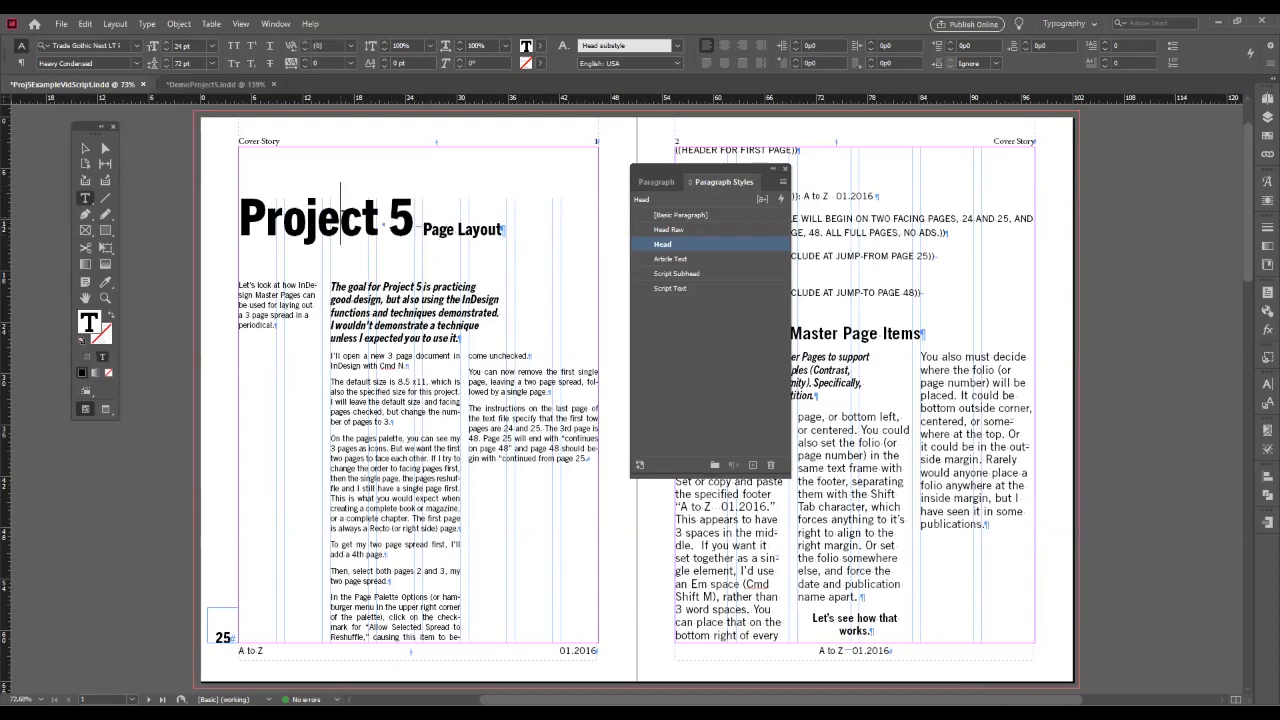
- Edit the Head paragraph style so its first nested style, [None], runs "up to" its end point
drag(340, 210, 414, 210)
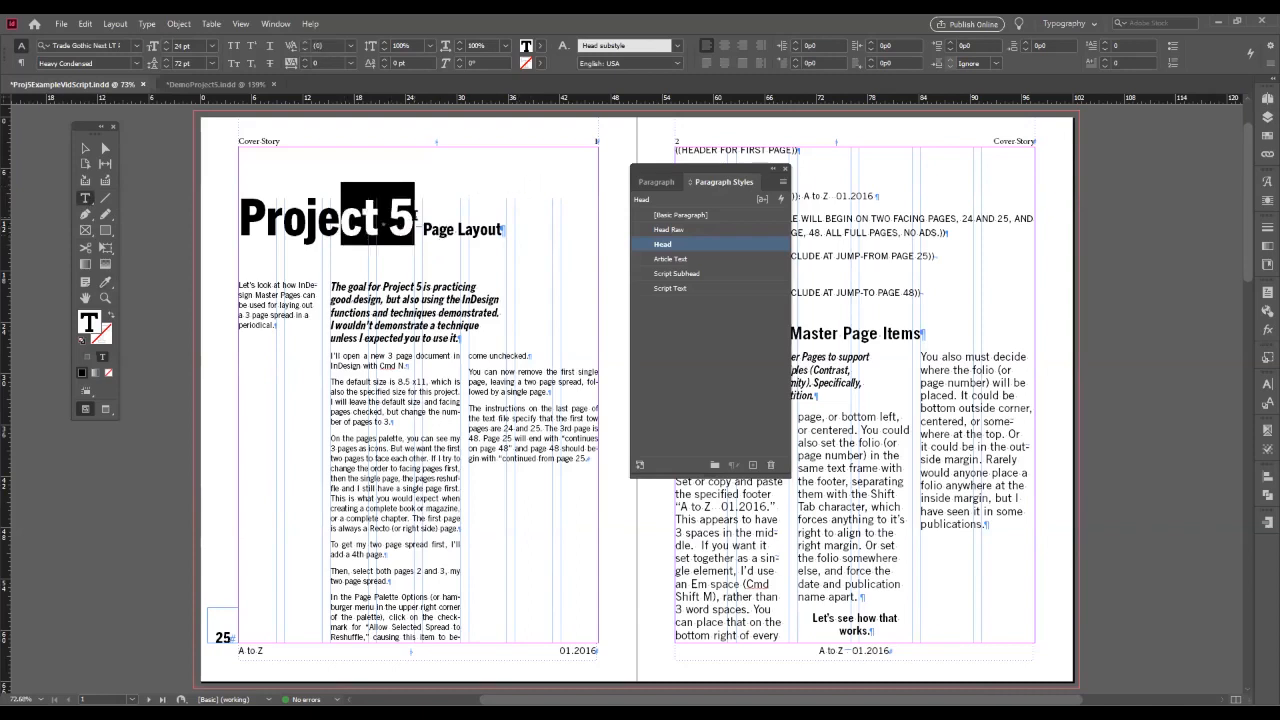
double_click(729, 250)
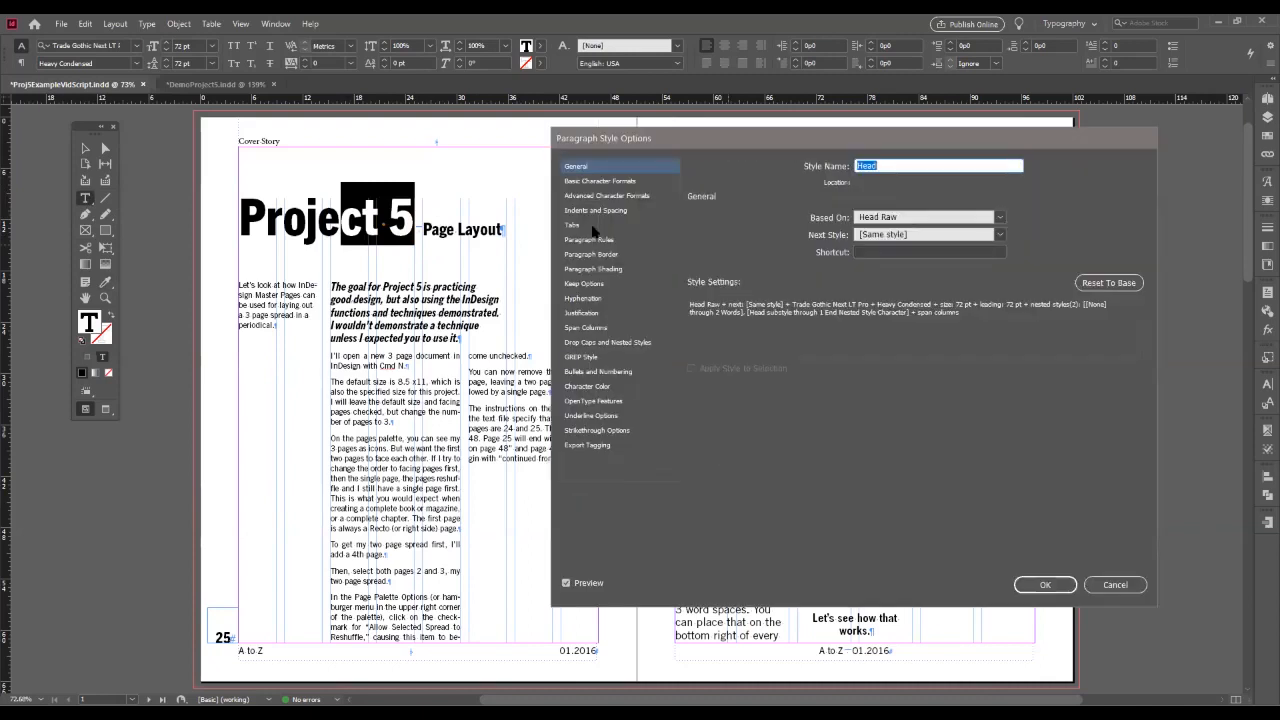
click(620, 343)
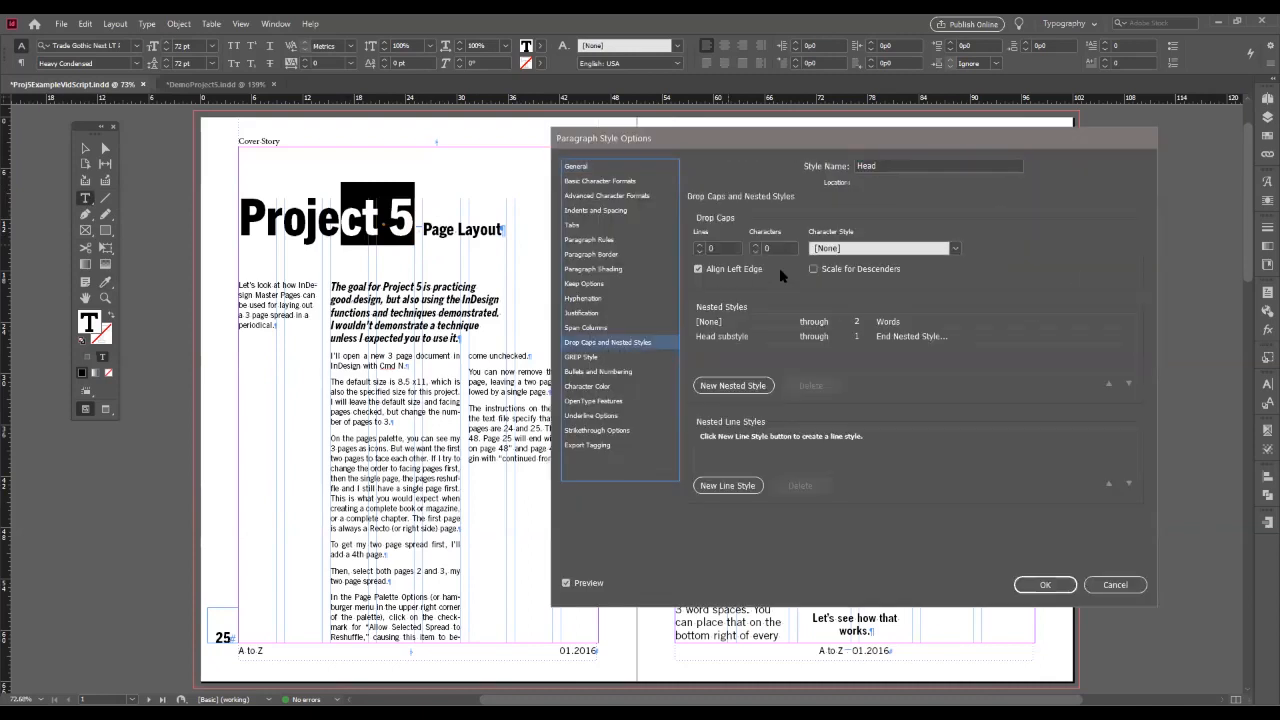
click(822, 323)
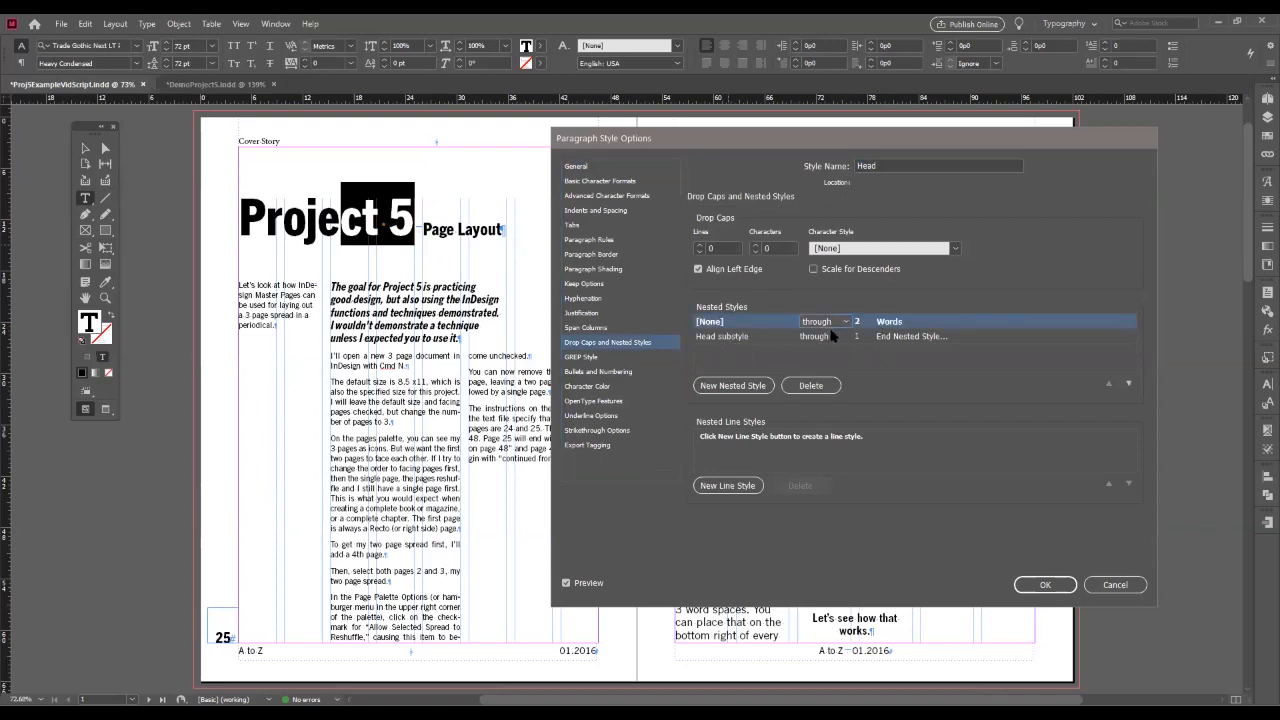
click(847, 322)
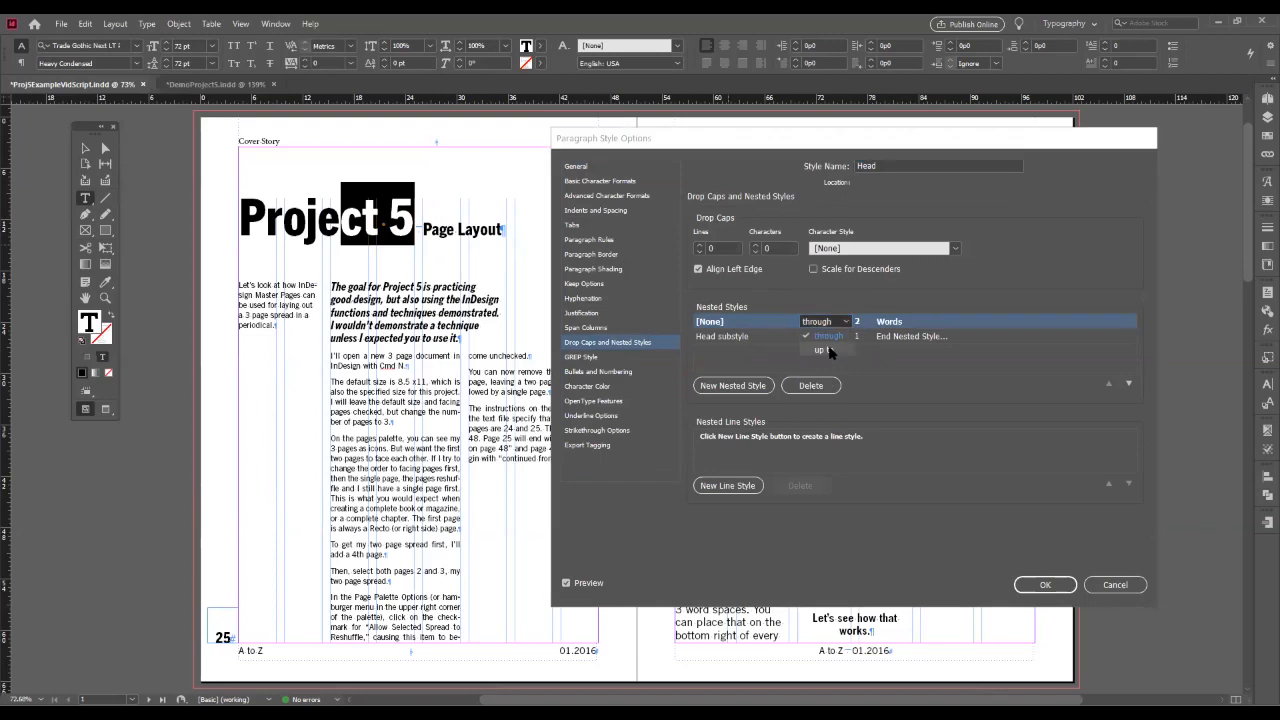
click(826, 350)
- End Head's first nested style at 1 En Spaces and save the style
click(898, 334)
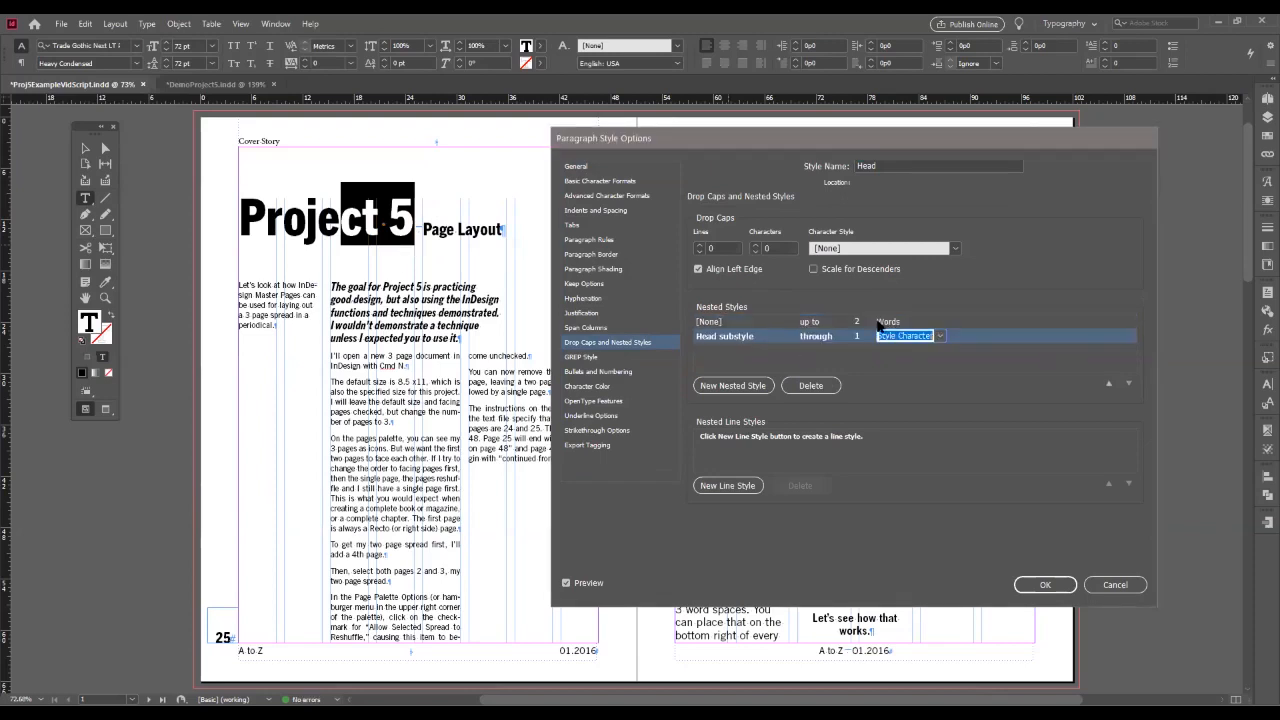
click(877, 322)
click(860, 320)
text(1)
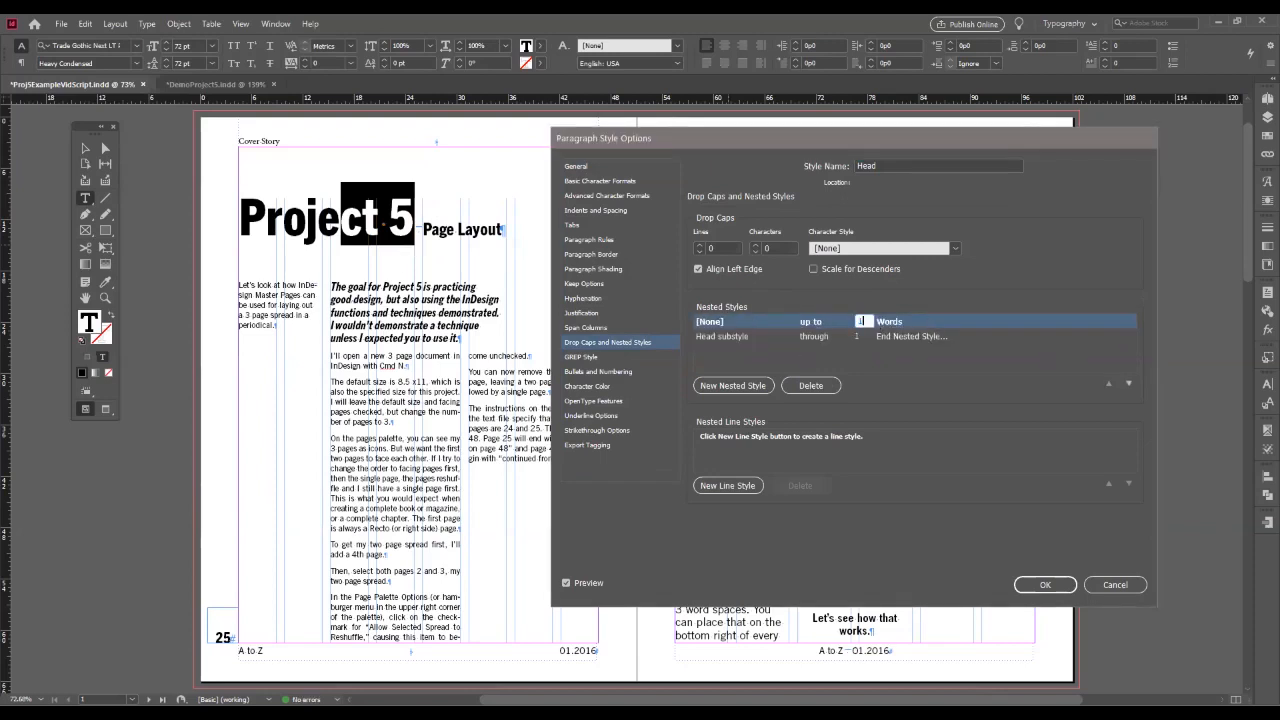
click(889, 321)
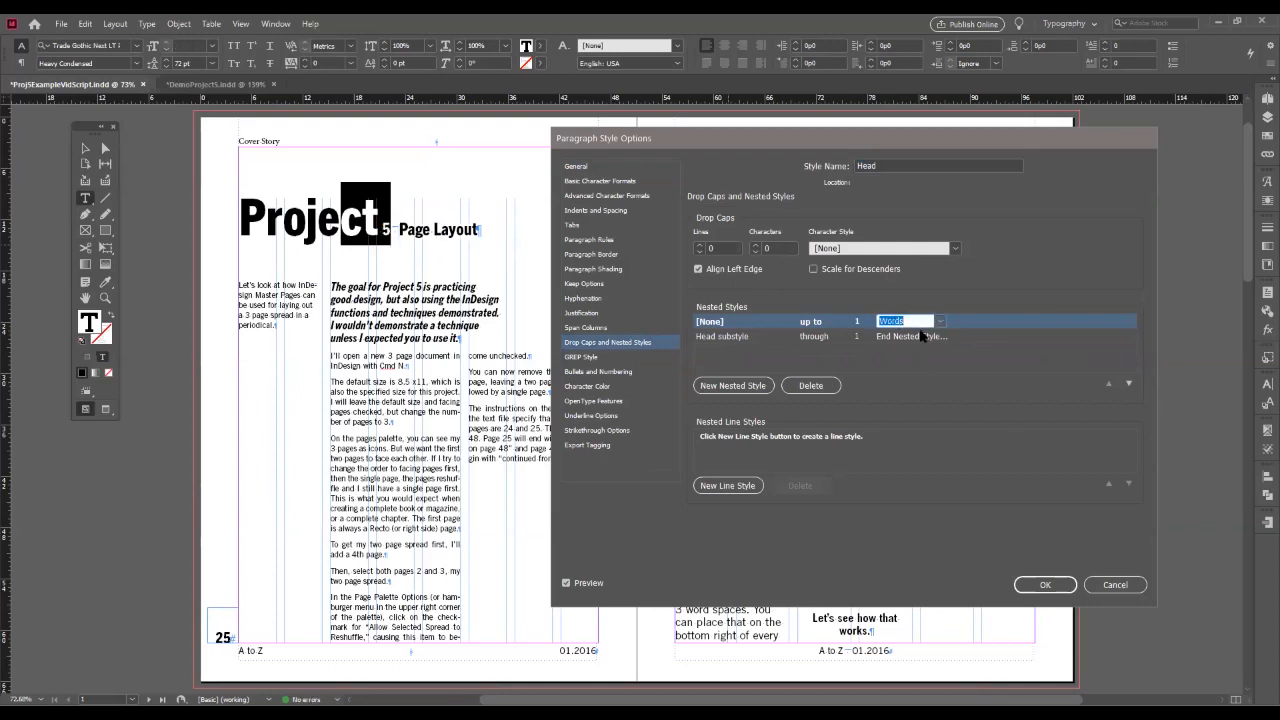
click(937, 321)
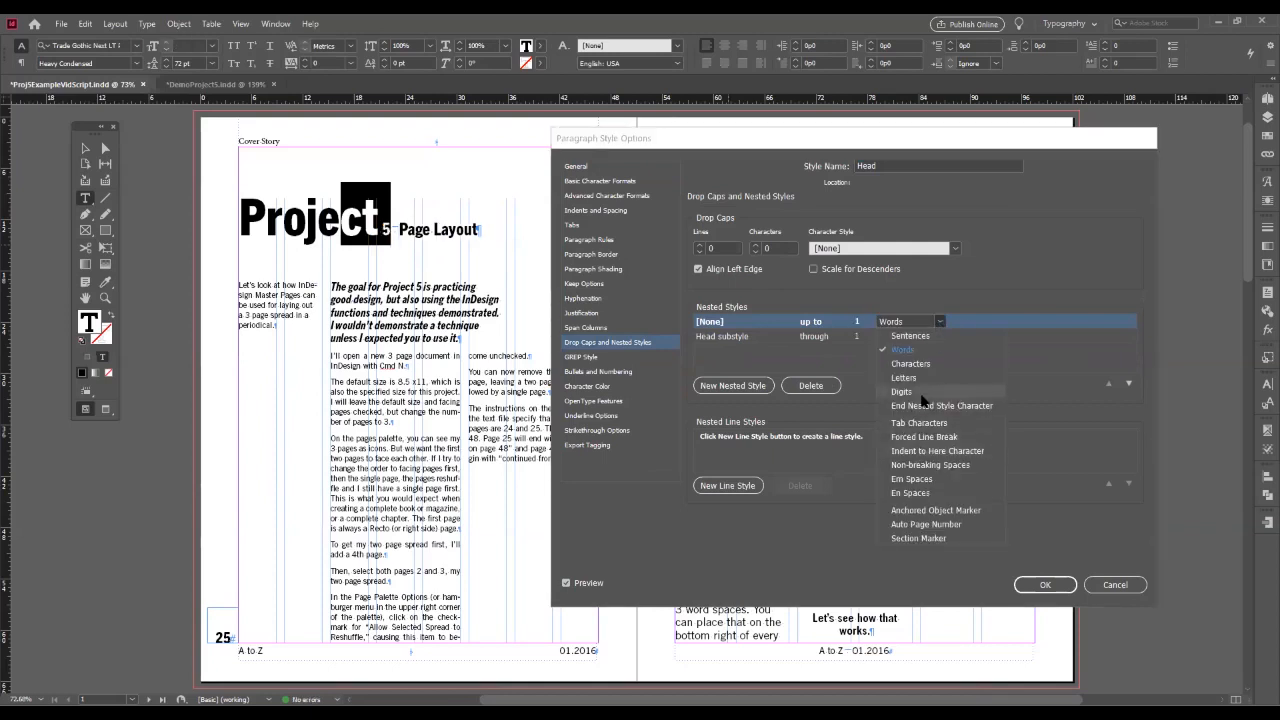
click(910, 494)
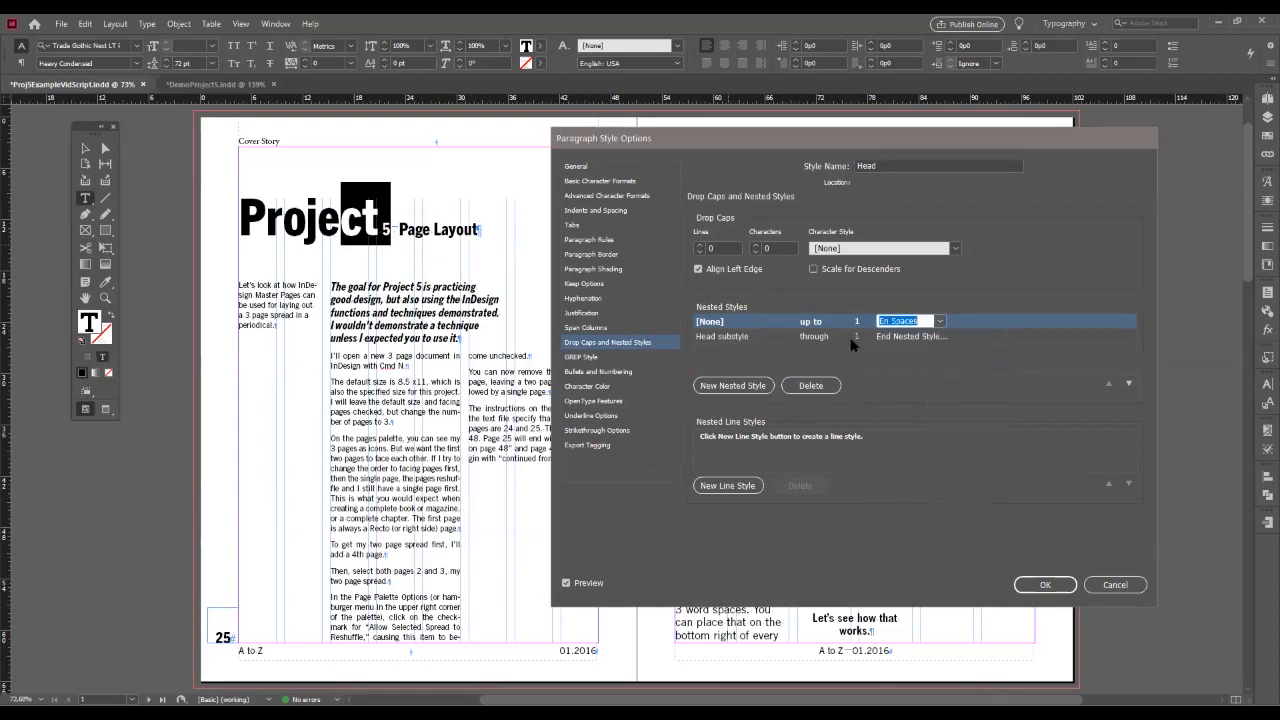
click(768, 338)
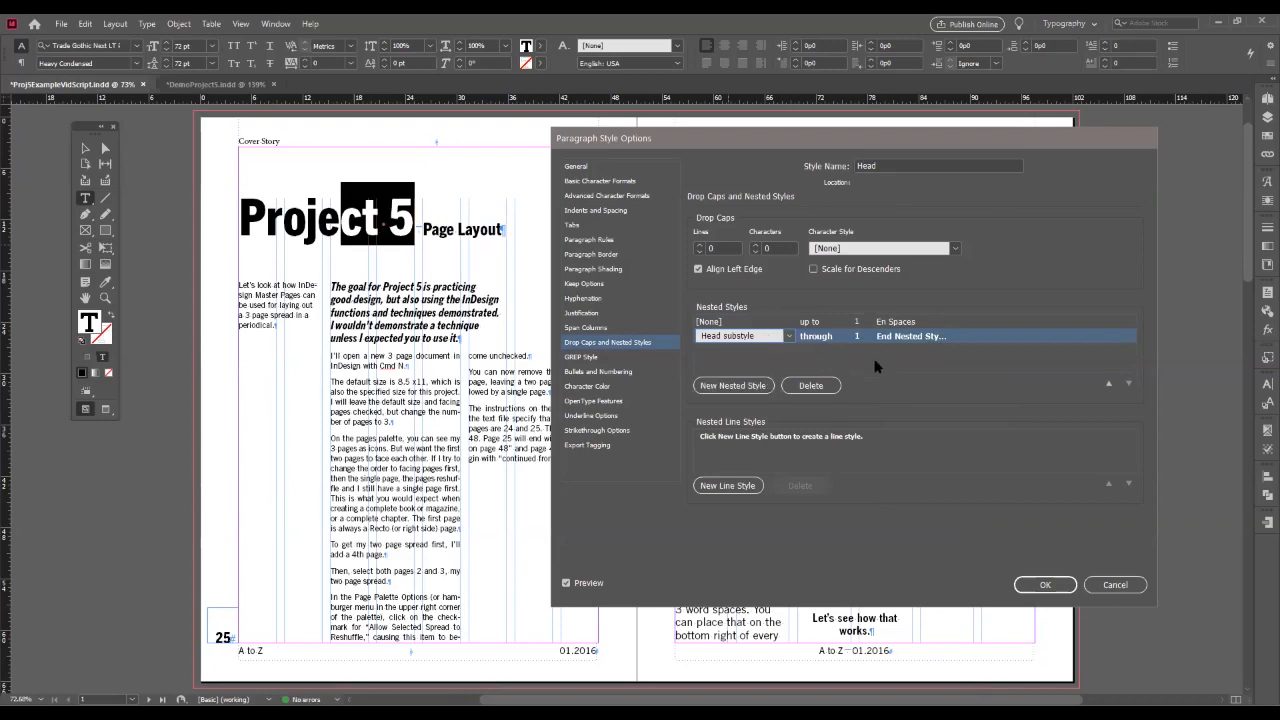
click(1045, 585)
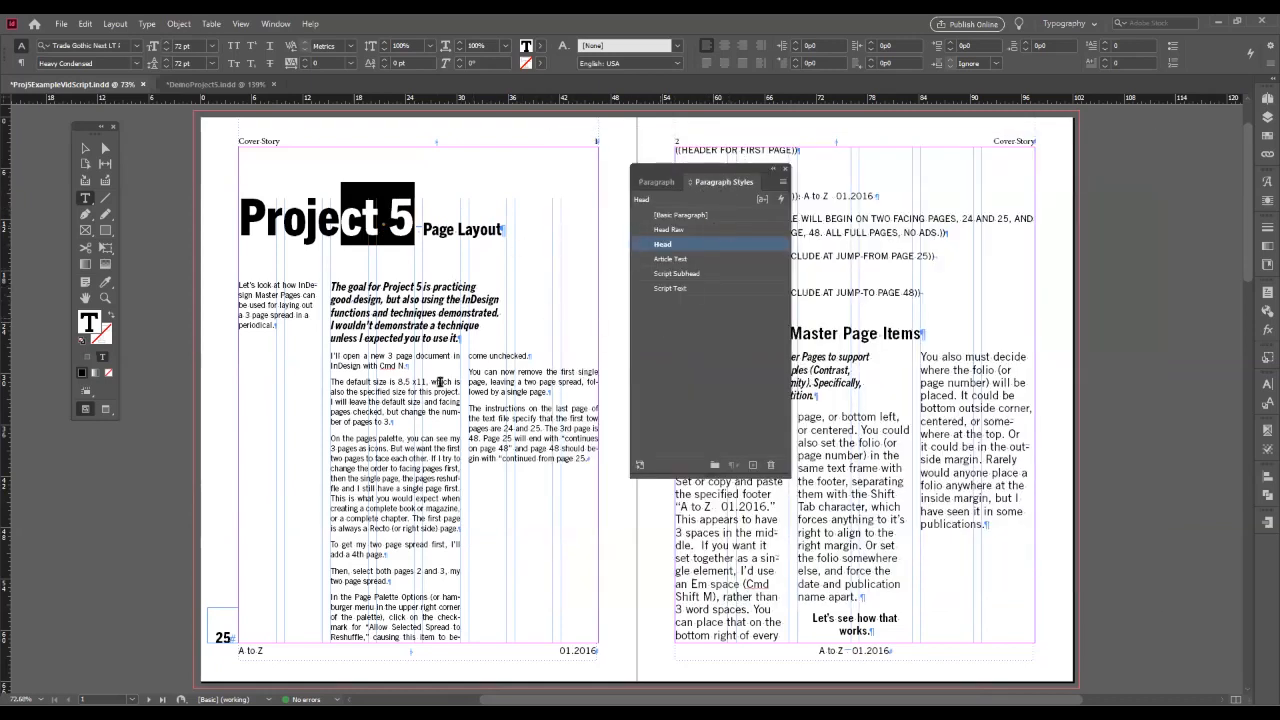
- Create a new paragraph style named "Intro" from the formatting of the paragraph beginning "The goal for Project 5"
drag(437, 326, 400, 312)
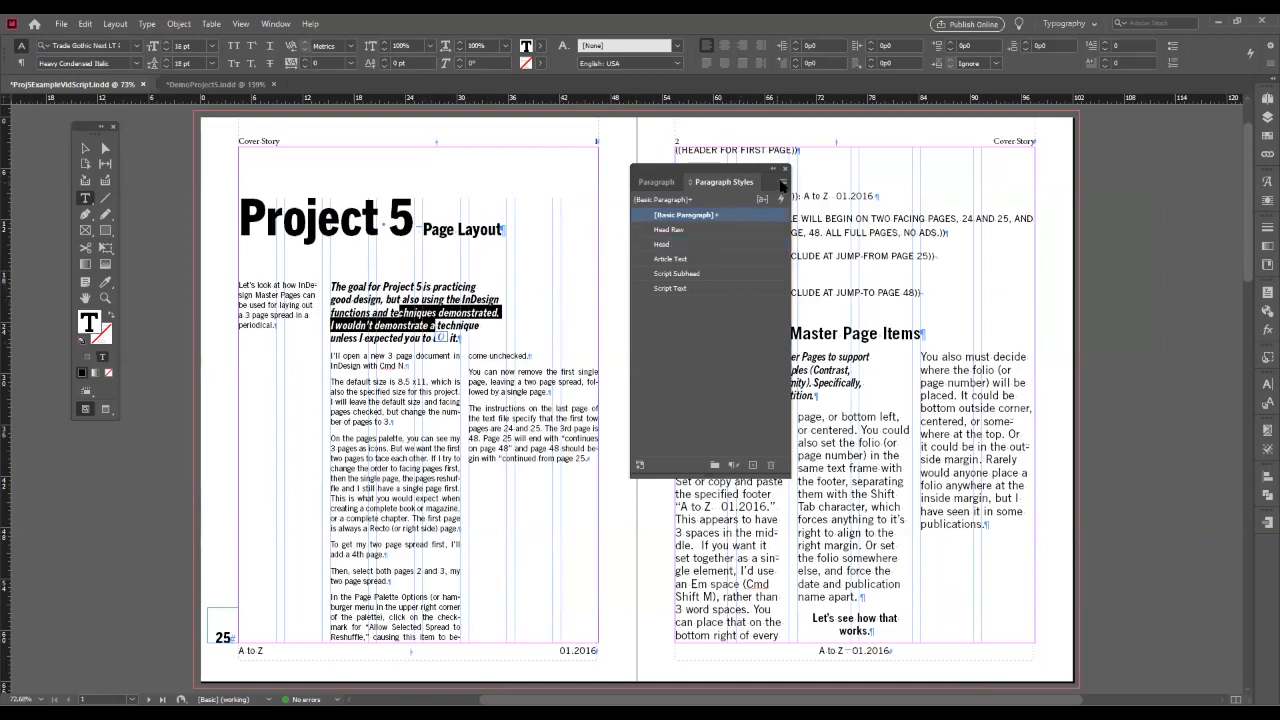
click(782, 182)
click(858, 188)
key(BackSpace)
text(Intro)
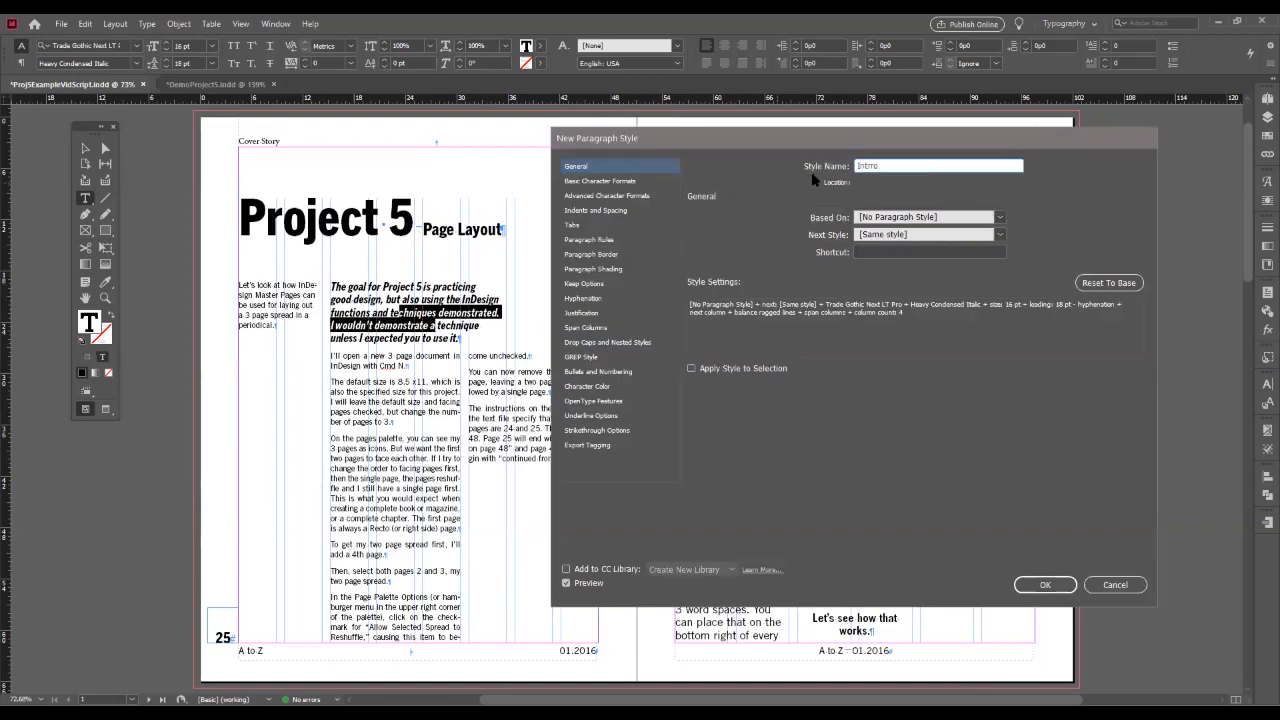
key(BackSpace)
key(Return)
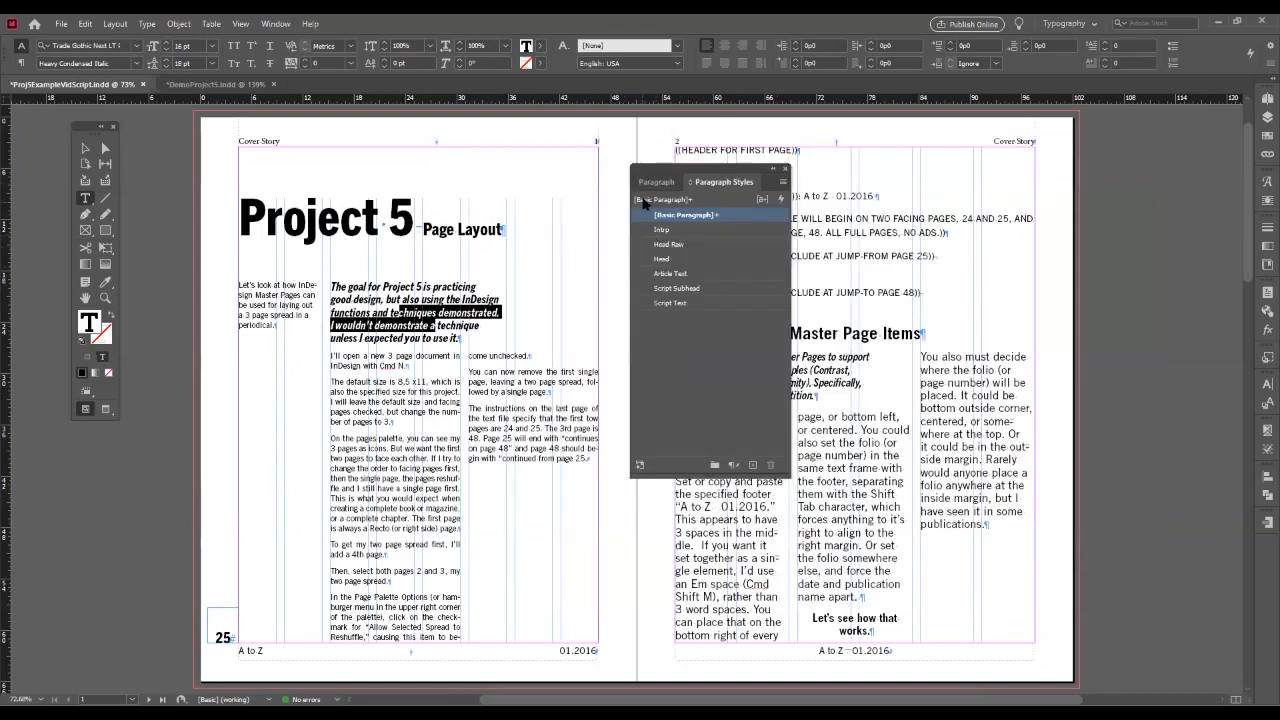
- Apply the new style to the introductory paragraph and correct its name to "Intro"
click(662, 231)
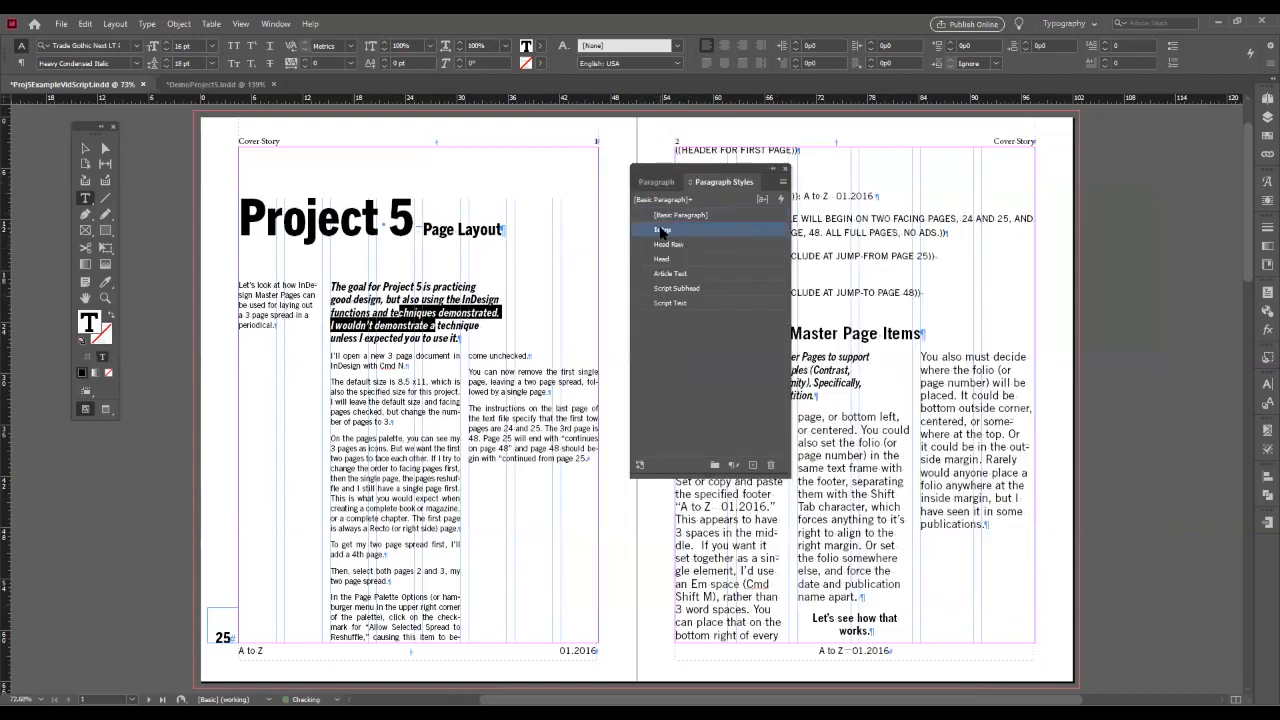
click(670, 231)
key(BackSpace)
text(o)
key(Return)
- Apply the Article Text paragraph style to all the body paragraphs below the introductory paragraph on page 25
drag(373, 366, 548, 448)
drag(331, 358, 573, 547)
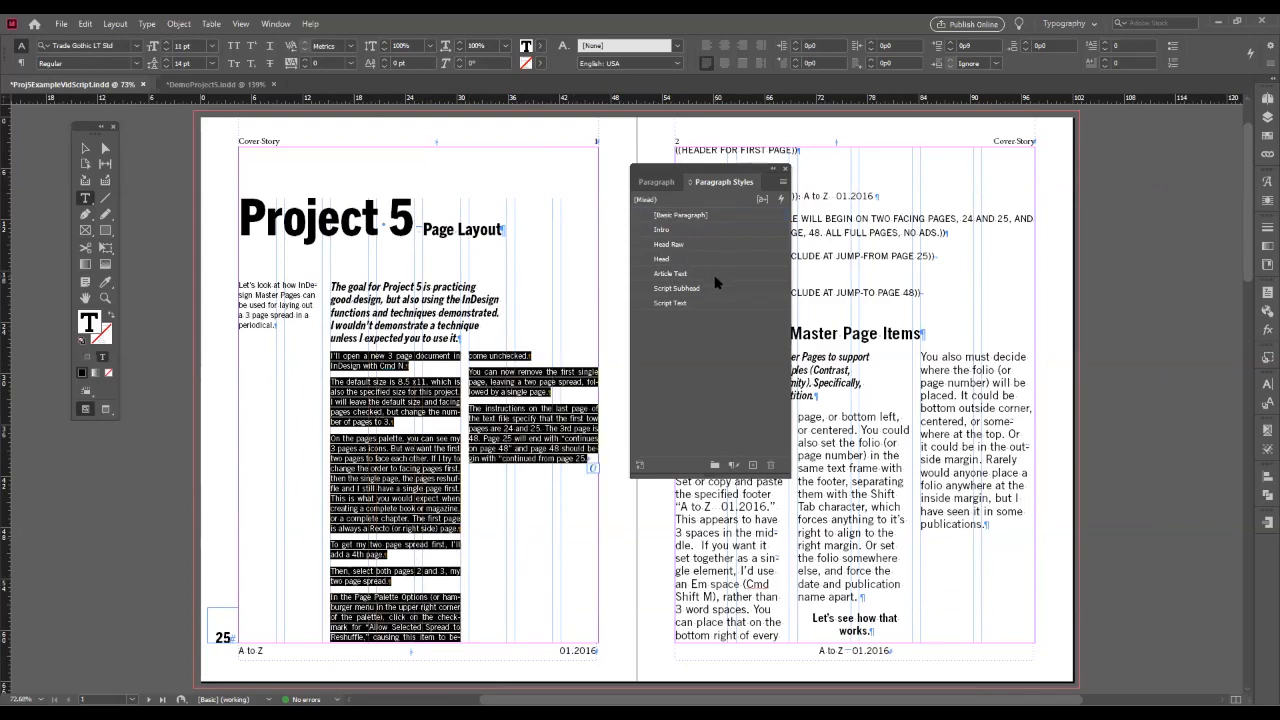
click(672, 273)
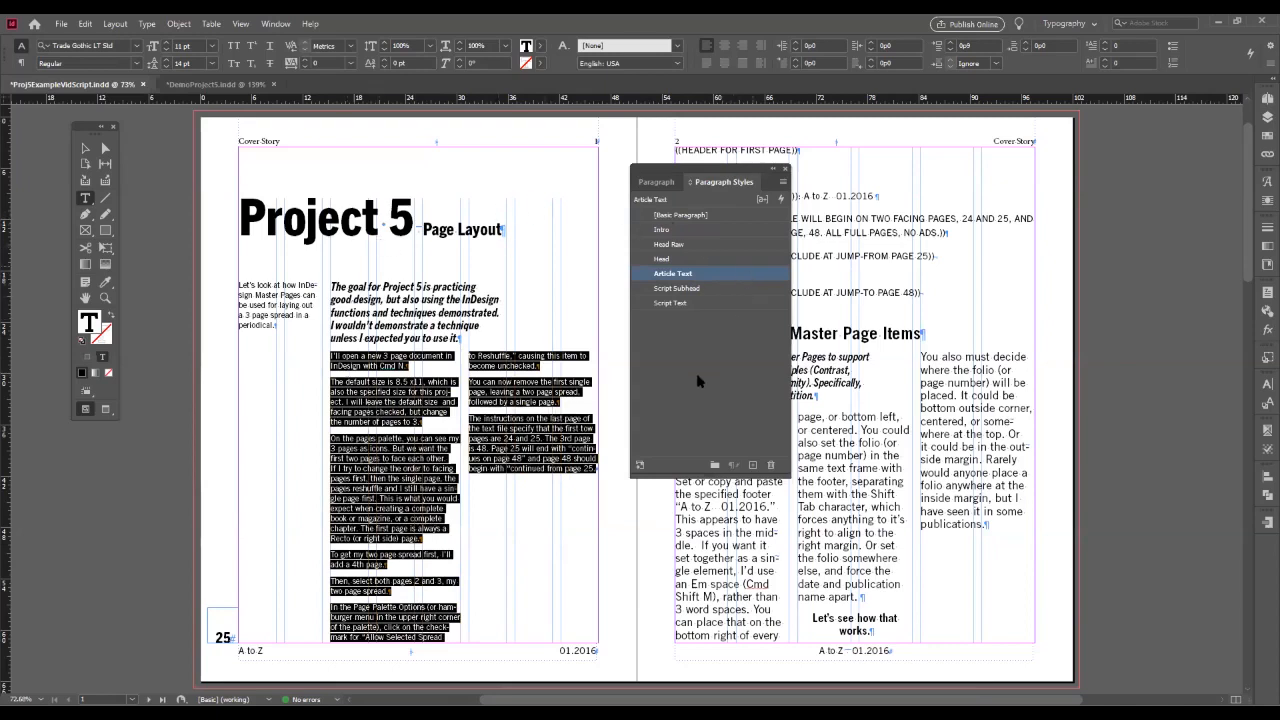
- Change the Article Text style's font family to Century Old Style Std, keeping the previewed body columns in view
double_click(684, 274)
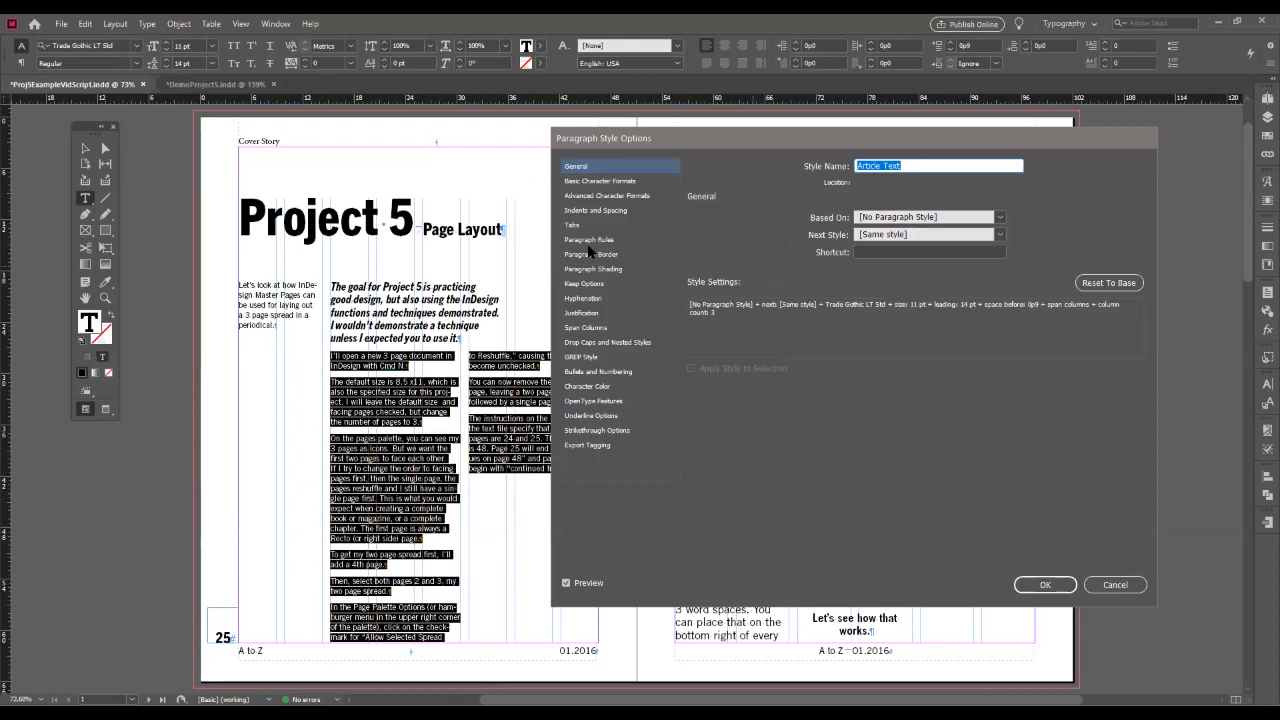
click(580, 183)
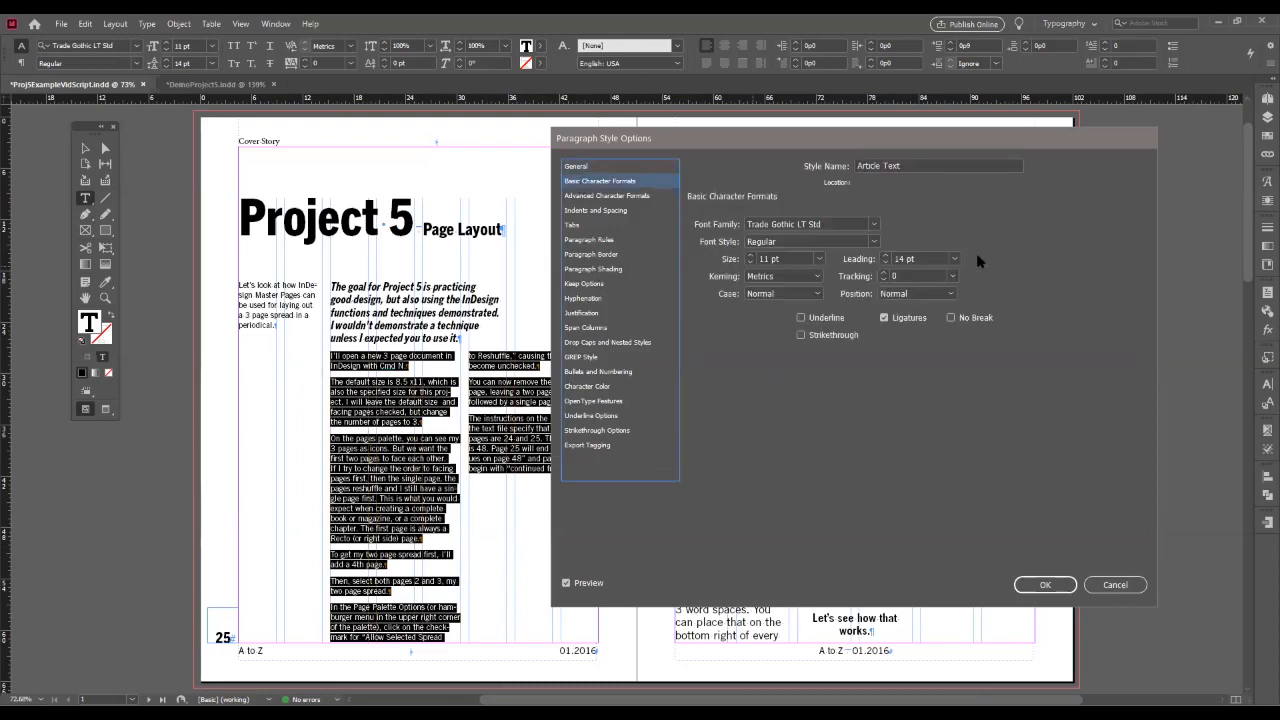
click(837, 222)
key(ctrl+a)
text(Ce)
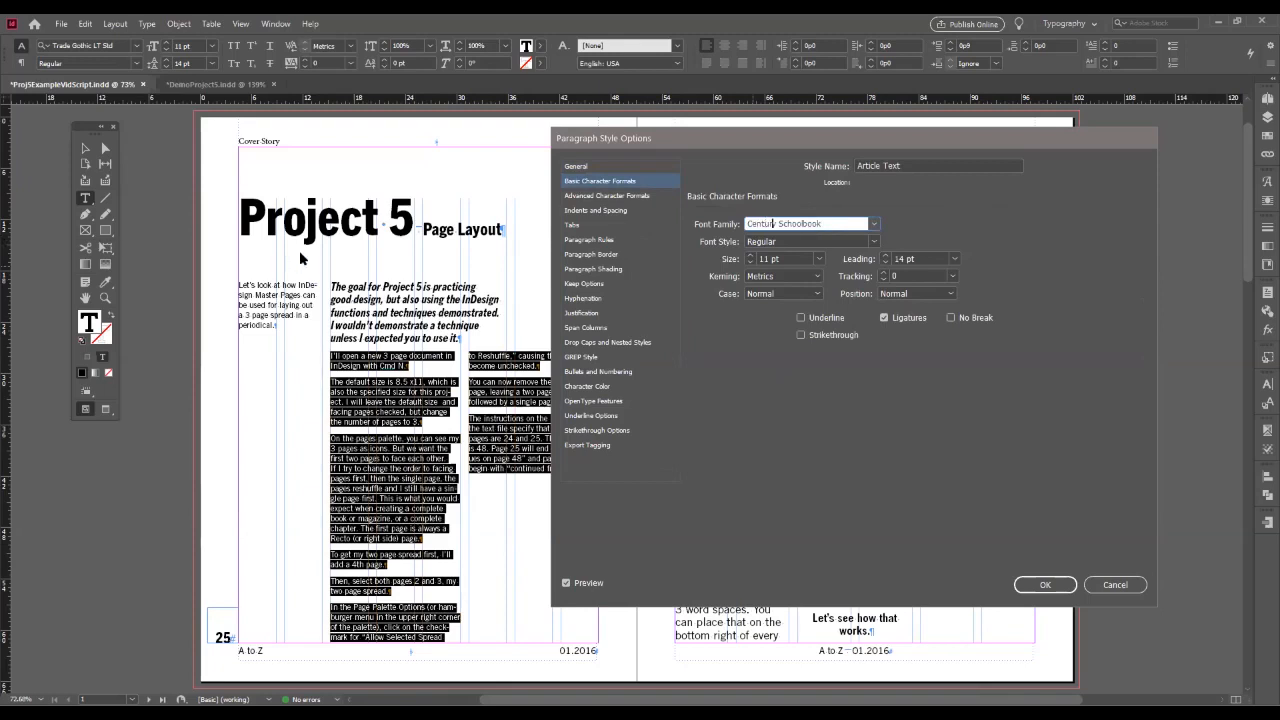
text(ntury Old Style Std)
key(Tab)
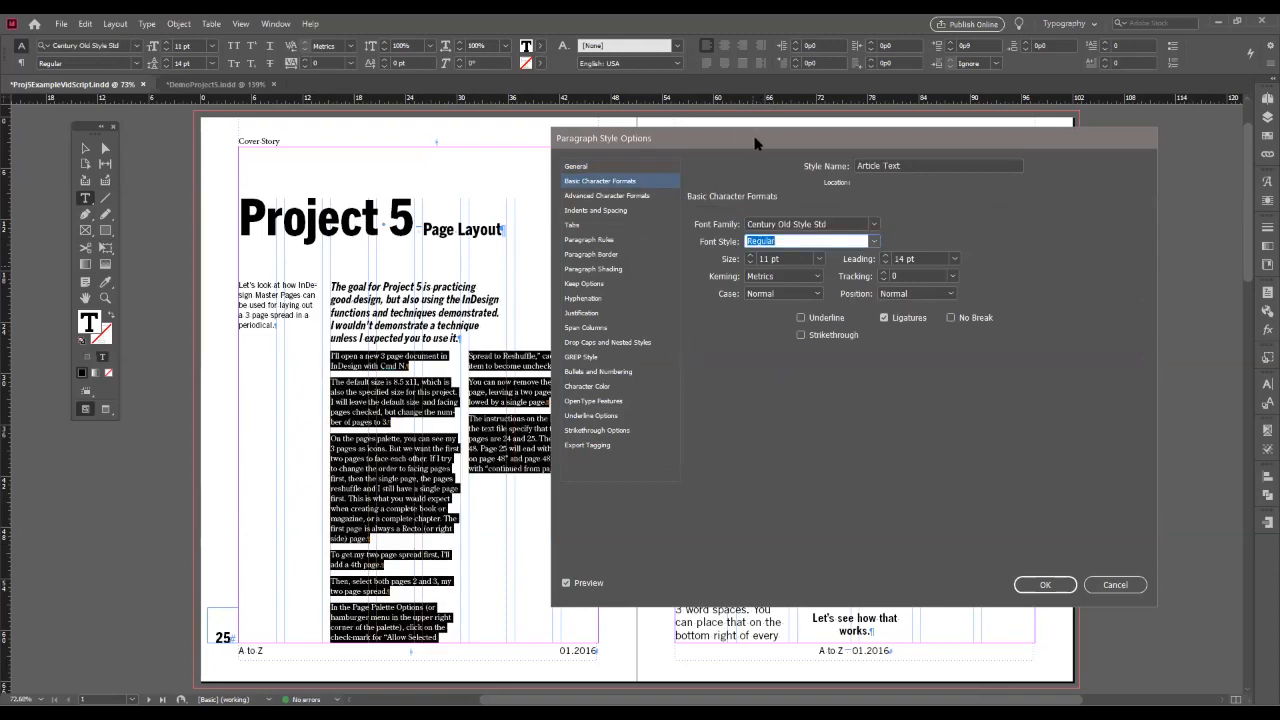
drag(755, 143, 817, 150)
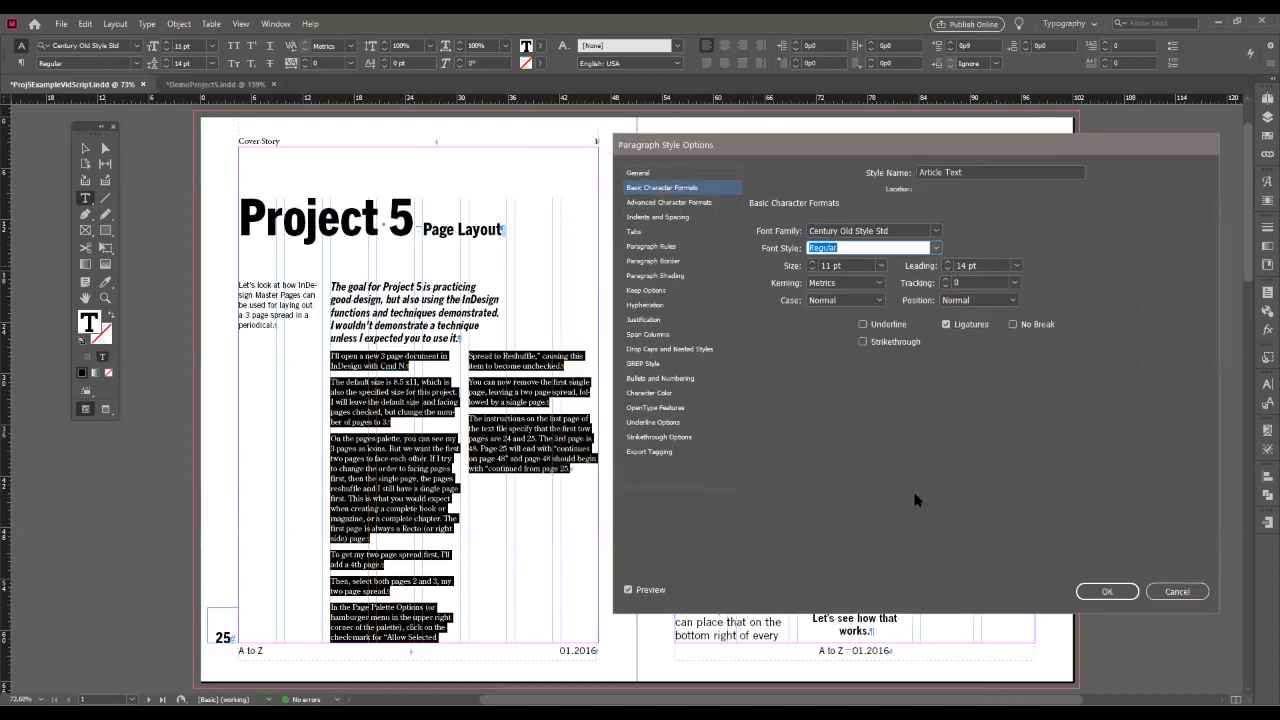
- Set the Article Text style's alignment to Left Justify
click(652, 246)
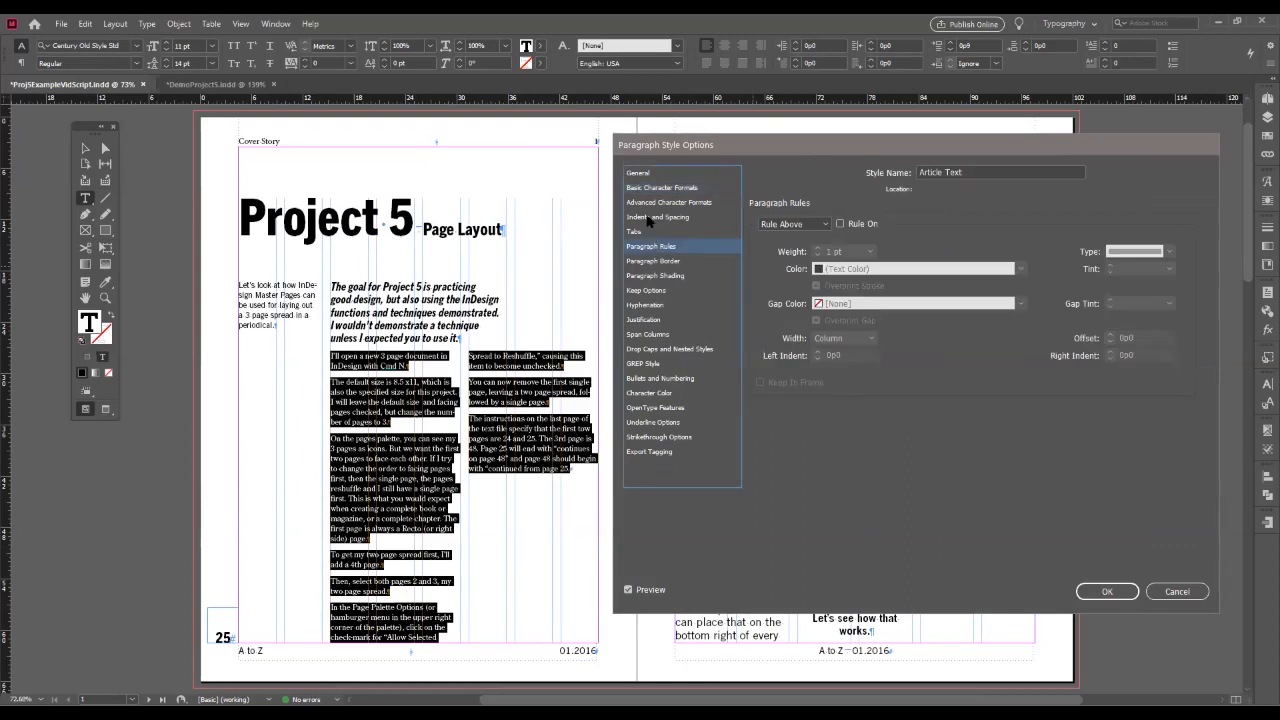
click(656, 217)
click(867, 231)
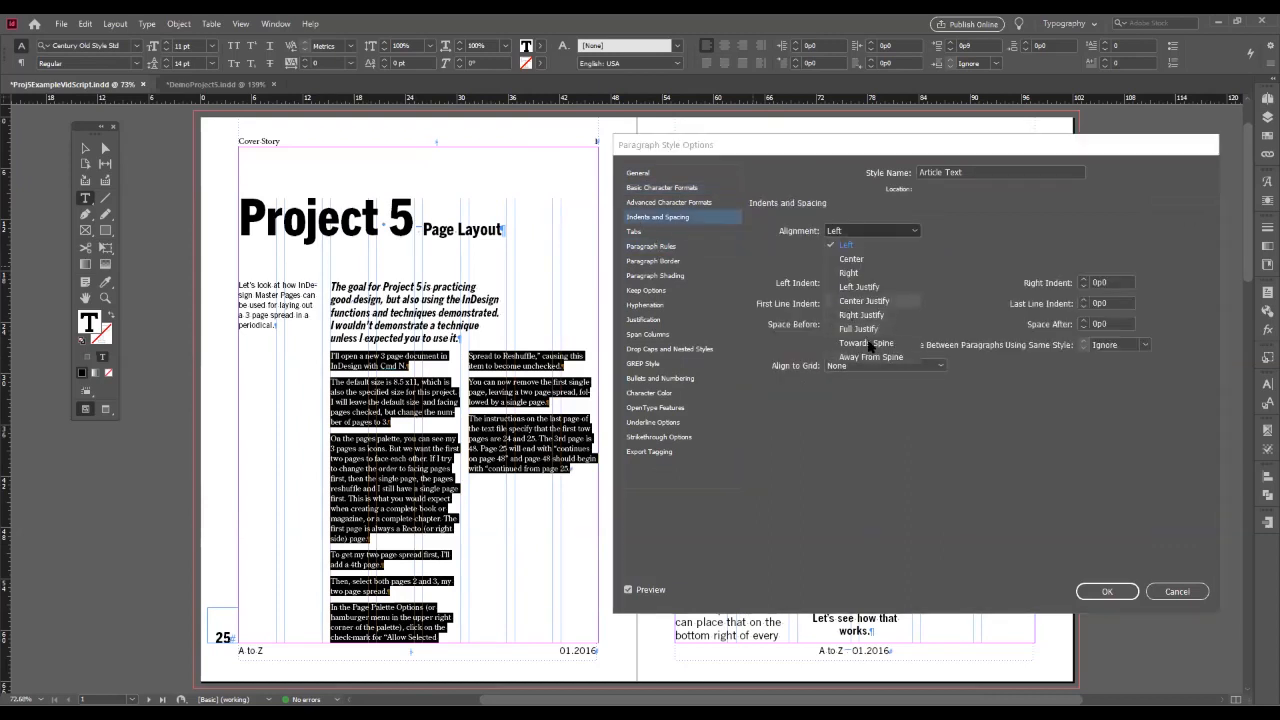
click(857, 289)
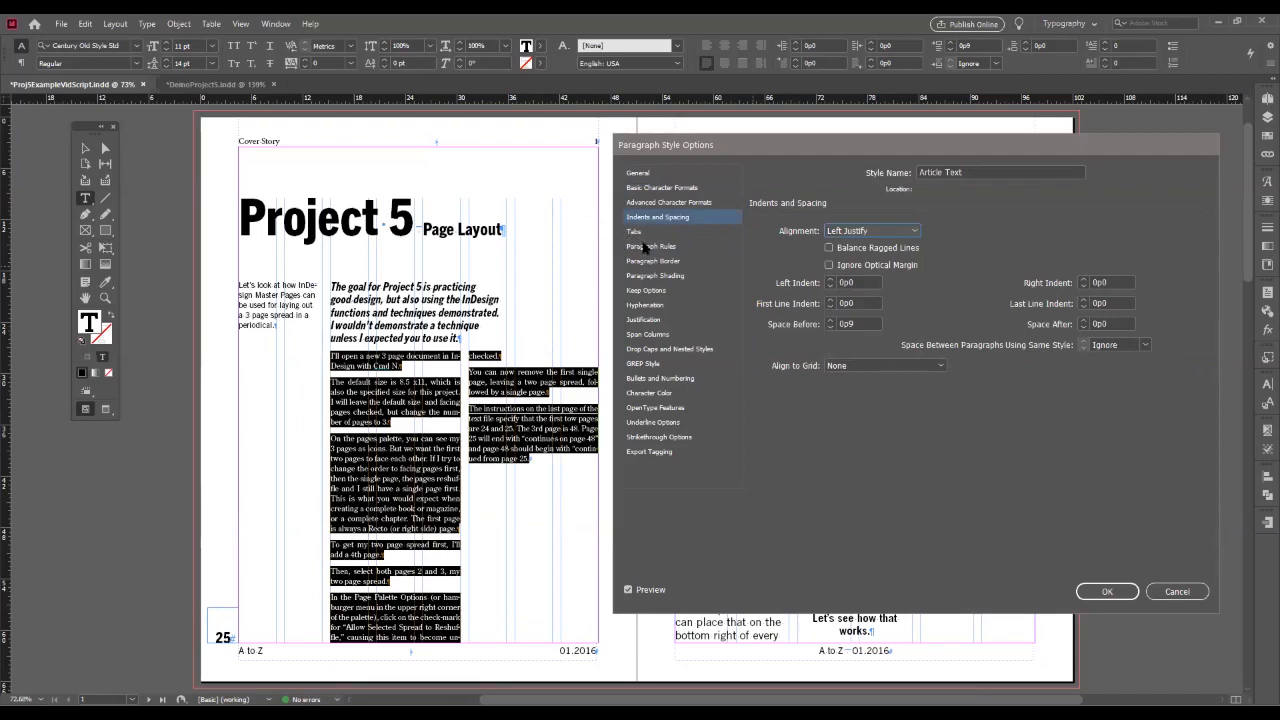
- Limit Article Text hyphenation to words of at least 6 letters, after first 3, before last 3, with a hyphen limit of 1
click(640, 305)
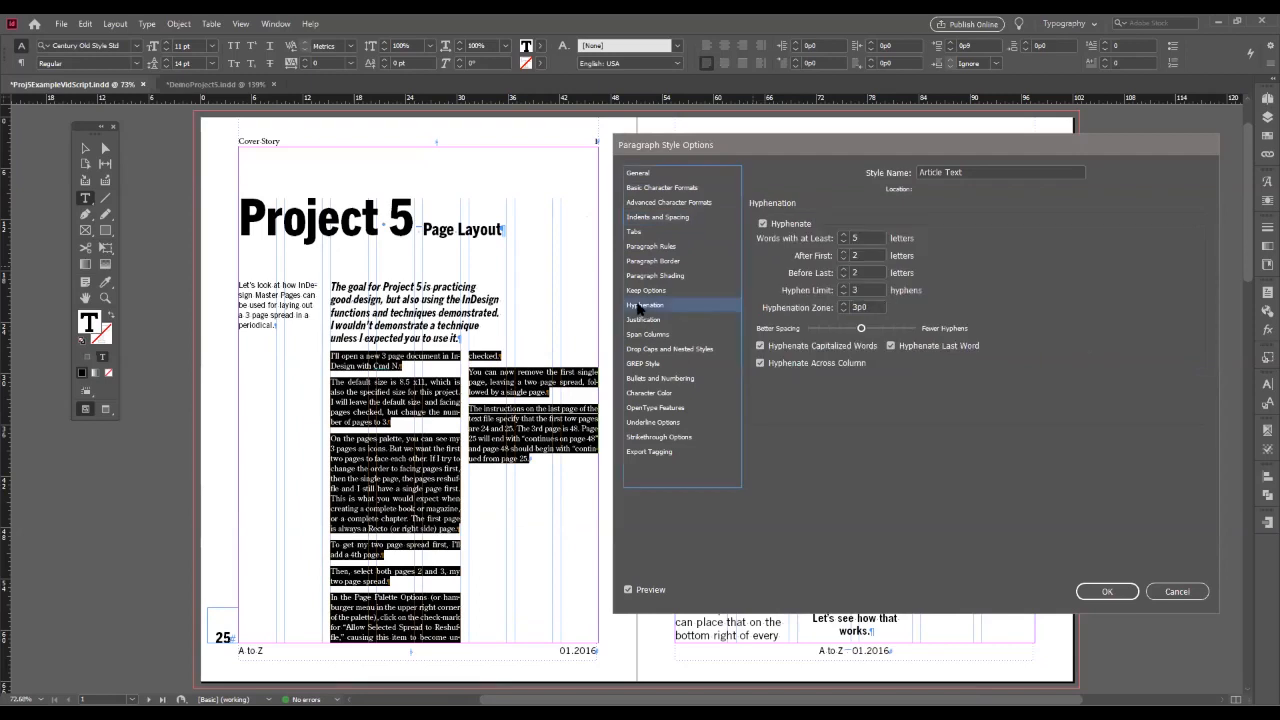
click(866, 240)
text(6)
key(Tab)
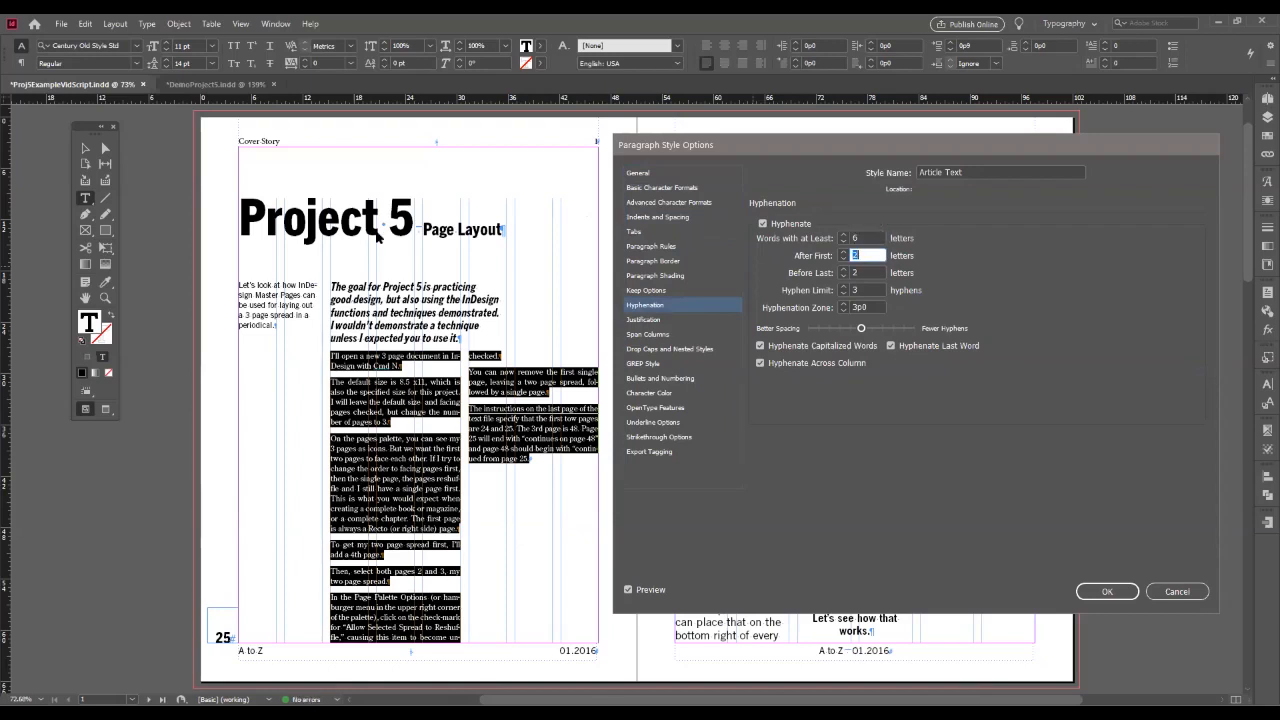
text(3)
key(Tab)
text(3)
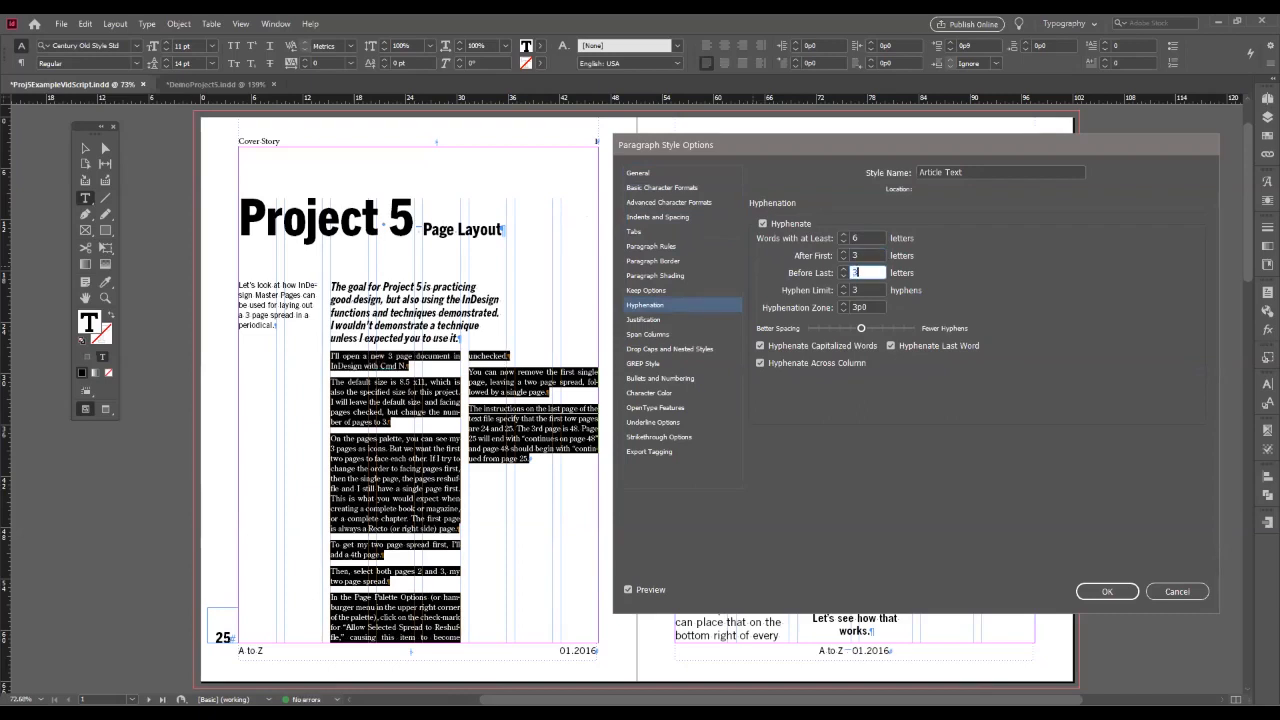
key(Tab)
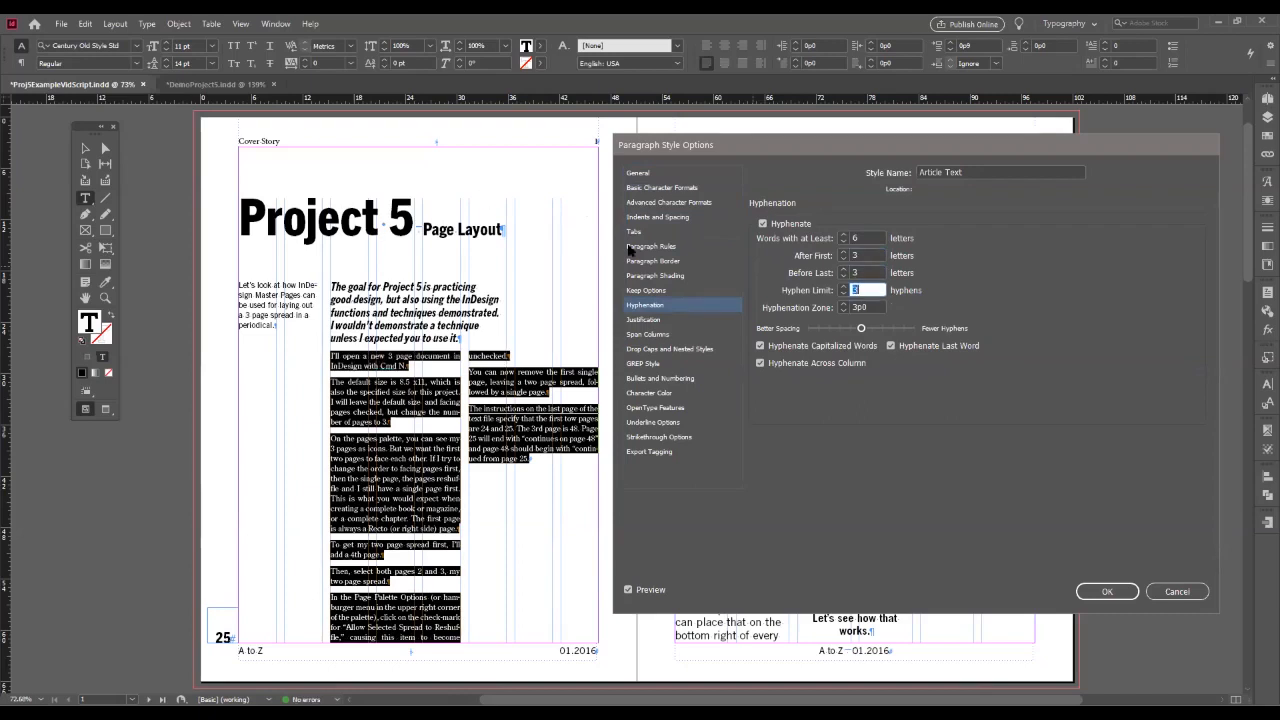
text(1)
key(Tab)
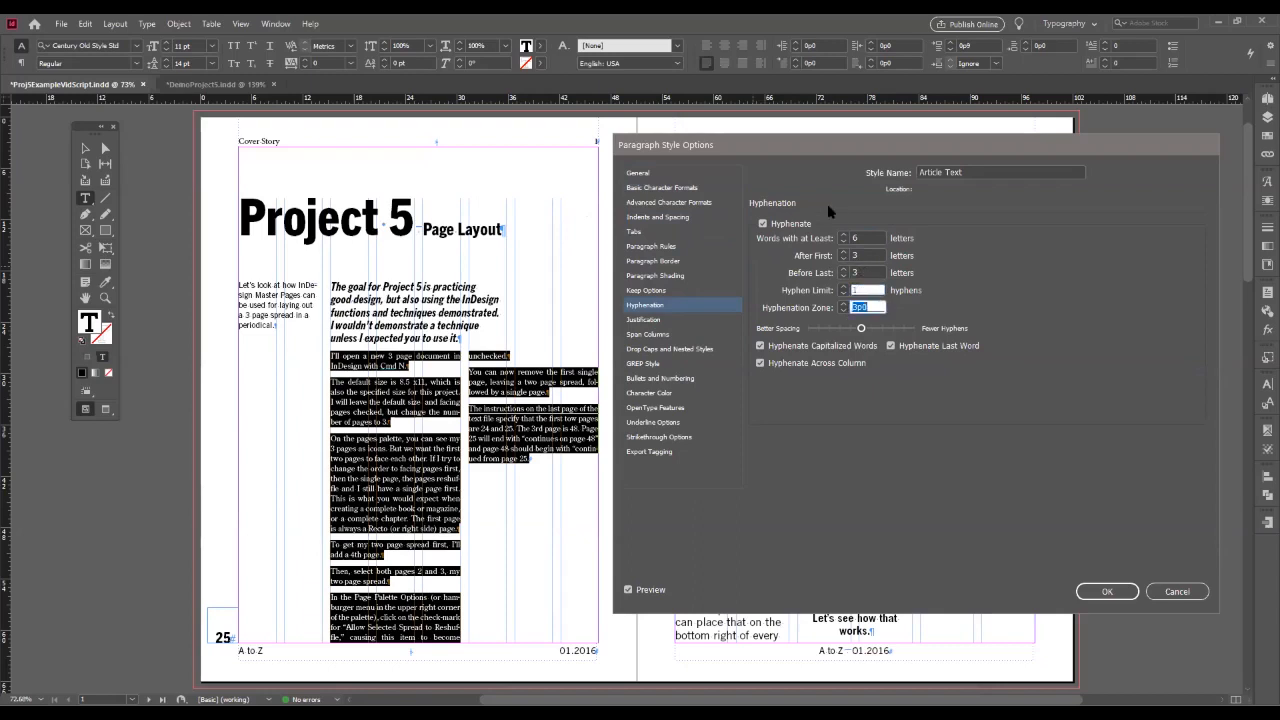
- Shift Article Text hyphenation toward better spacing and disallow hyphenating capitalized words and the last word
click(822, 329)
click(761, 346)
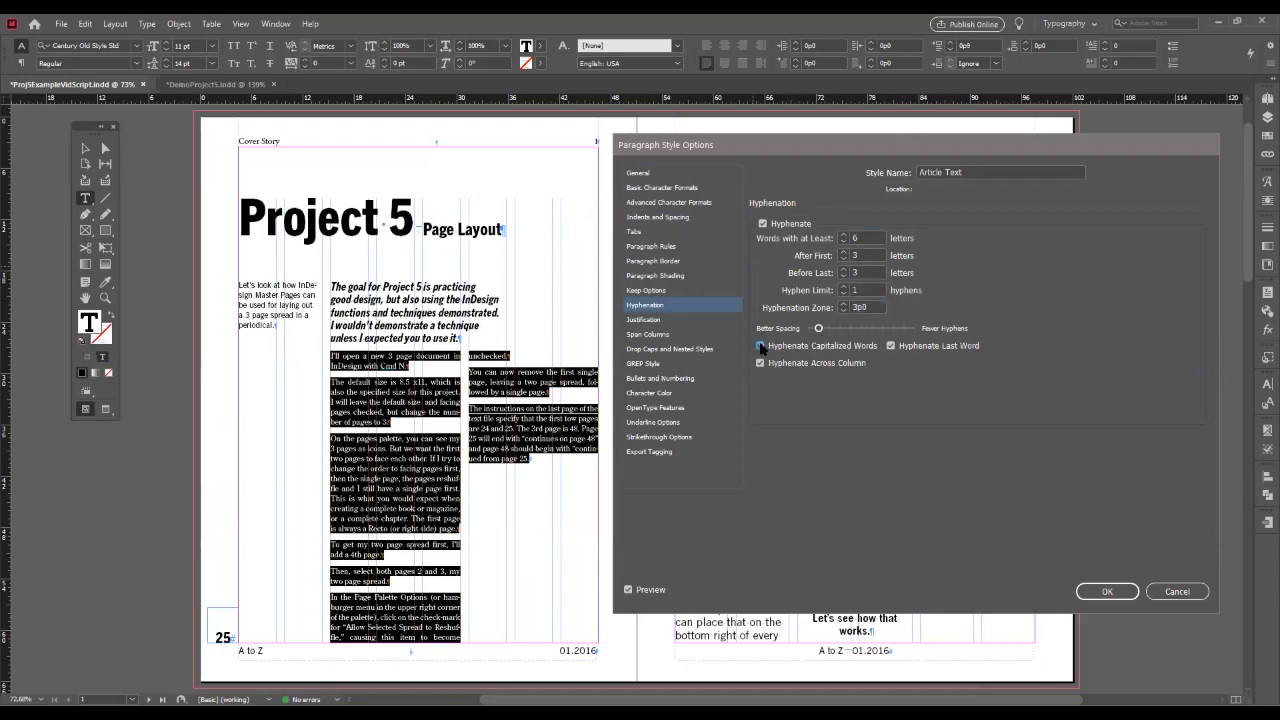
click(891, 346)
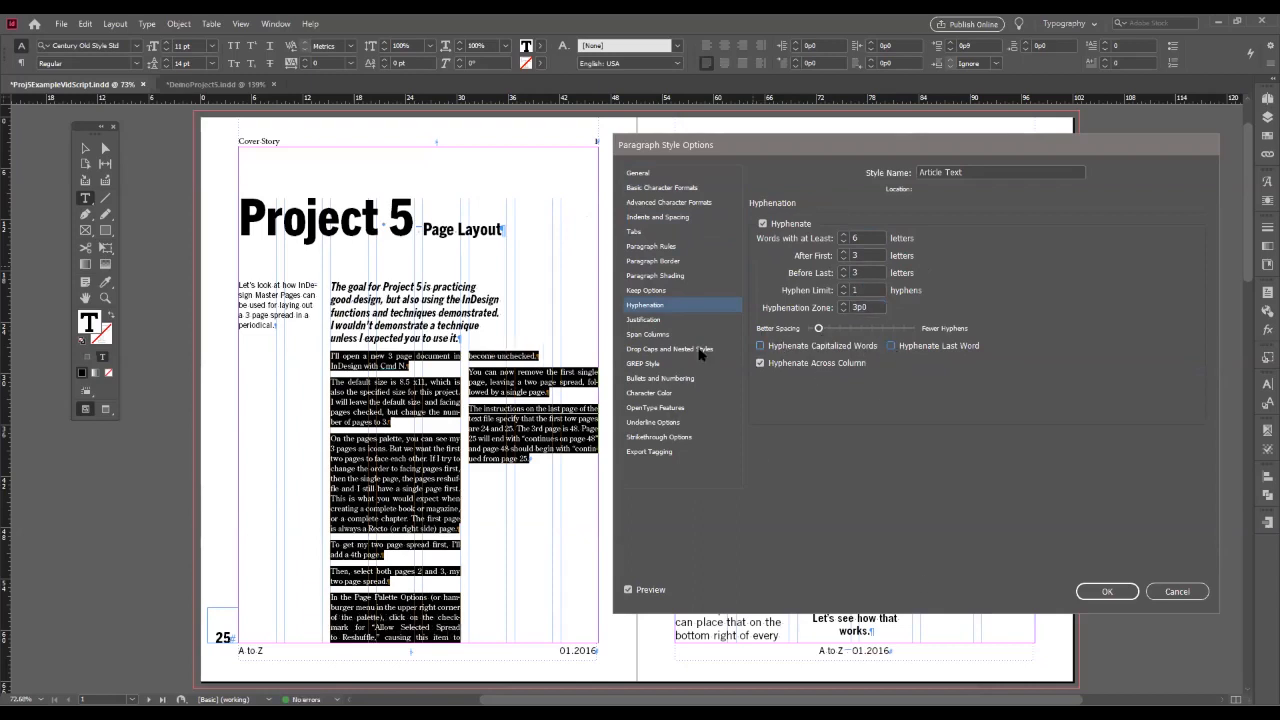
click(760, 363)
click(760, 363)
- Set Article Text's justification word spacing to a 90% minimum and 110% maximum
click(650, 320)
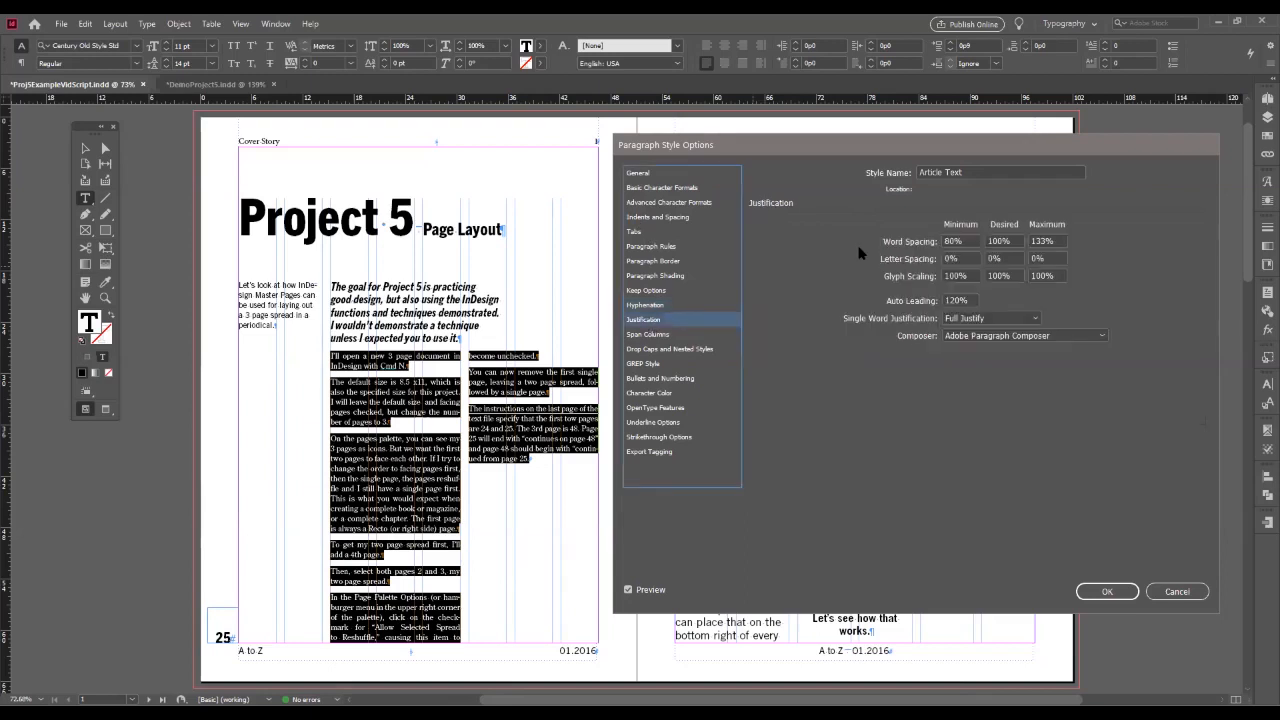
click(966, 240)
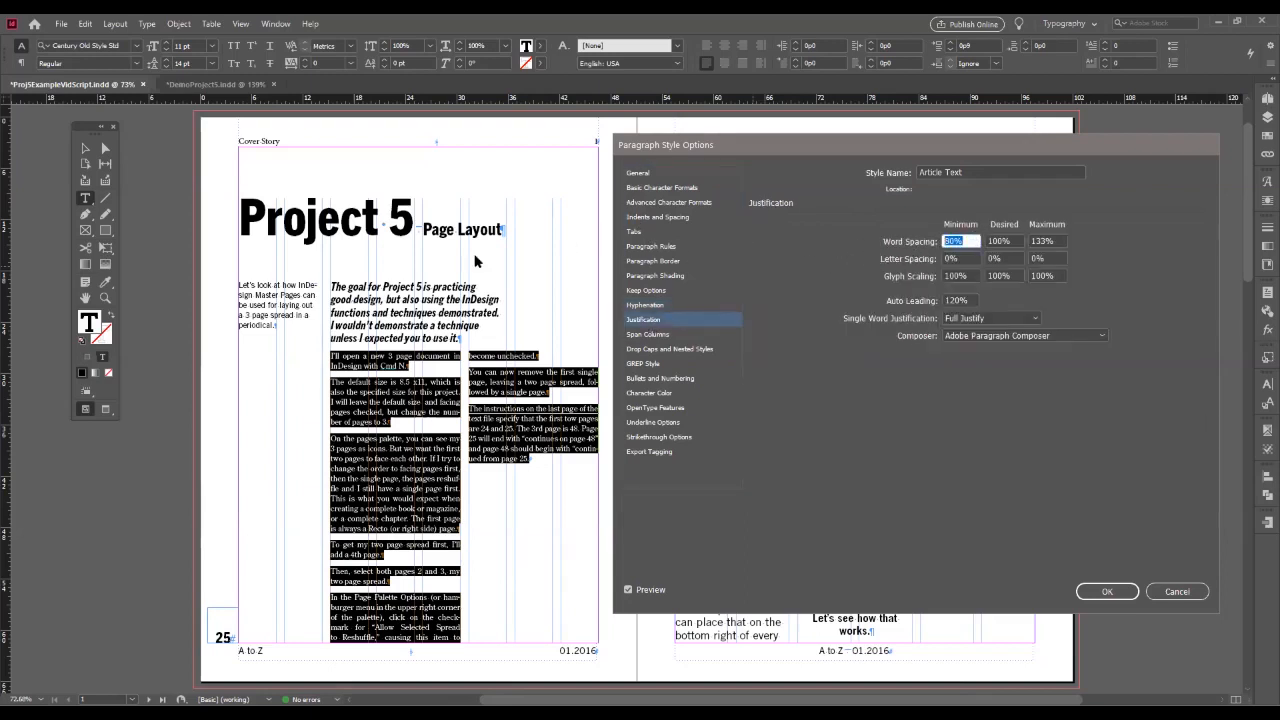
text(90)
key(Tab)
key(Tab)
text(110)
key(Tab)
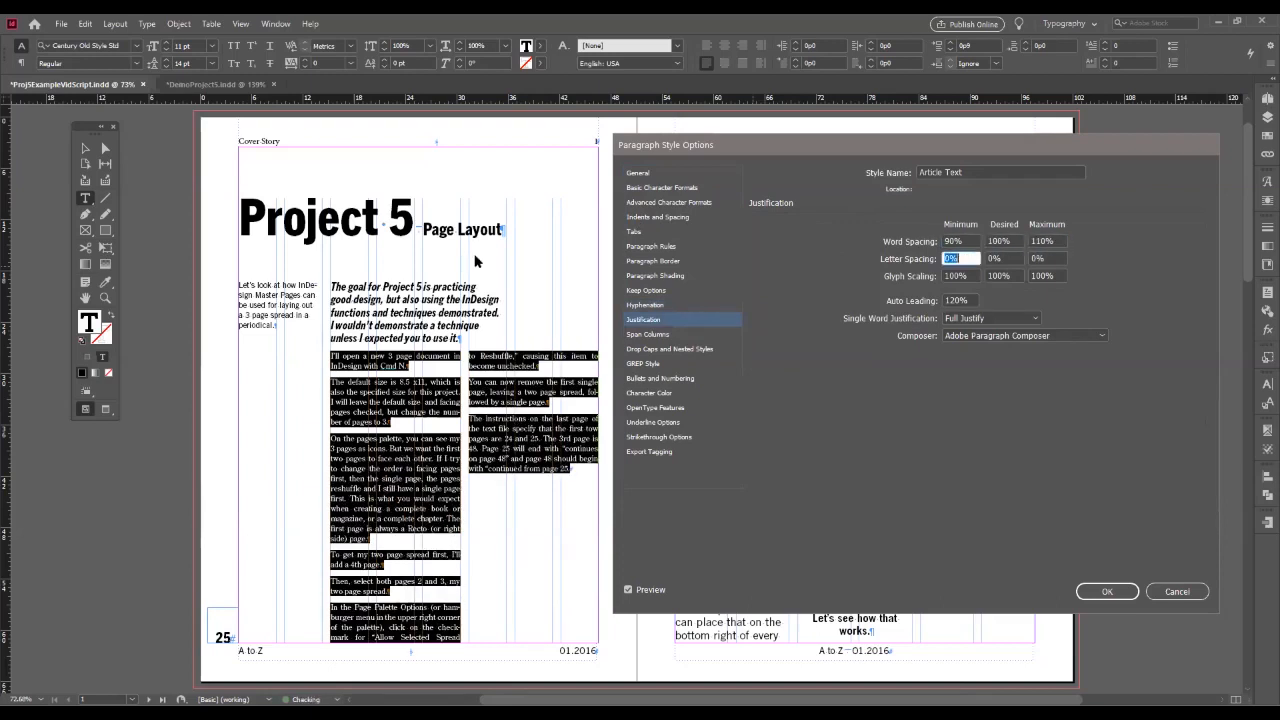
- Set Article Text's justification letter spacing to a -2% minimum and 1% maximum
text(-2)
key(Tab)
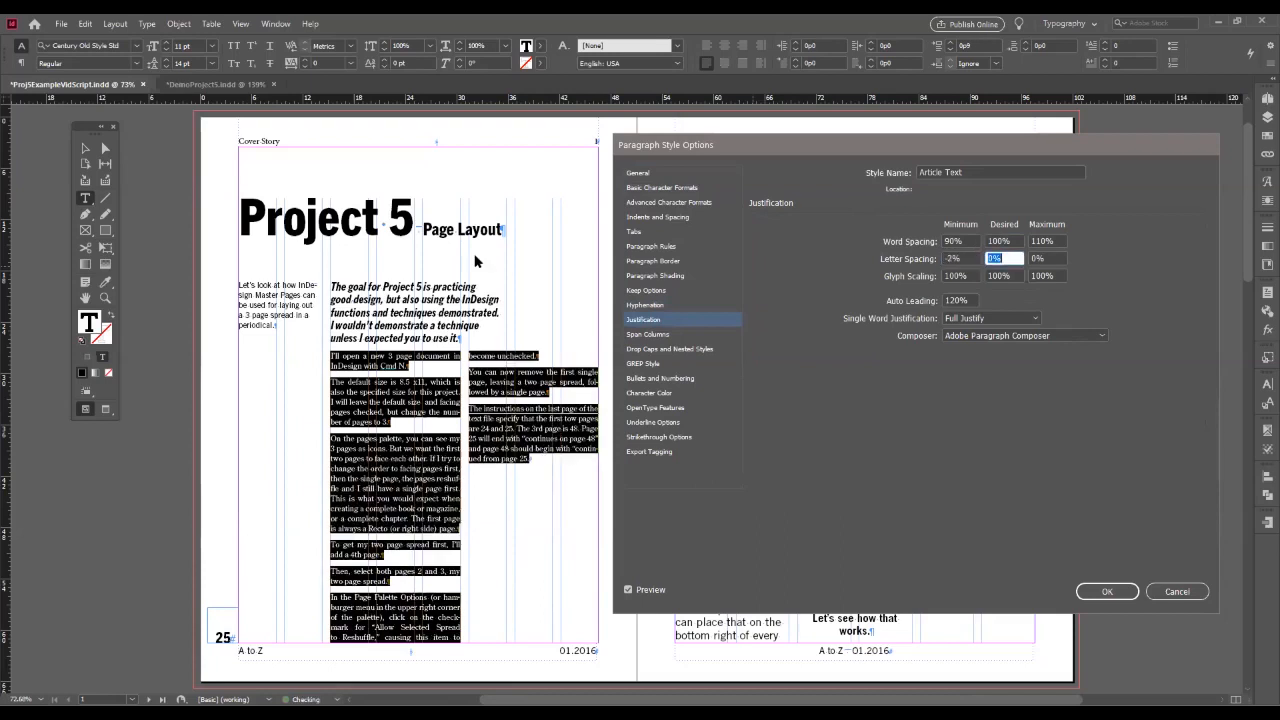
key(Tab)
text(1)
key(Tab)
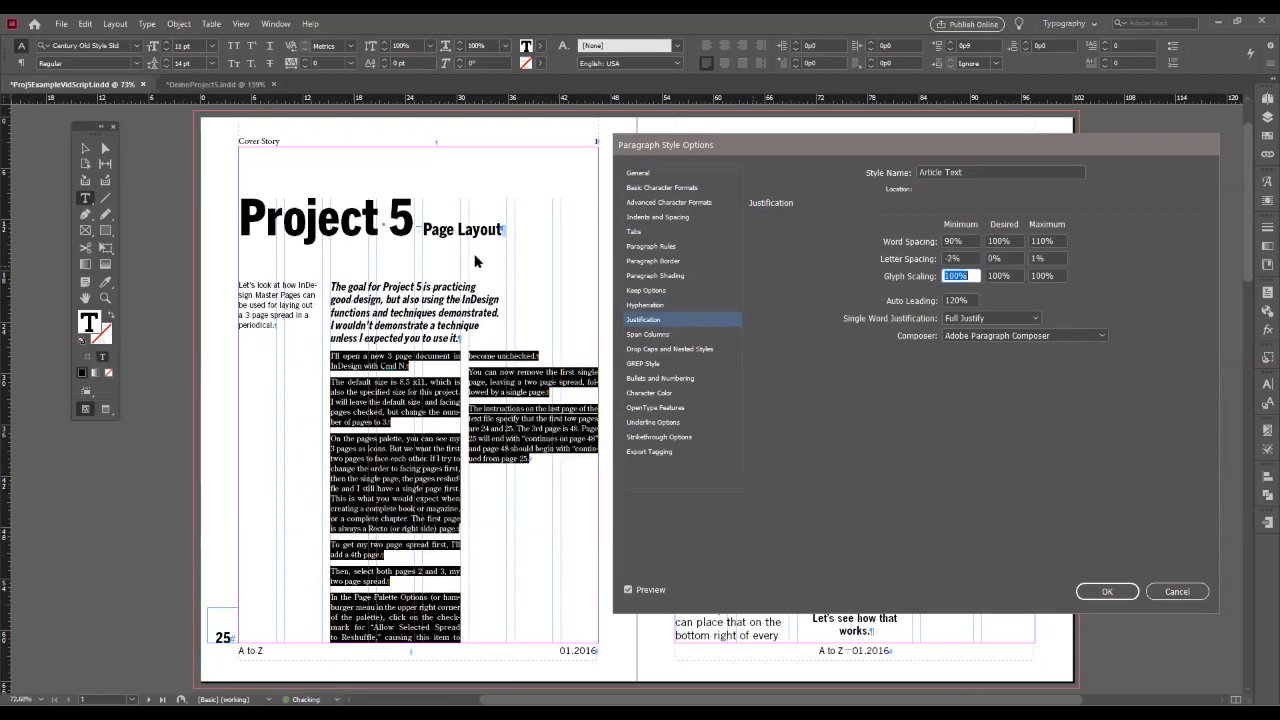
- Set Article Text's glyph scaling to a 98% minimum and 101% maximum, and save the style
text(98)
key(Tab)
key(Tab)
text(101)
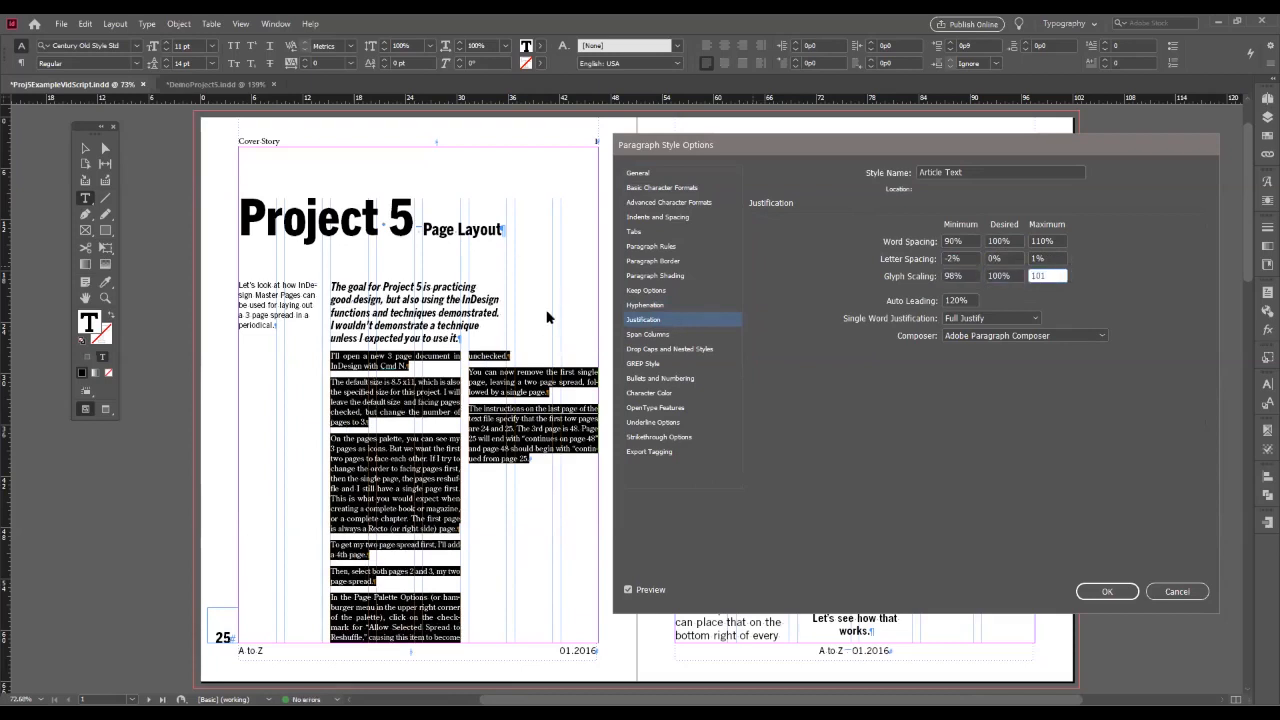
click(1100, 593)
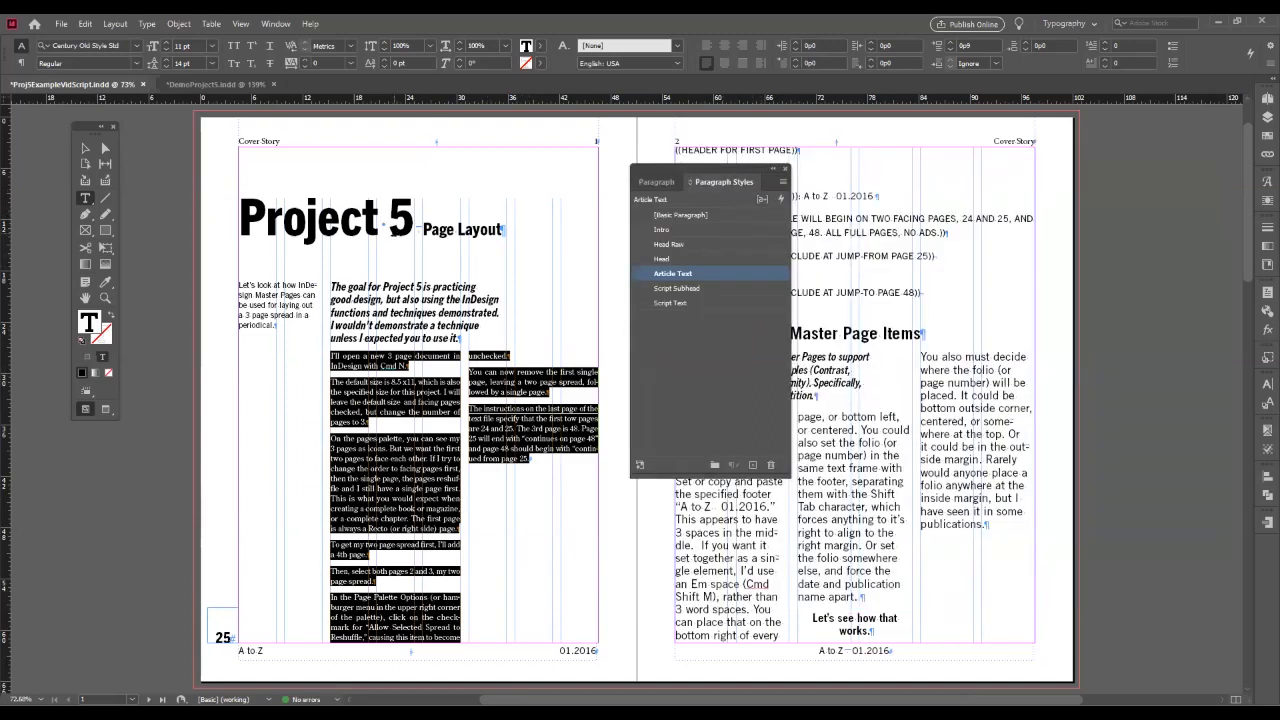
- Edit the Head paragraph style used by the "Project 5" headline and turn off its hyphenation
click(386, 220)
double_click(716, 260)
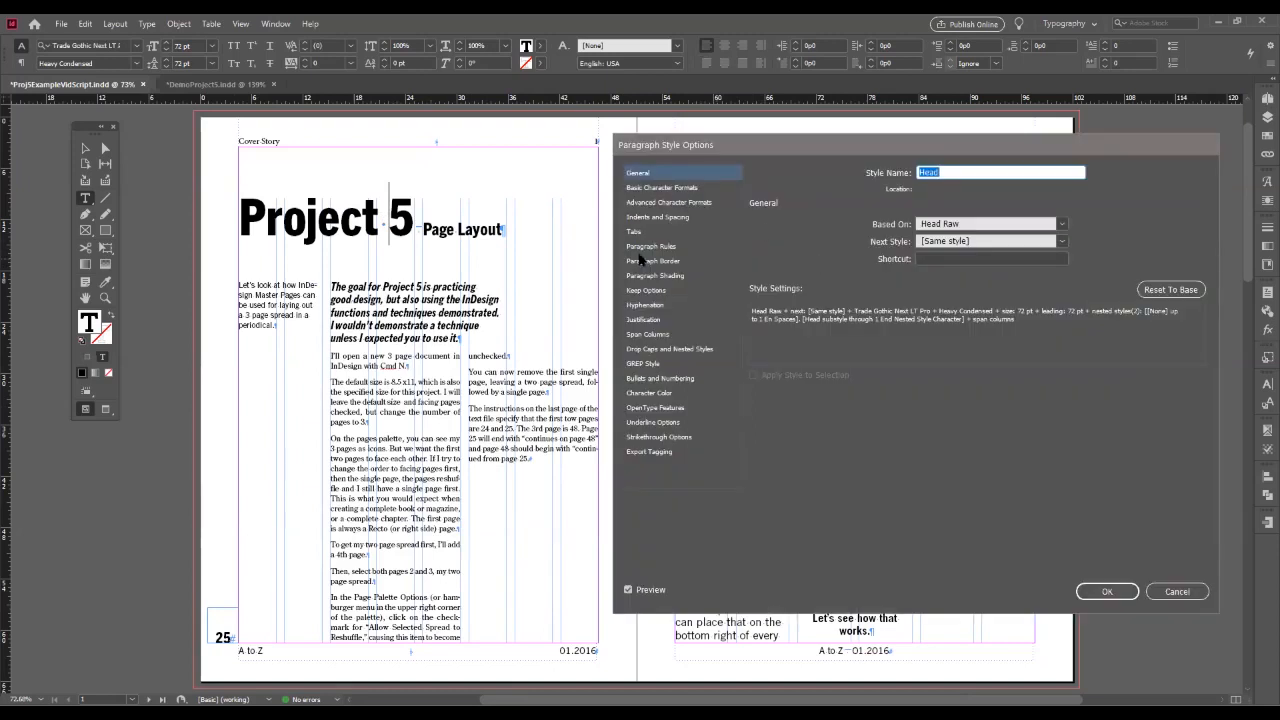
click(645, 305)
click(762, 224)
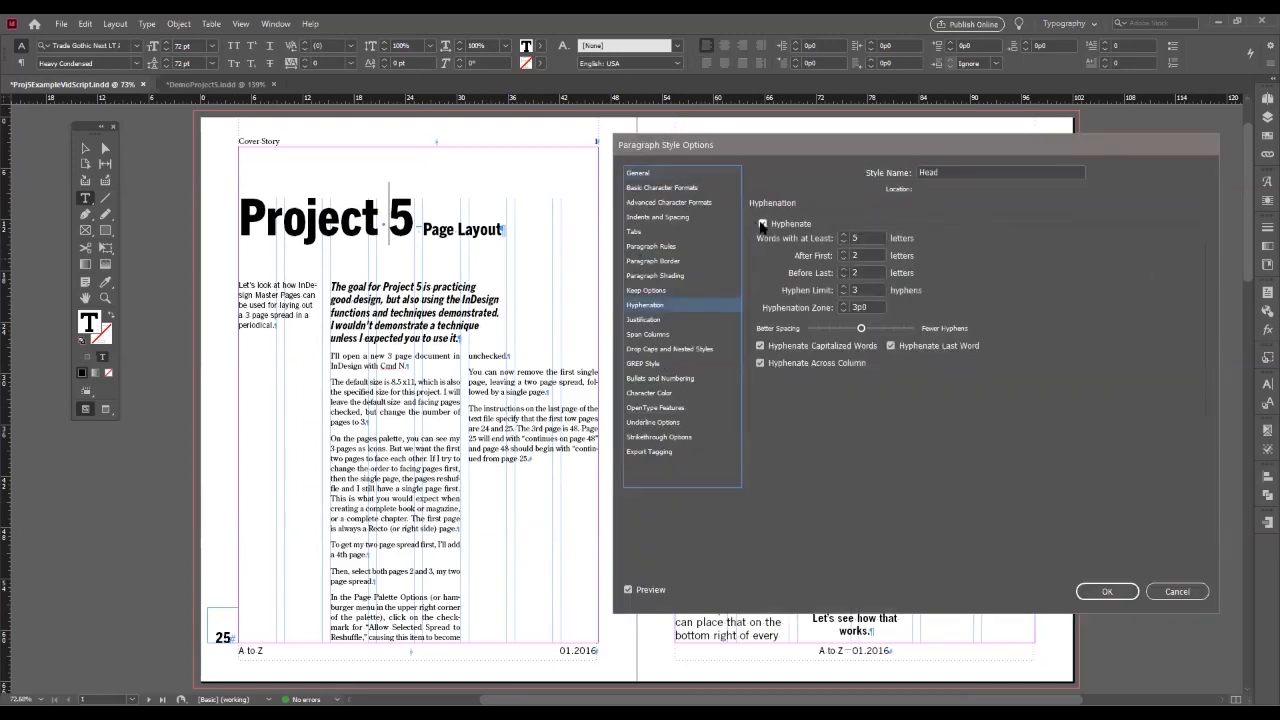
- Set Head's justification word spacing to 65% minimum, 75% desired and 85% maximum
click(643, 320)
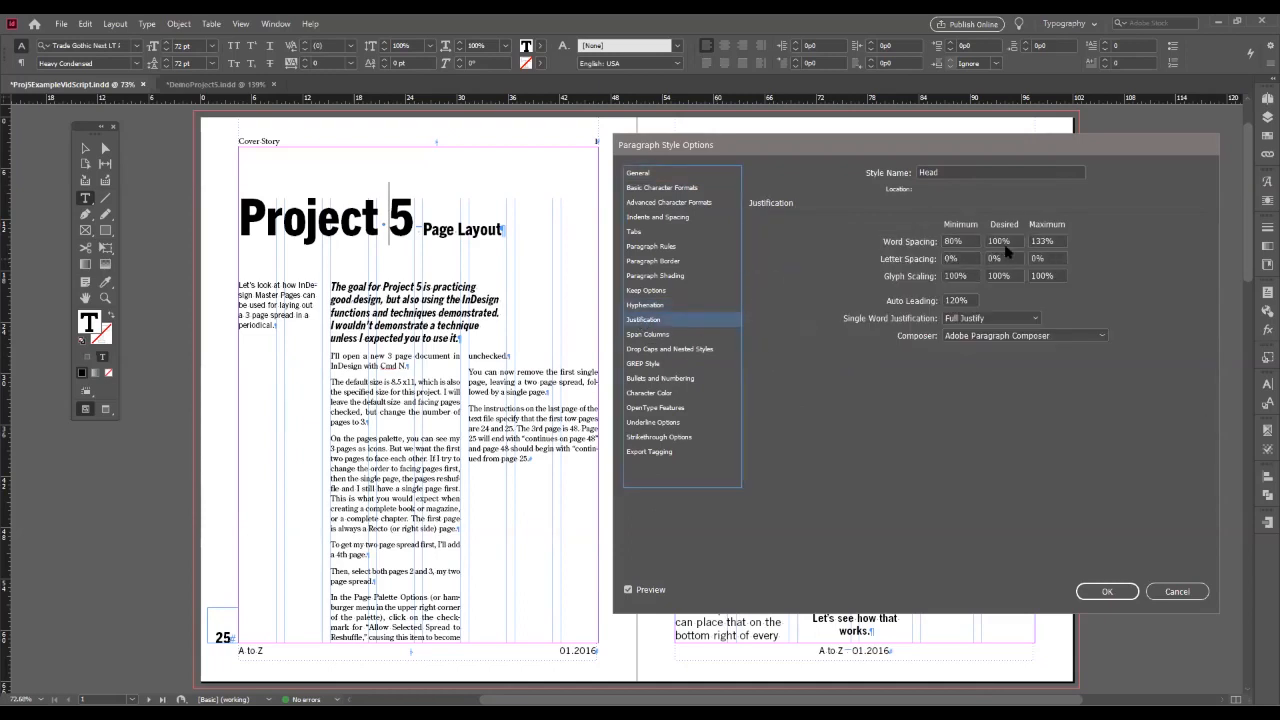
key(Tab)
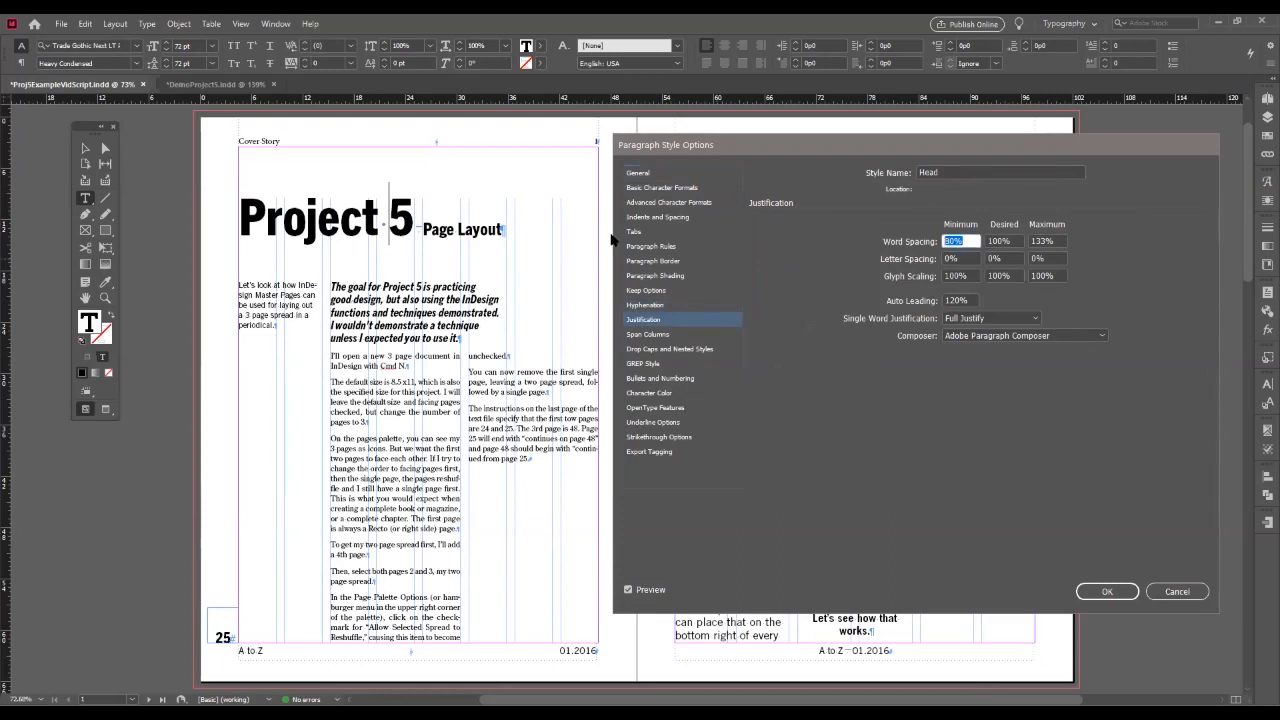
text(65)
key(Tab)
text(75)
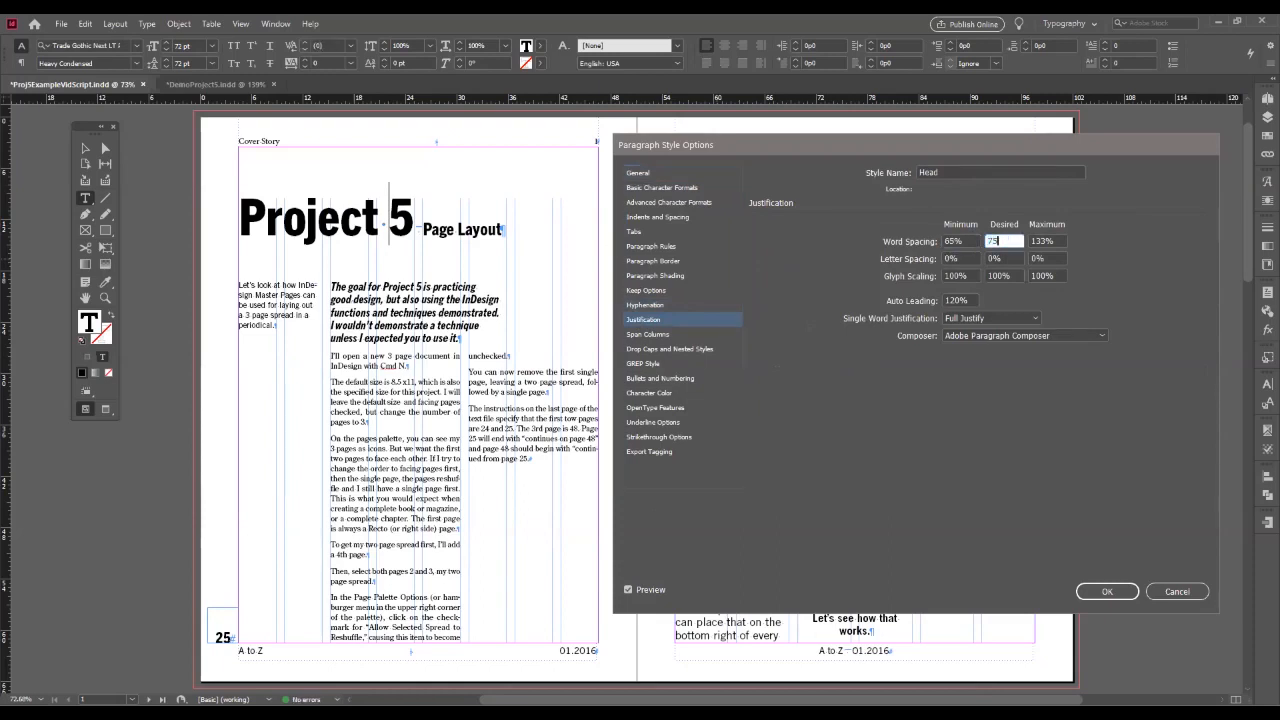
key(Tab)
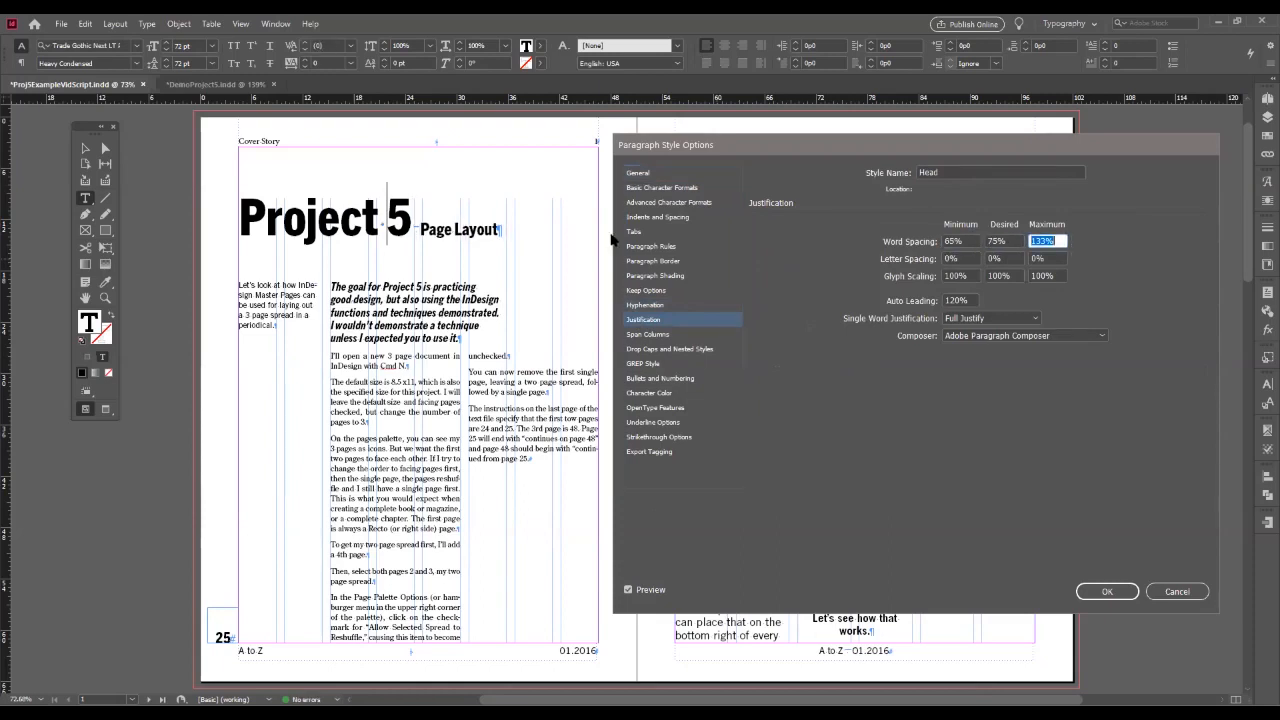
text(85)
key(Tab)
- Set Head's justification letter spacing to -20% minimum and -10% desired
key(BackSpace)
key(Tab)
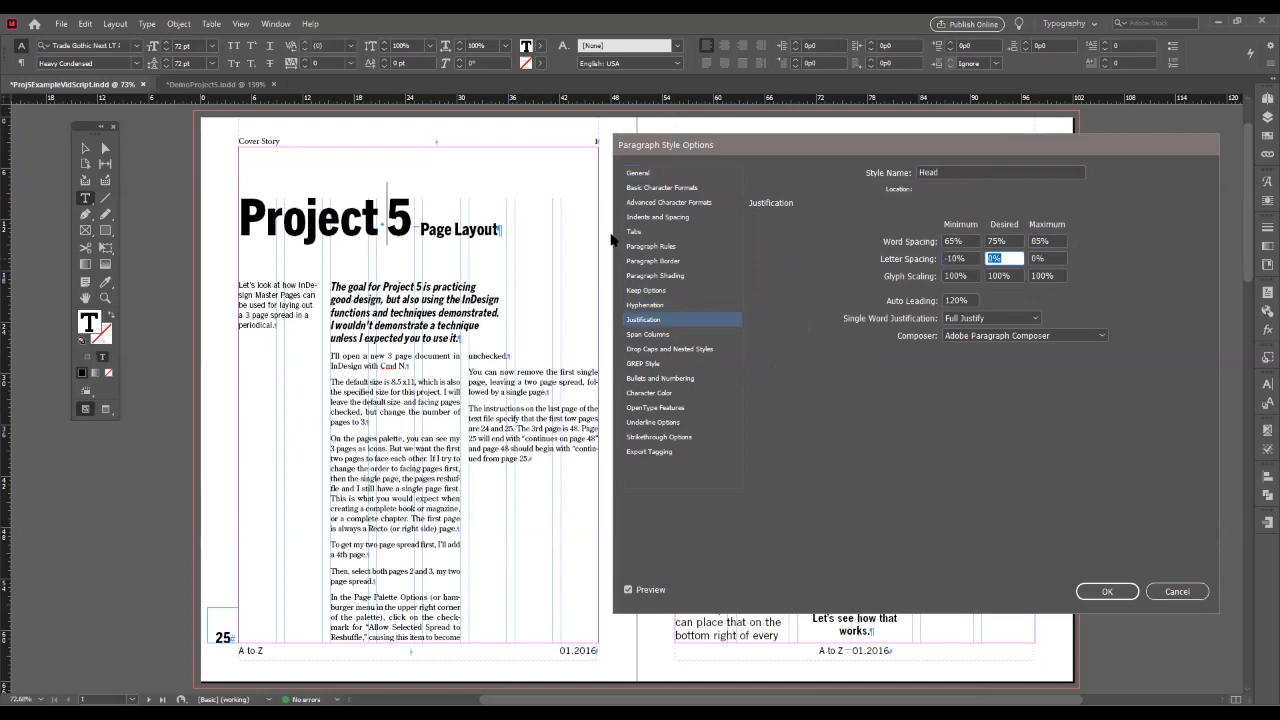
text(-10)
key(shift+Tab)
text(-20)
key(Tab)
key(Tab)
key(Tab)
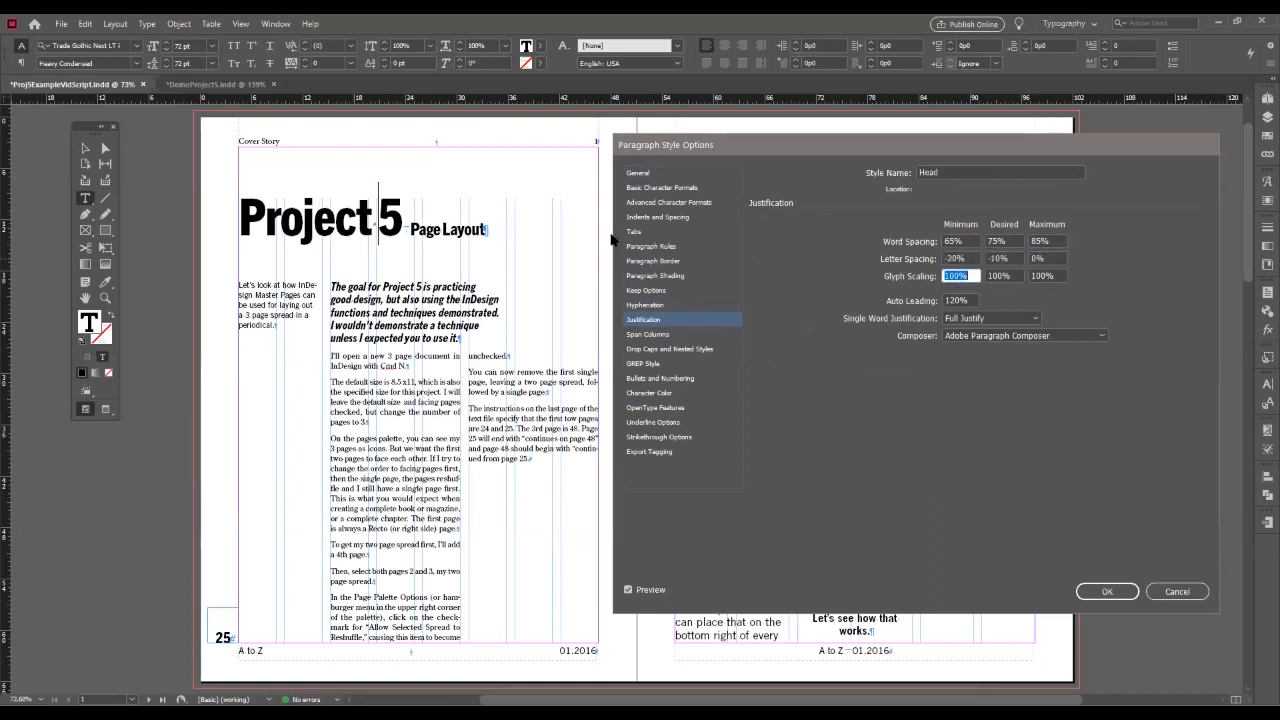
click(718, 247)
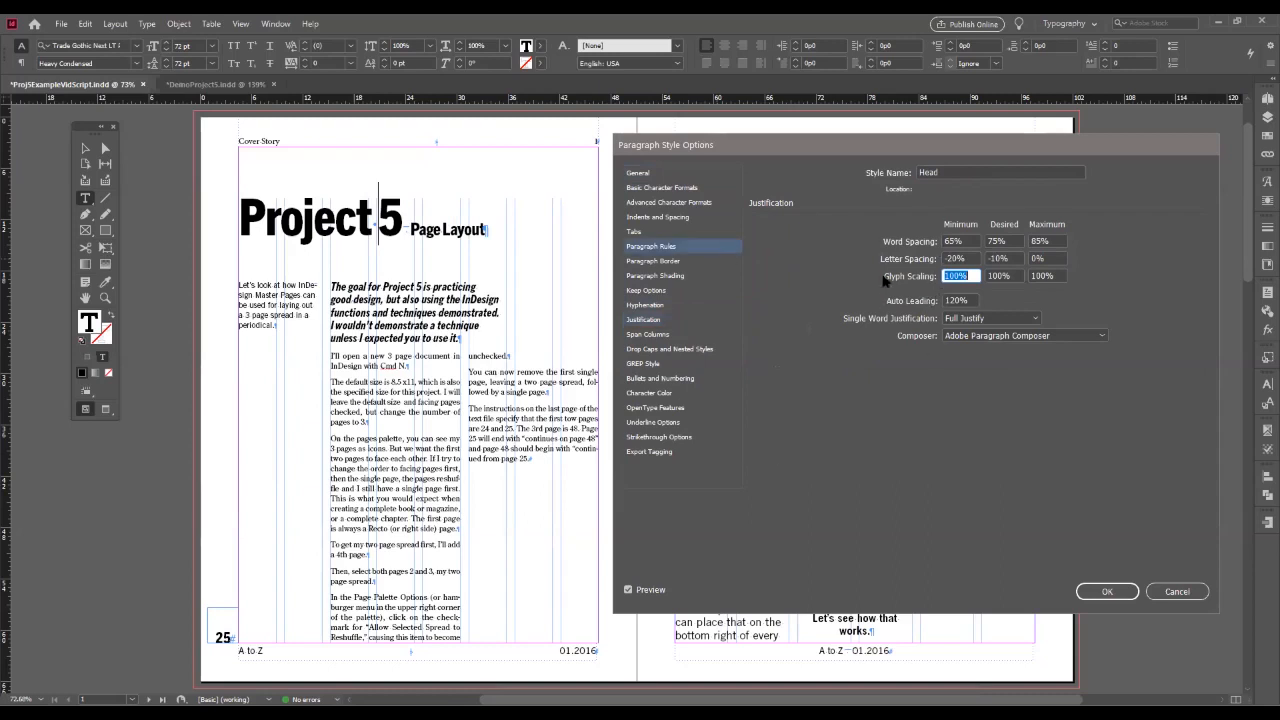
click(1003, 240)
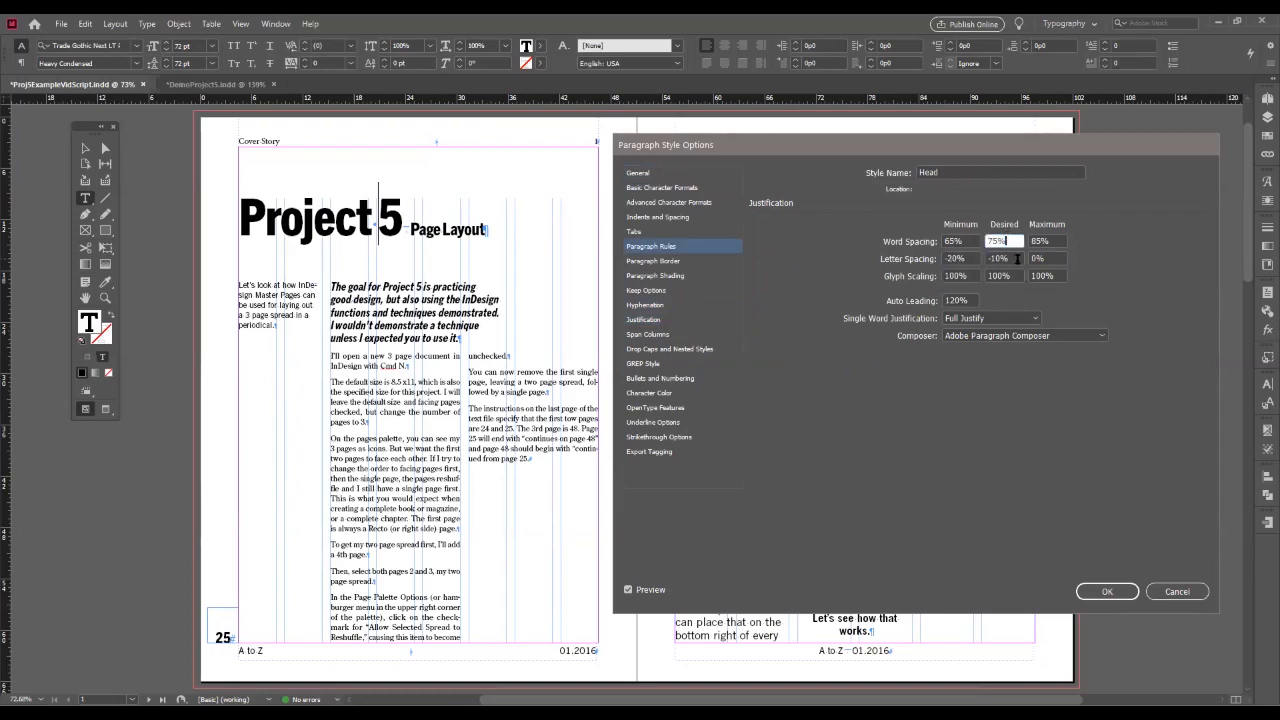
drag(1012, 241, 946, 239)
double_click(1014, 254)
double_click(1010, 274)
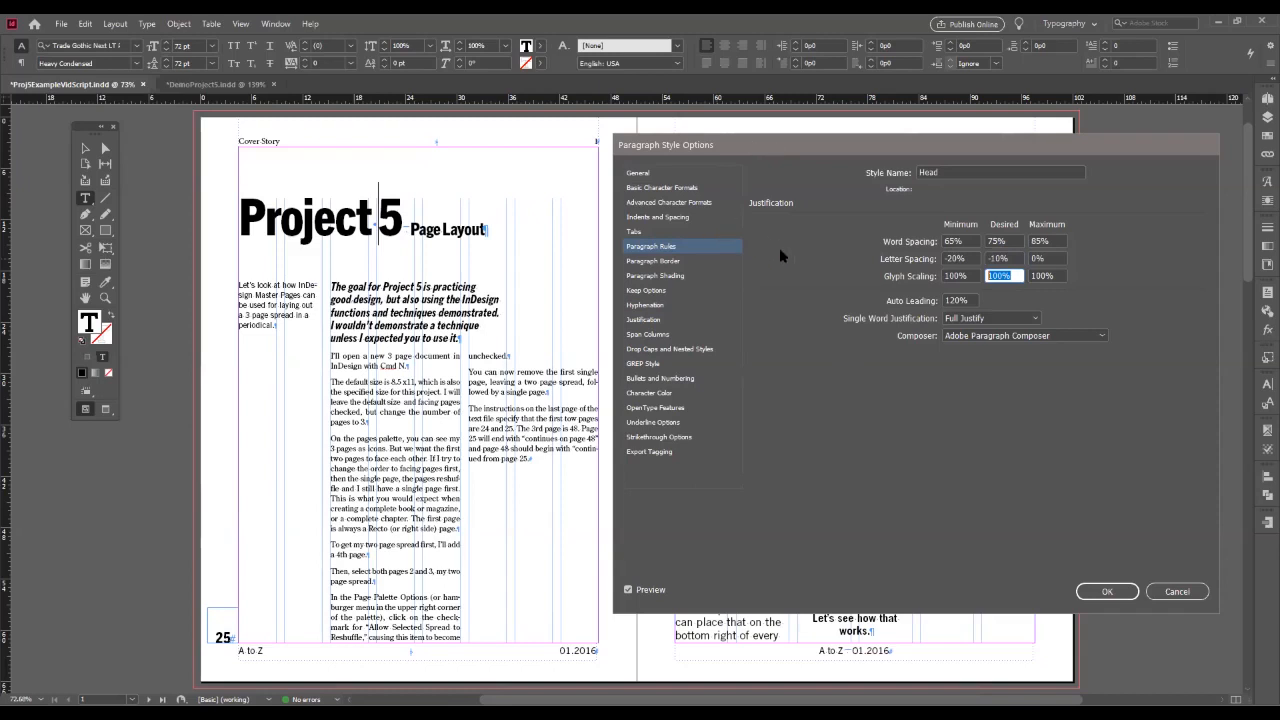
click(955, 241)
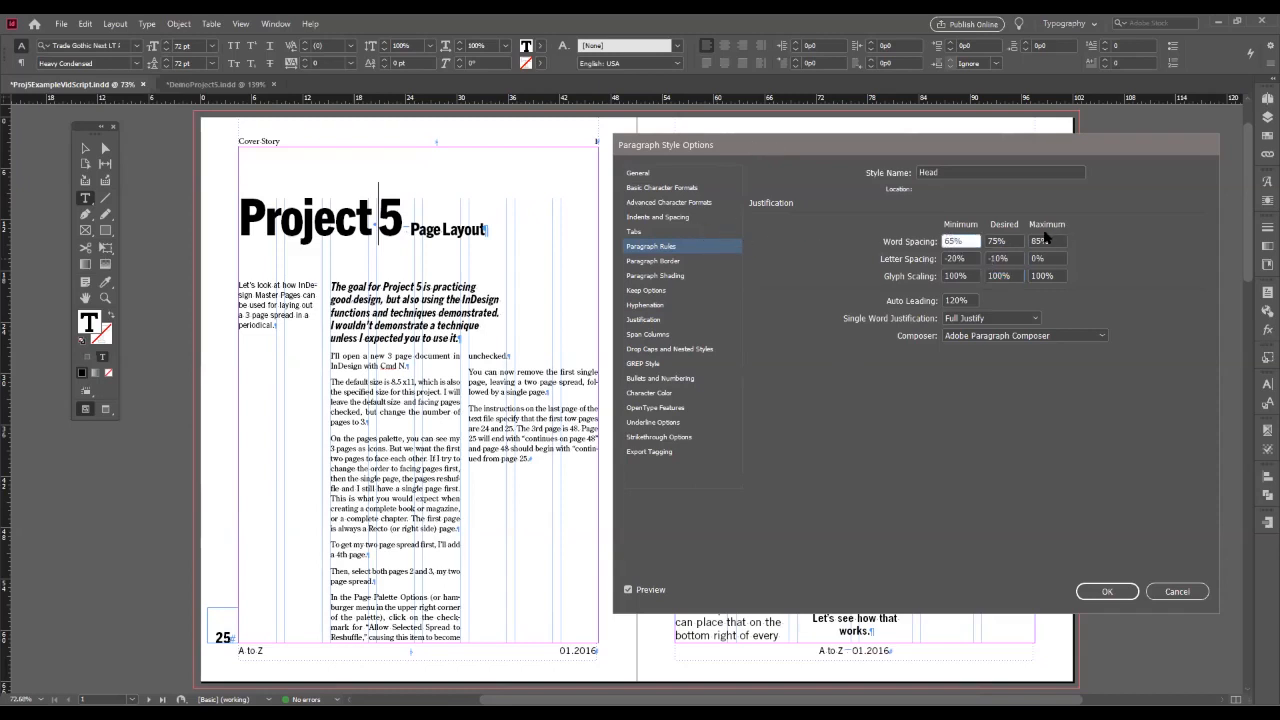
- Change the Head style's kerning to Optical
click(660, 188)
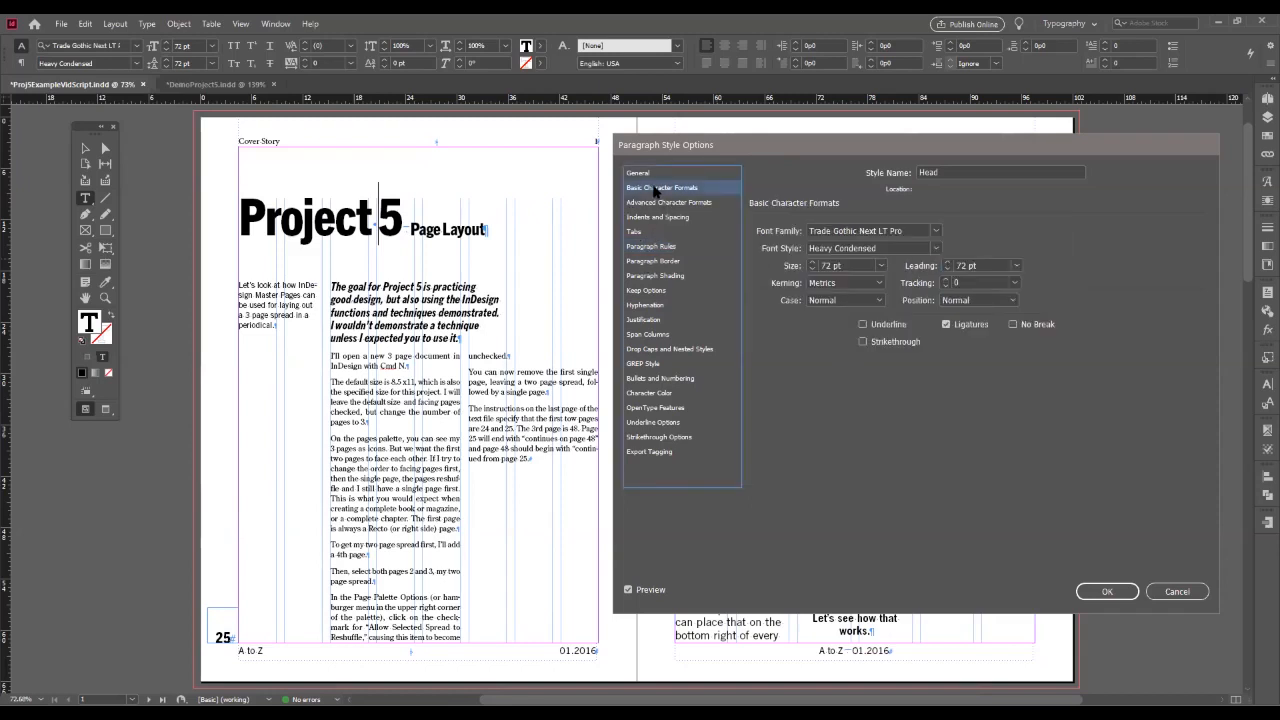
click(872, 283)
click(837, 297)
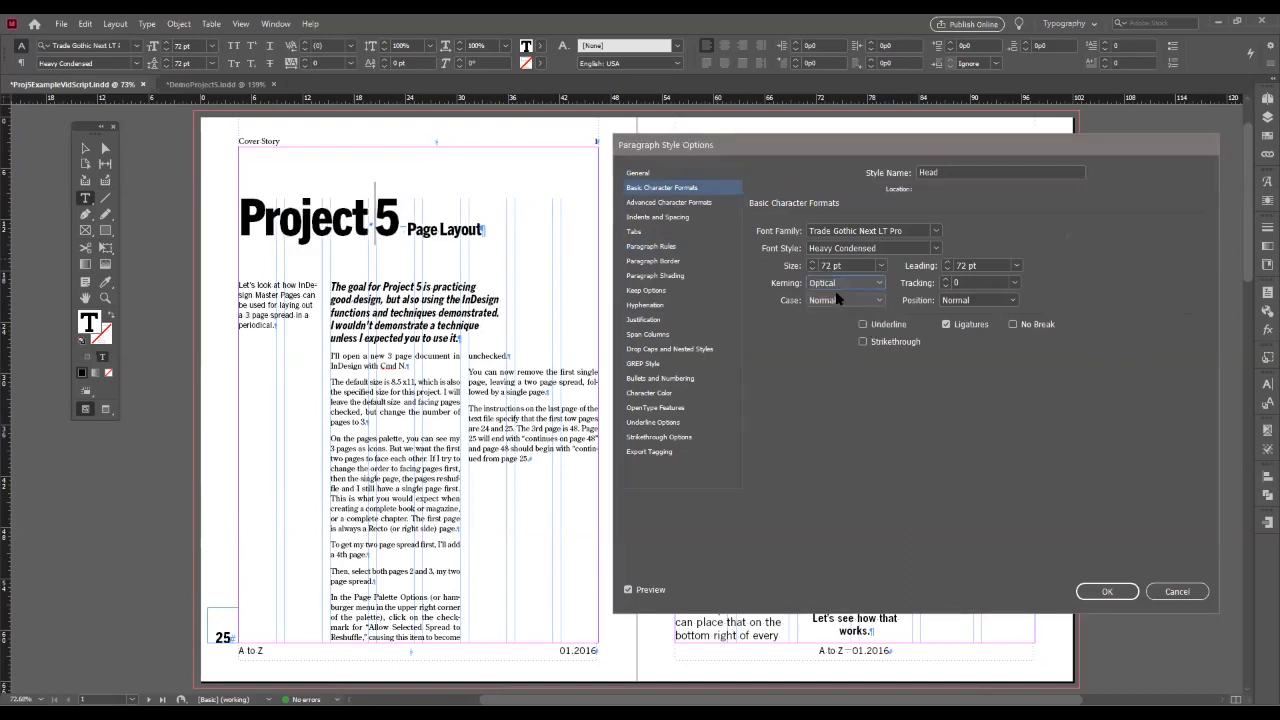